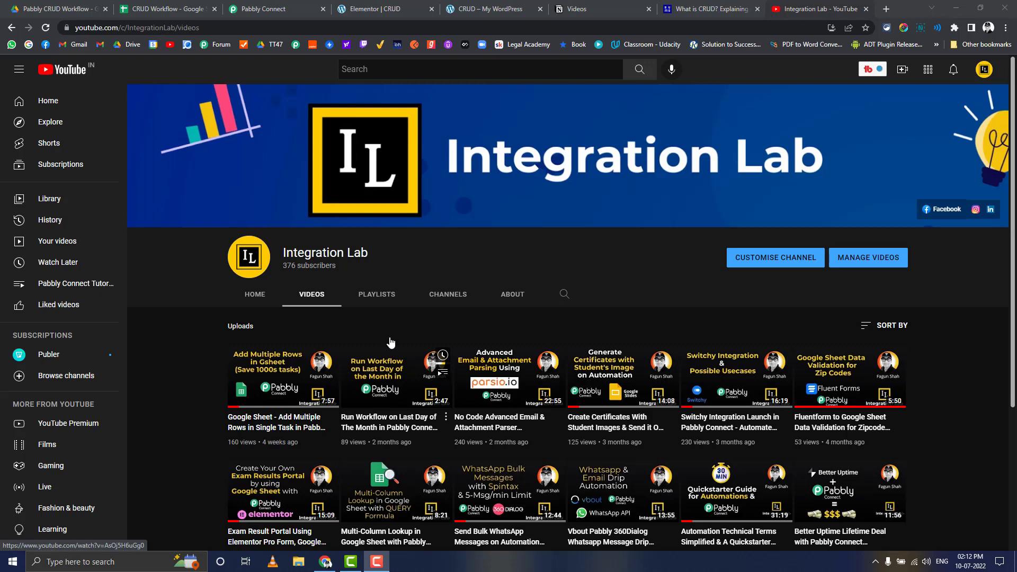
Switch to the 'What is CRUD?' Sumo Logic article tab.
click(694, 6)
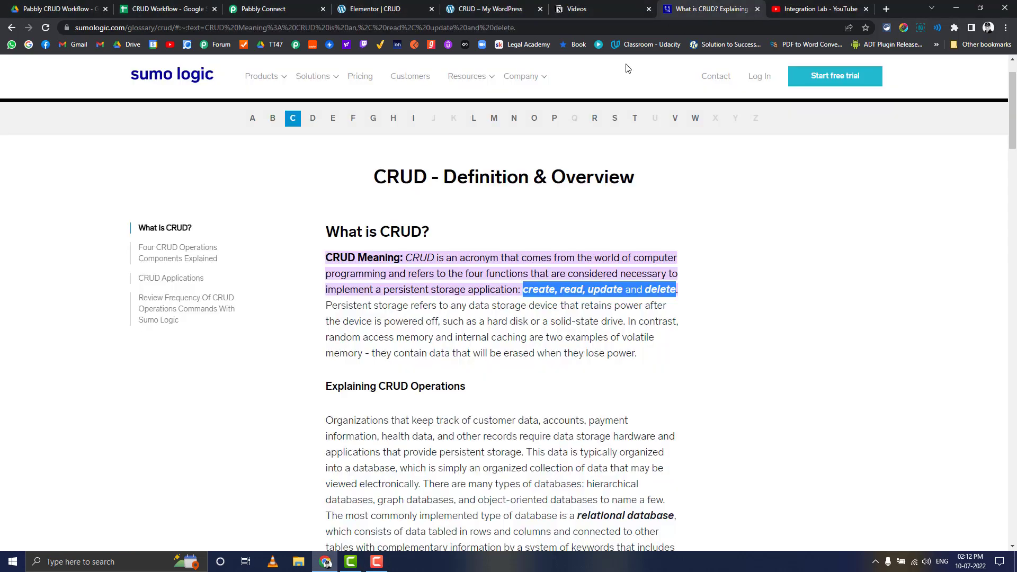
Switch to the CRUD Workflows notes tab.
click(578, 8)
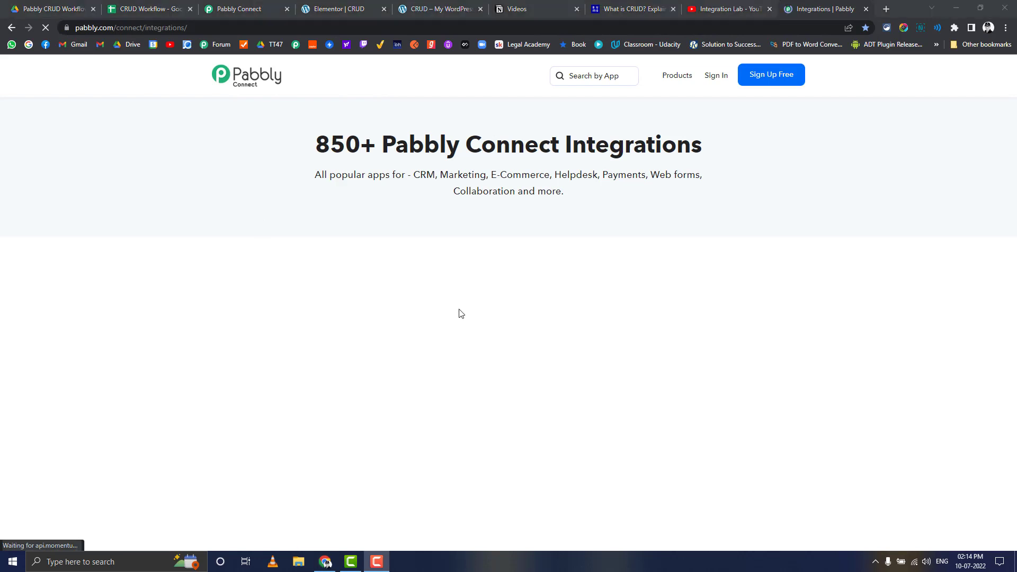
Search the integrations directory for 'activ' and open the ActiveCampaign integration.
click(350, 236)
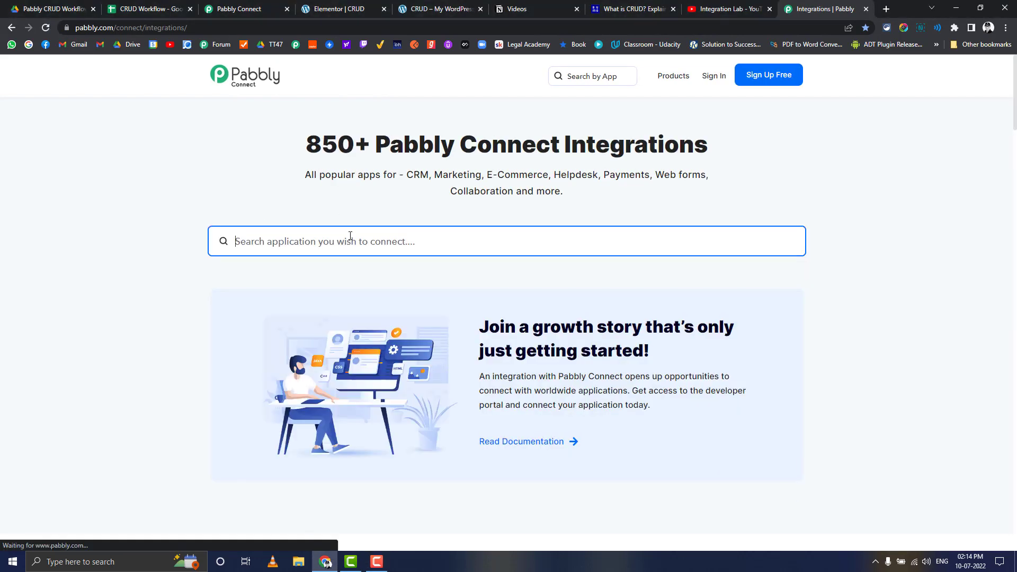
text(act)
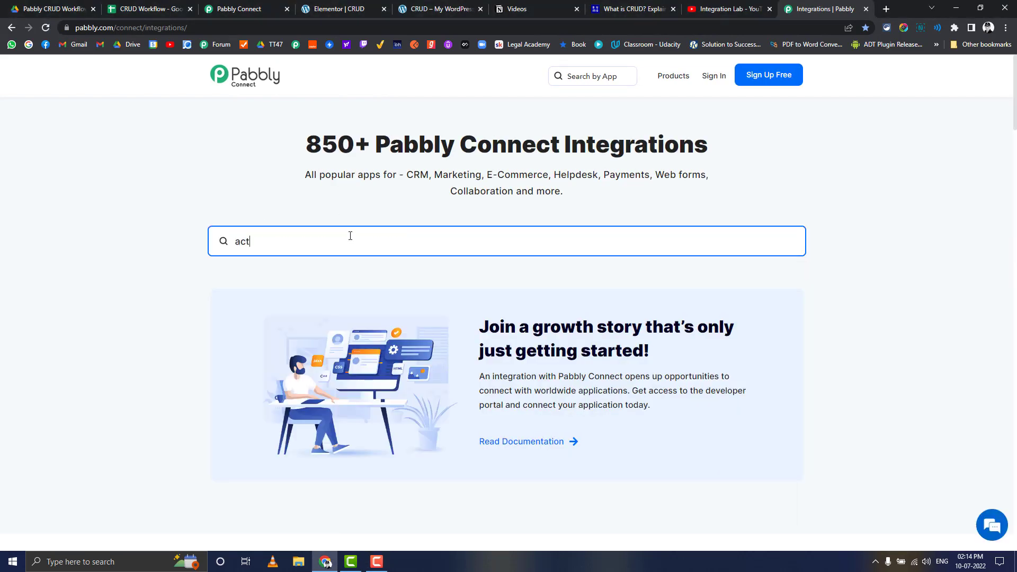
text(iv)
click(251, 299)
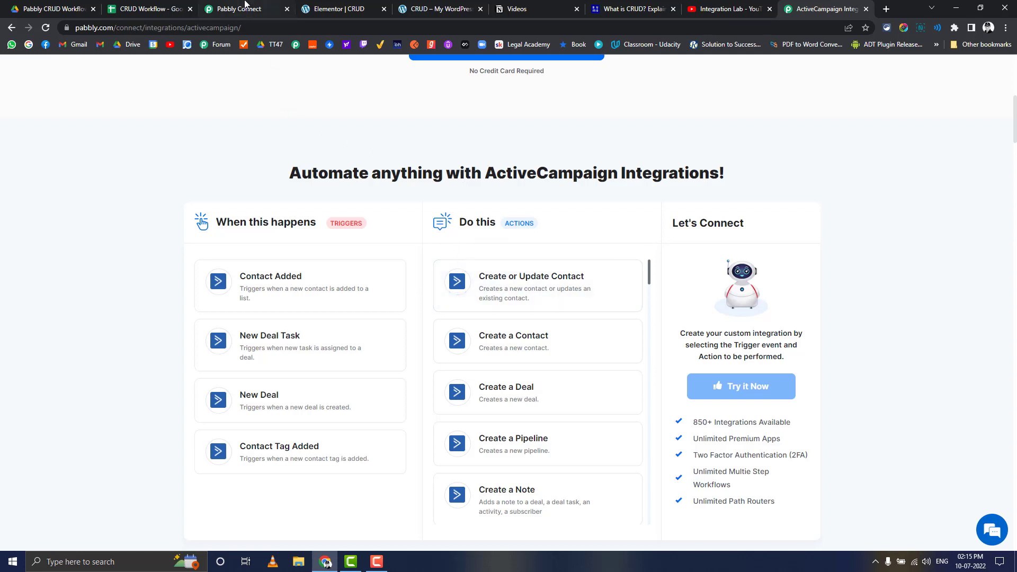
Close the 'What is CRUD?' article and return to the Integration Lab YouTube channel.
scroll(523, 188, up, 2)
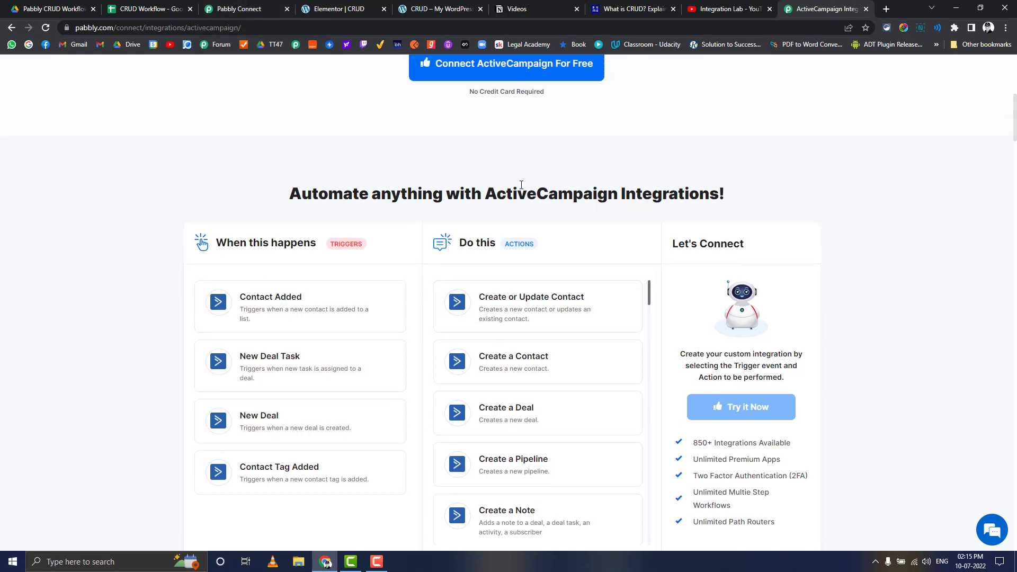
scroll(521, 185, up, 3)
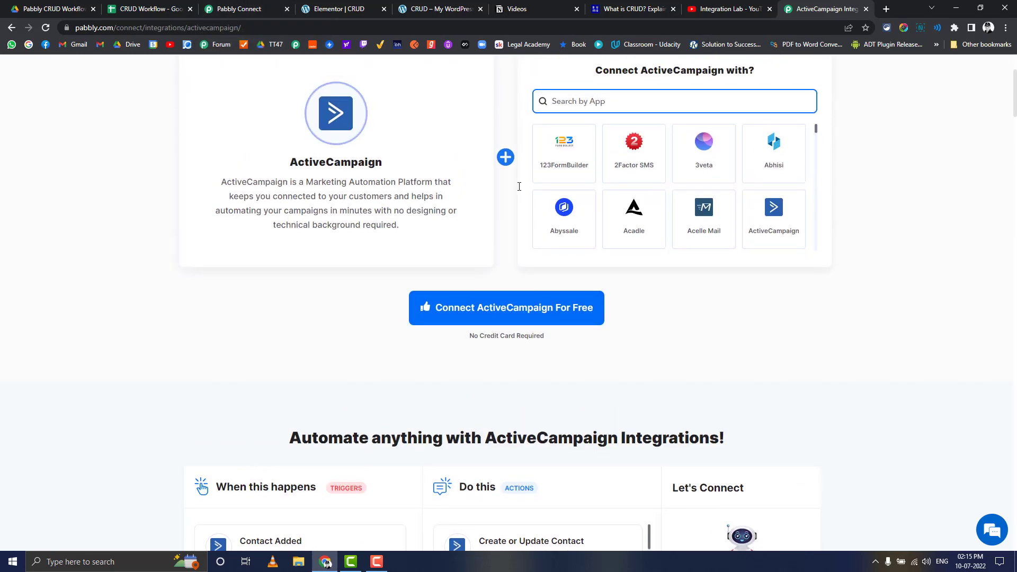
click(439, 9)
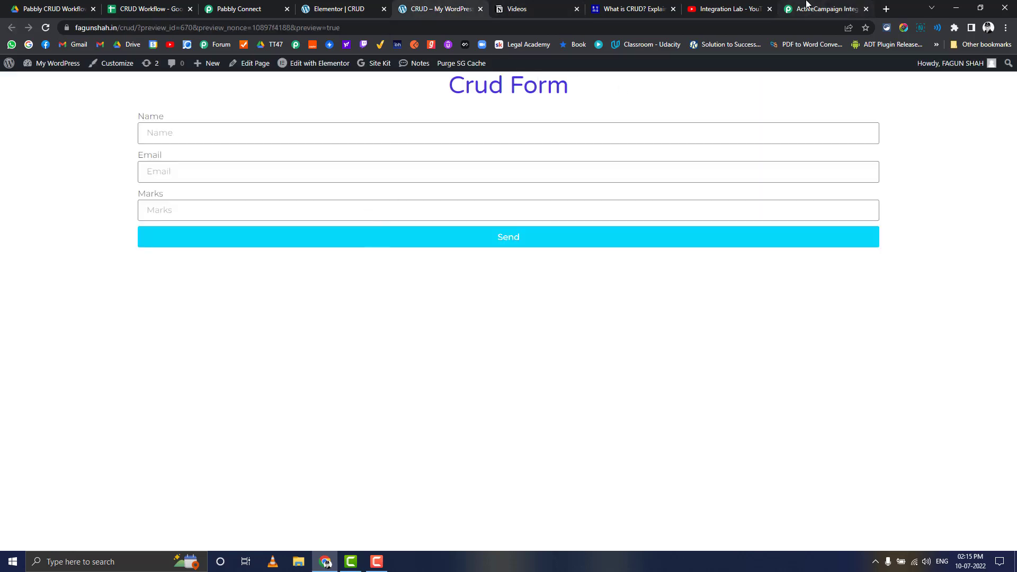
click(820, 9)
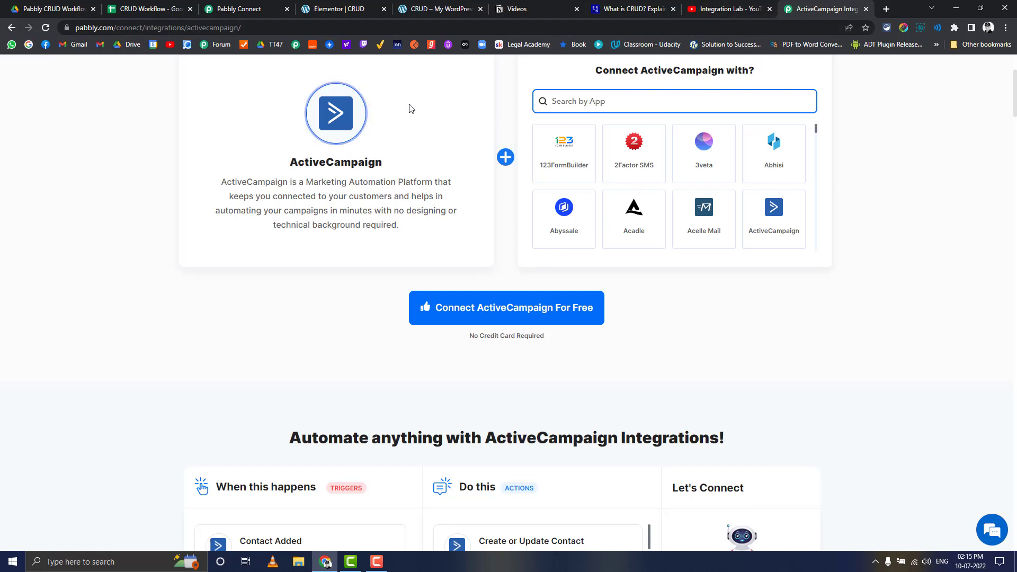
click(673, 9)
click(618, 5)
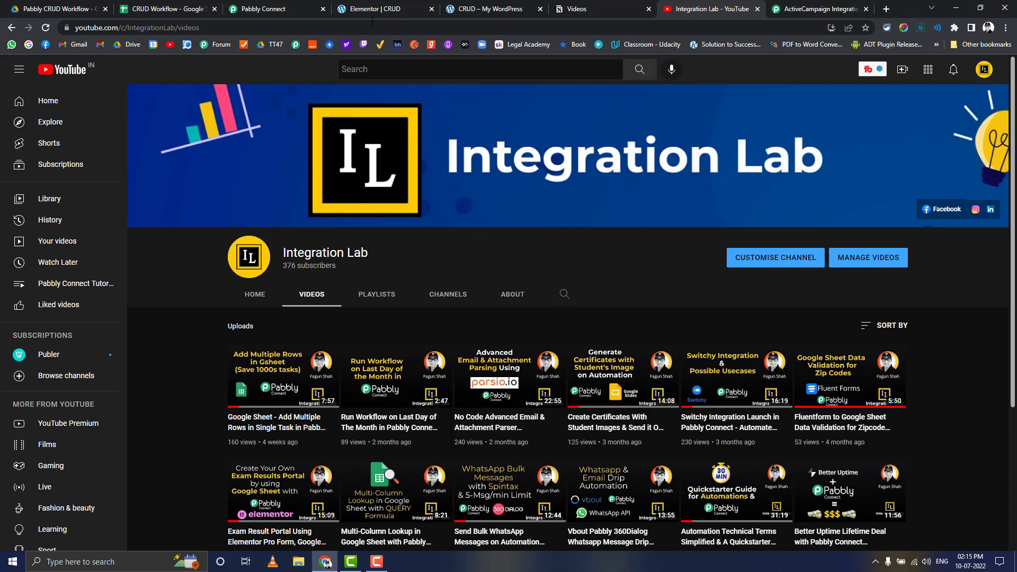
Make Elementor with the New Form Submission event the CRUD workflow's trigger and copy its webhook URL.
click(453, 5)
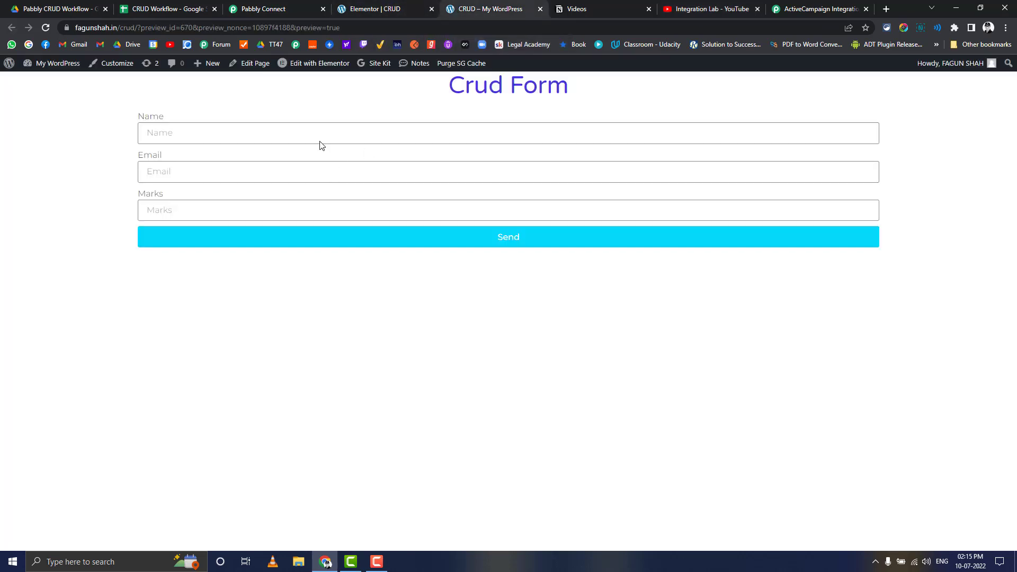
click(281, 10)
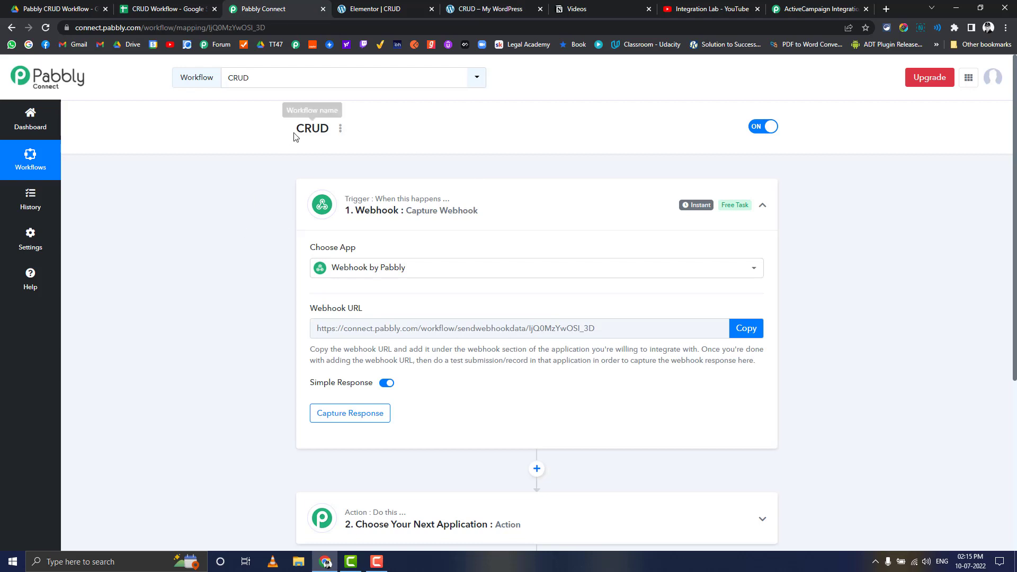
click(354, 273)
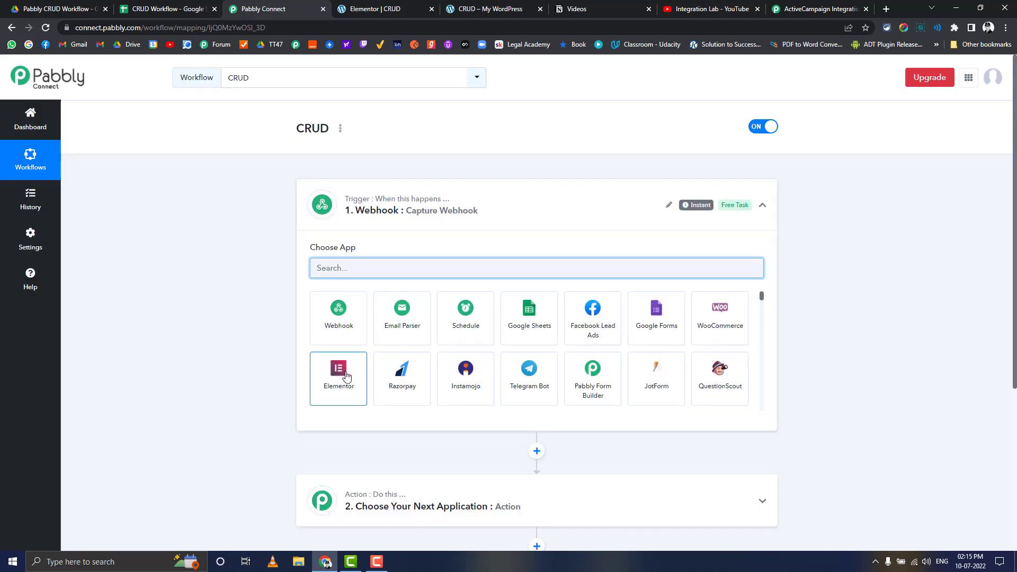
click(345, 374)
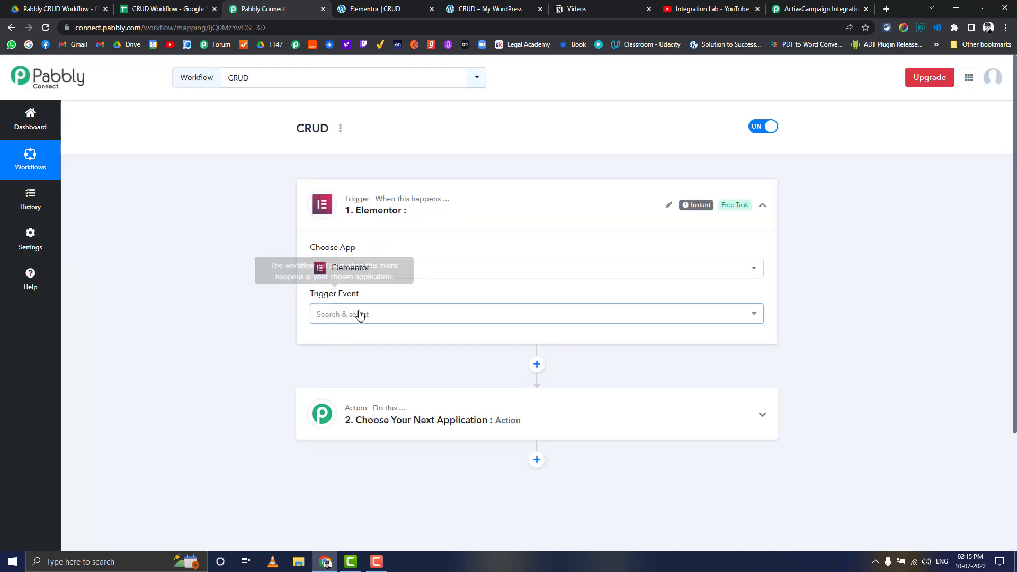
click(360, 314)
click(345, 363)
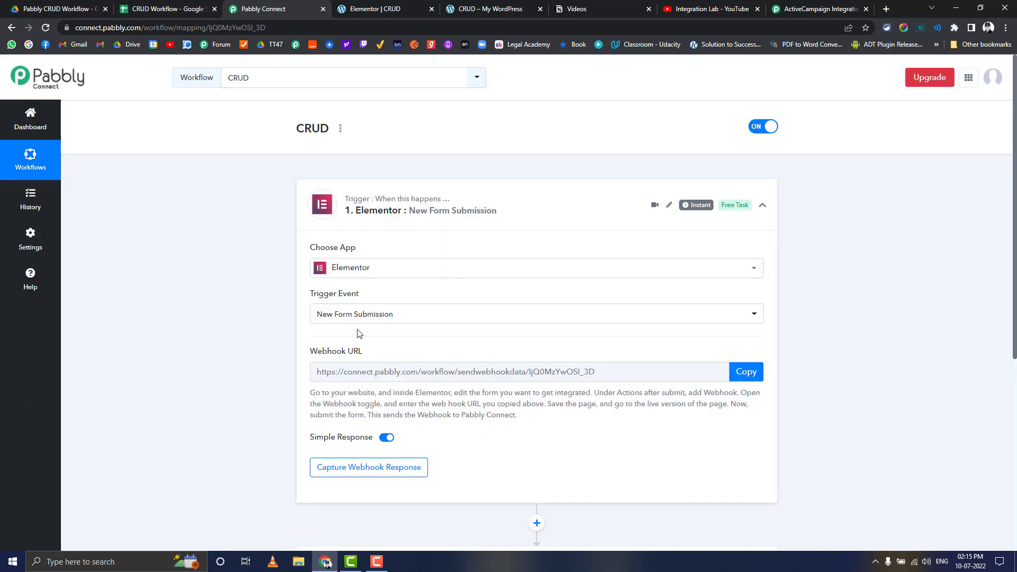
click(746, 371)
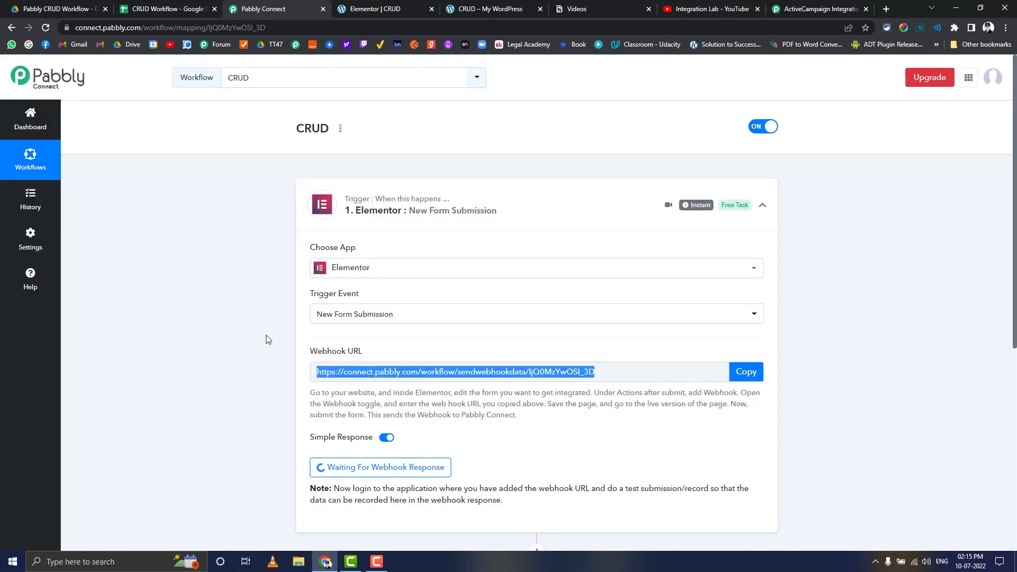
Paste the Pabbly webhook URL into the Crud Form's Webhook settings and update the page.
click(450, 6)
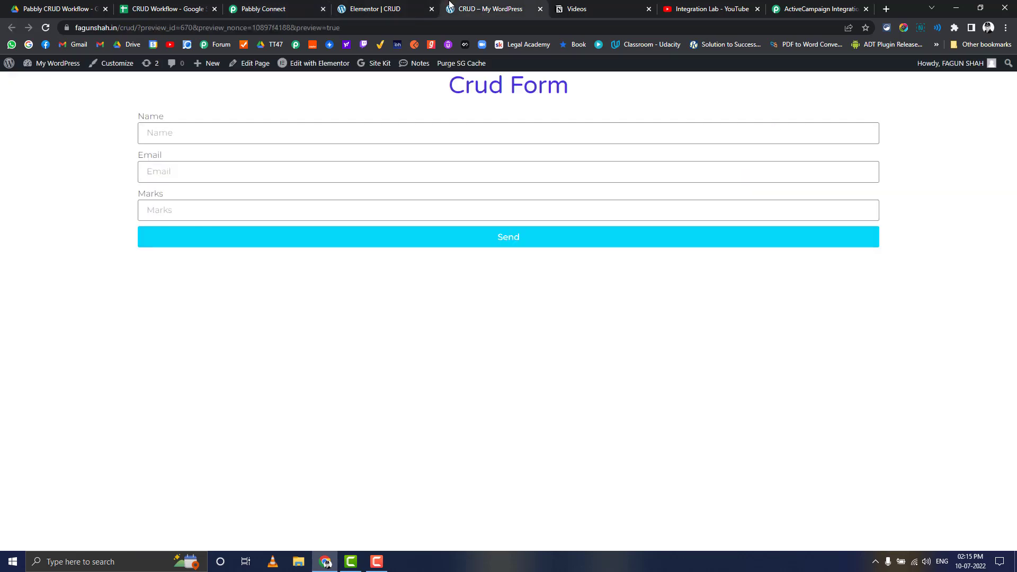
click(415, 4)
click(33, 272)
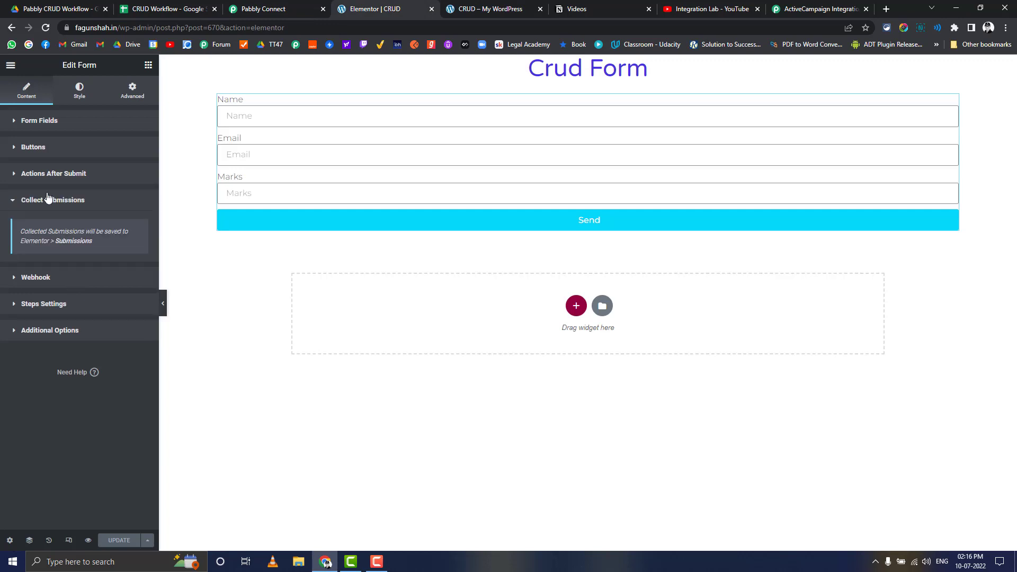
click(33, 280)
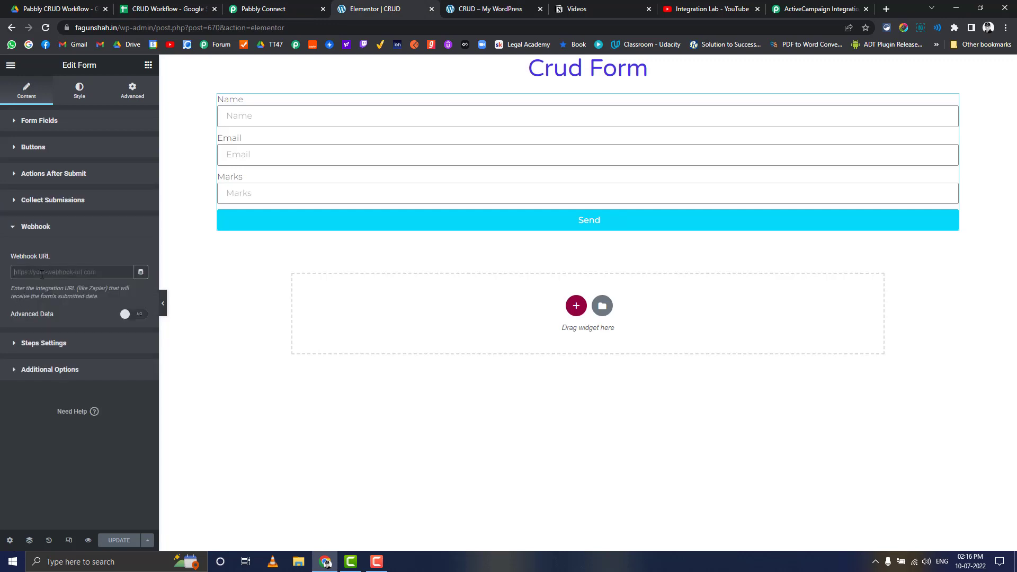
key(ctrl+v)
click(112, 540)
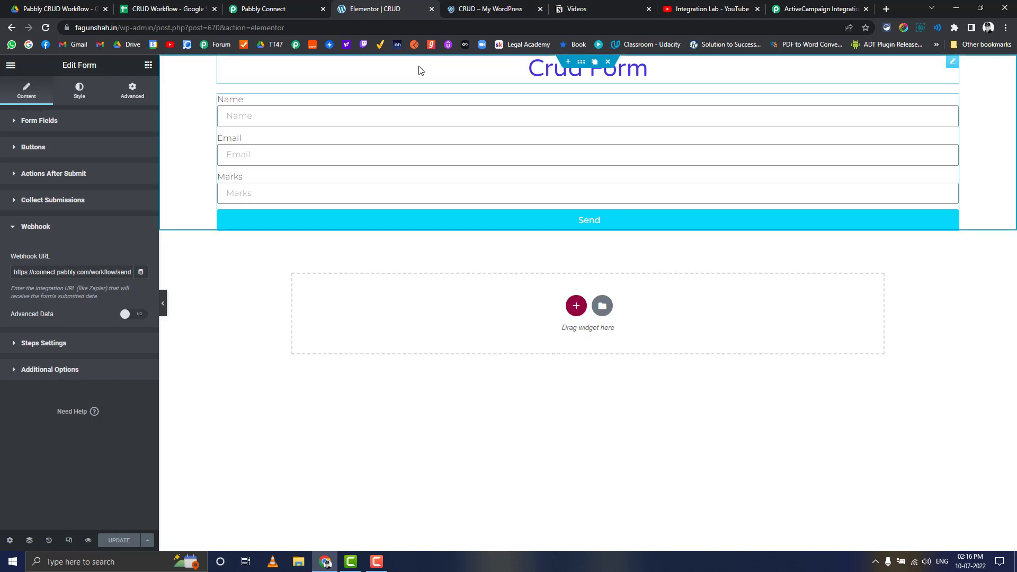
Fill the Crud Form preview with a saved name and email, marks 10, and send it.
click(475, 10)
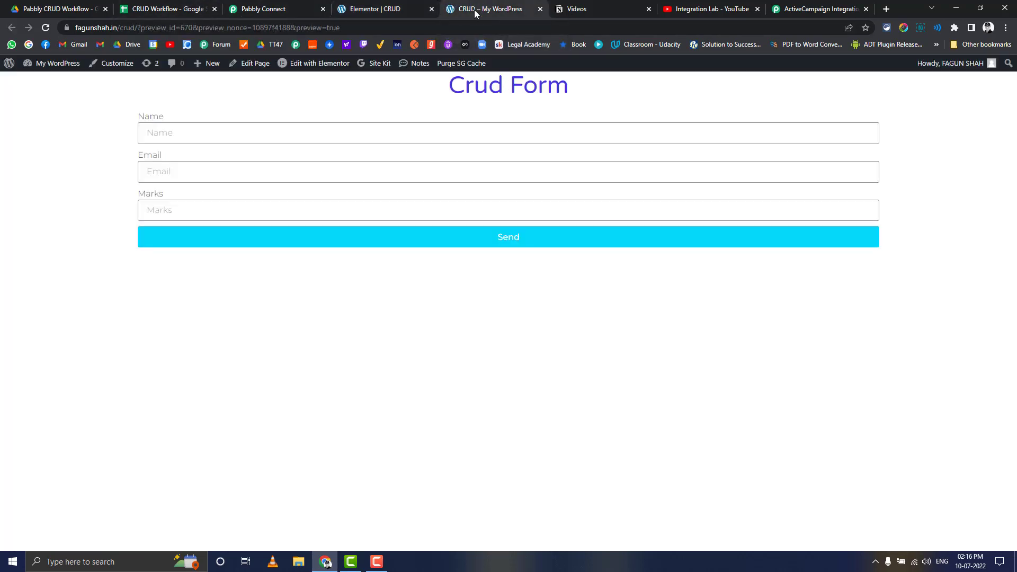
click(214, 132)
click(221, 167)
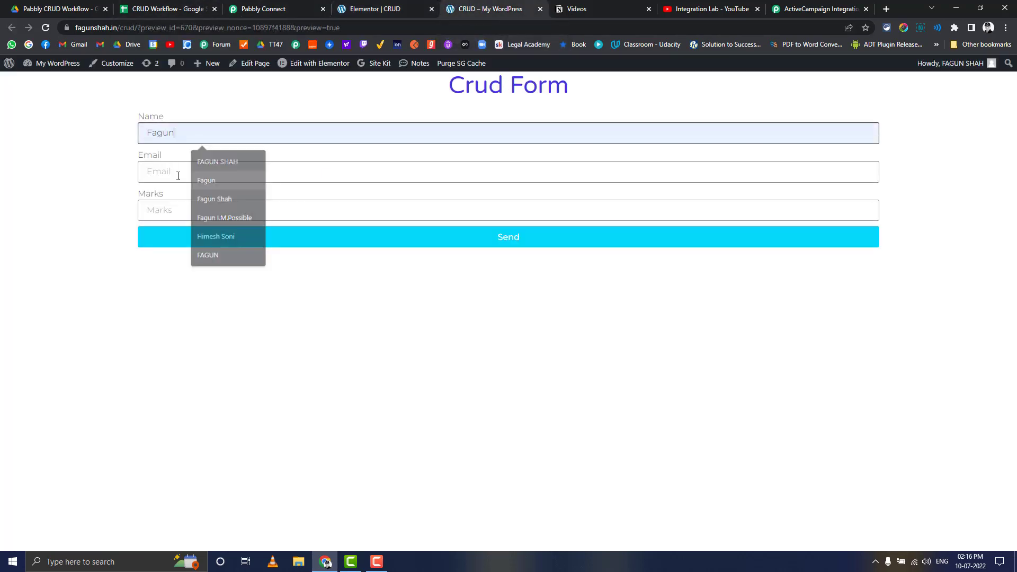
click(178, 174)
click(241, 200)
click(163, 212)
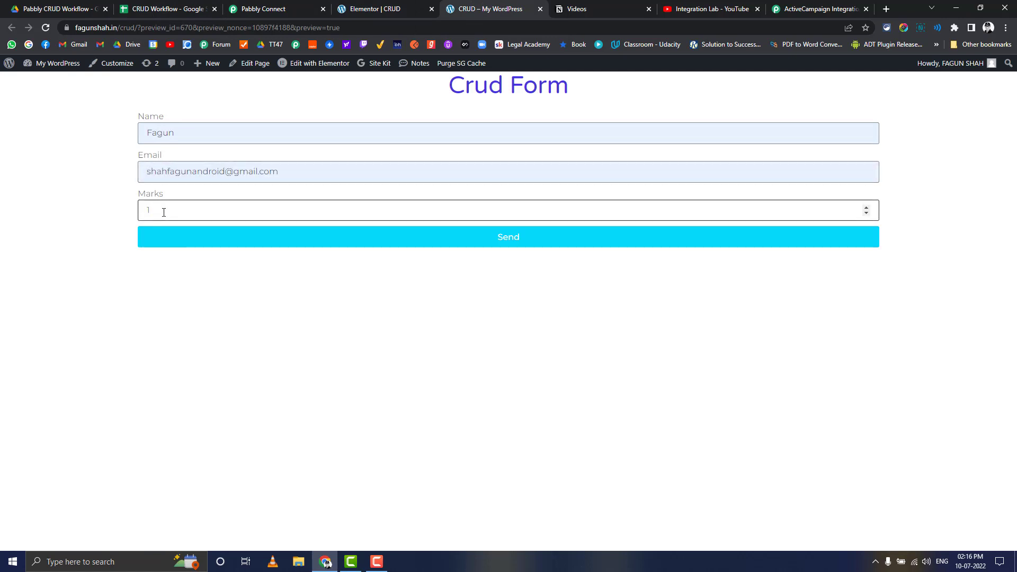
click(229, 237)
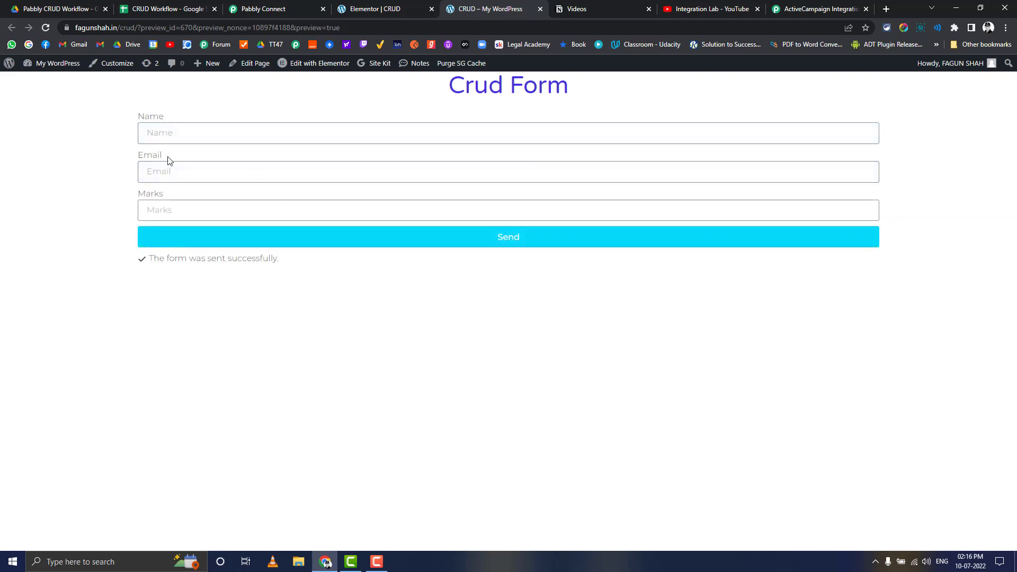
Pick Google Sheets from the app grid for the workflow's next action step.
click(273, 12)
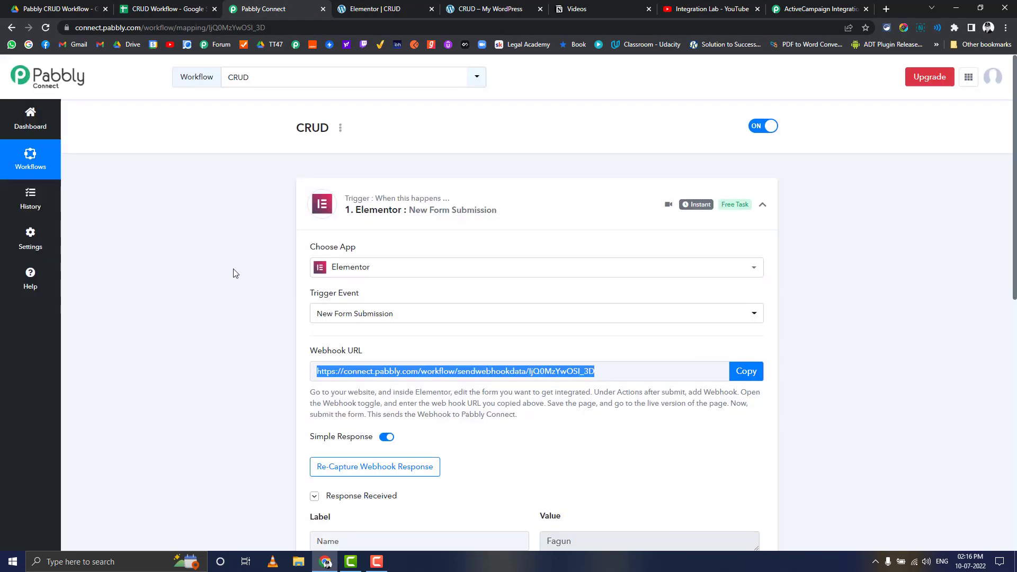
scroll(231, 268, down, 4)
scroll(345, 312, down, 1)
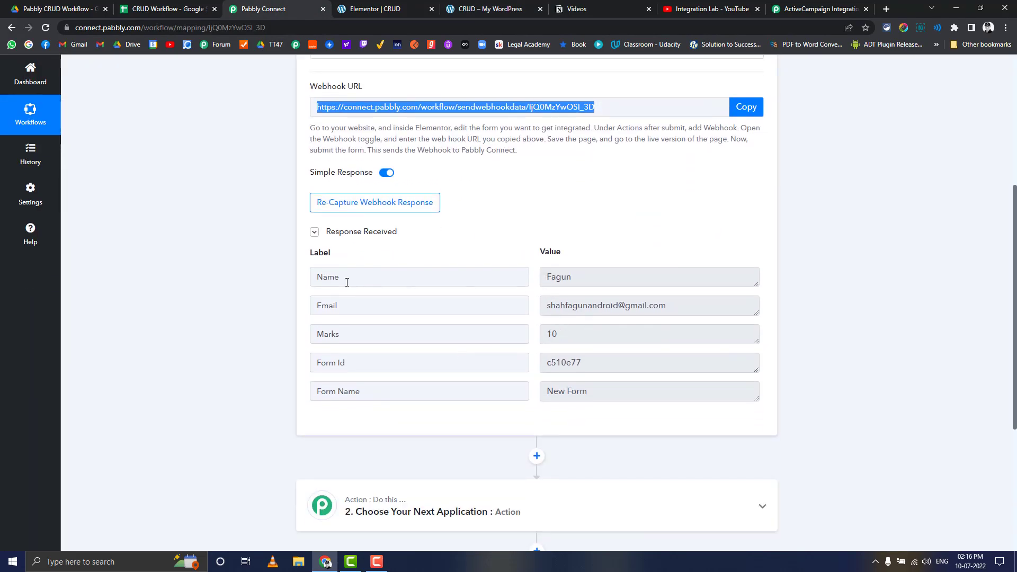
scroll(403, 332, down, 4)
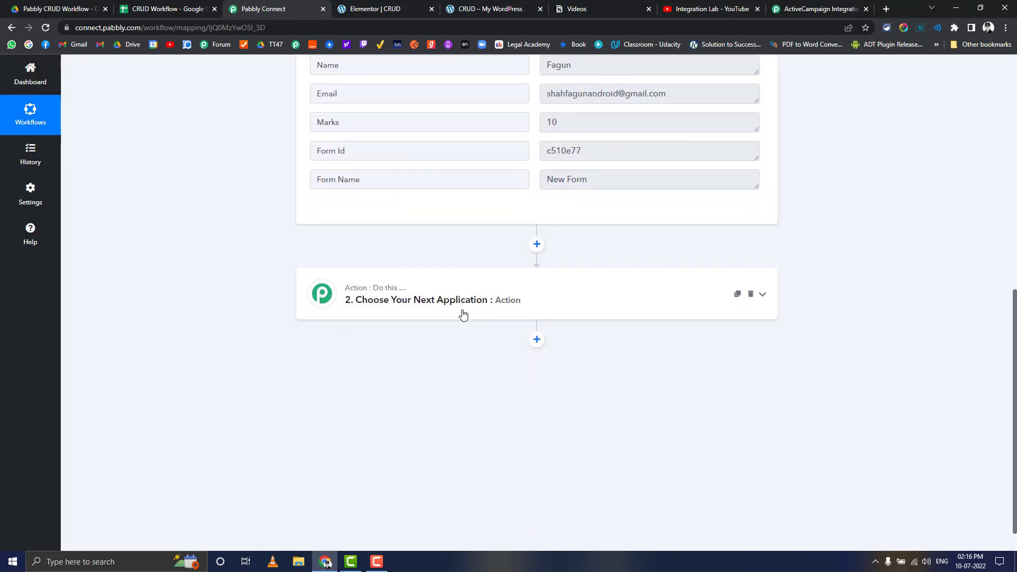
click(456, 315)
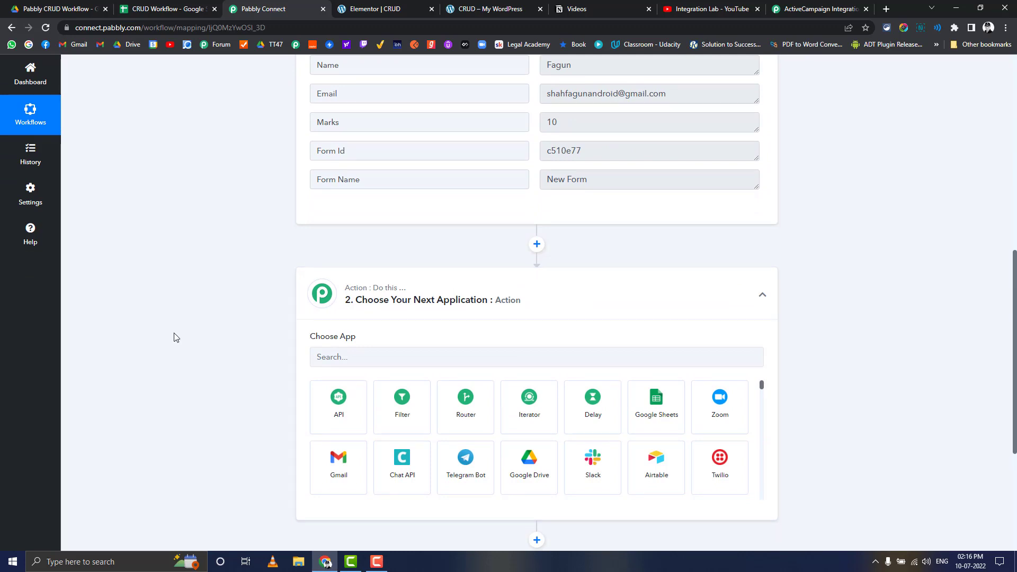
scroll(220, 359, down, 3)
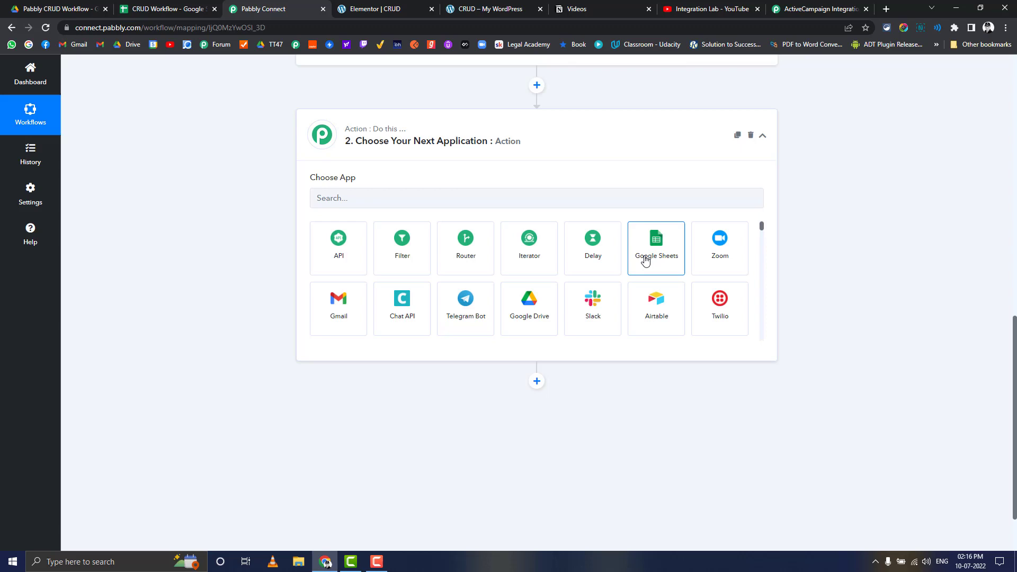
click(646, 261)
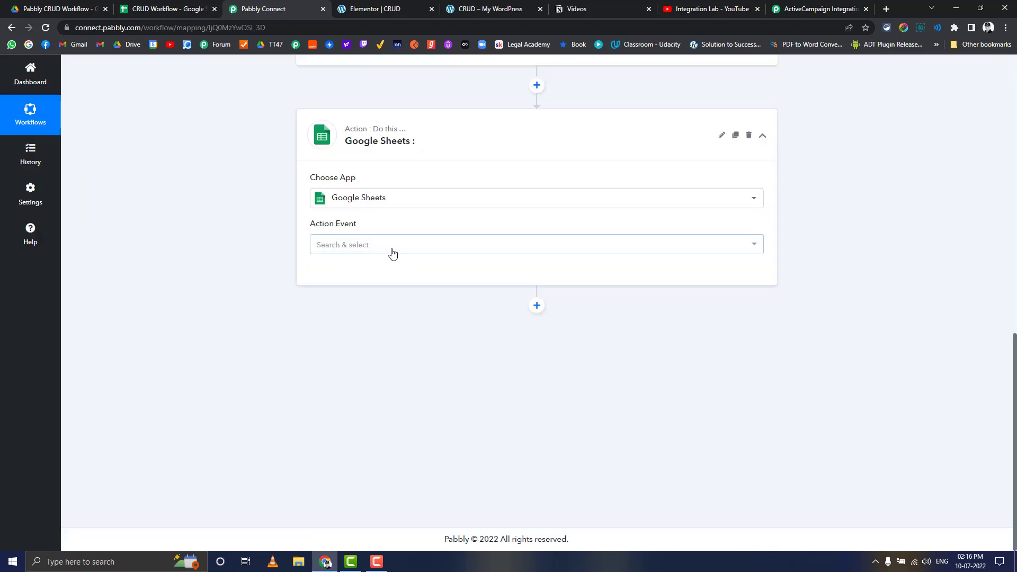
Set the Google Sheets action to Lookup Spreadsheet Rows using the existing connection.
click(391, 249)
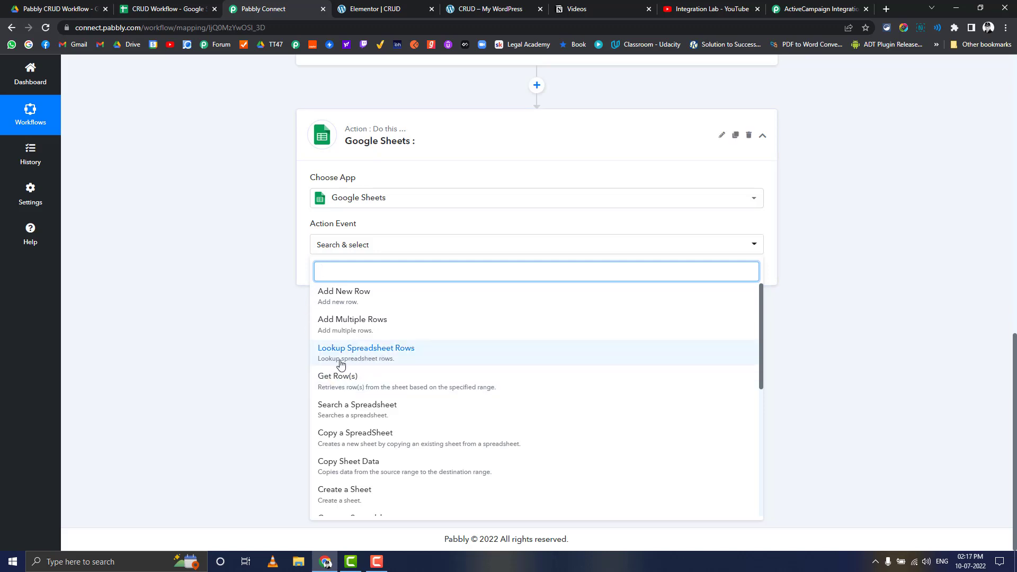
click(370, 359)
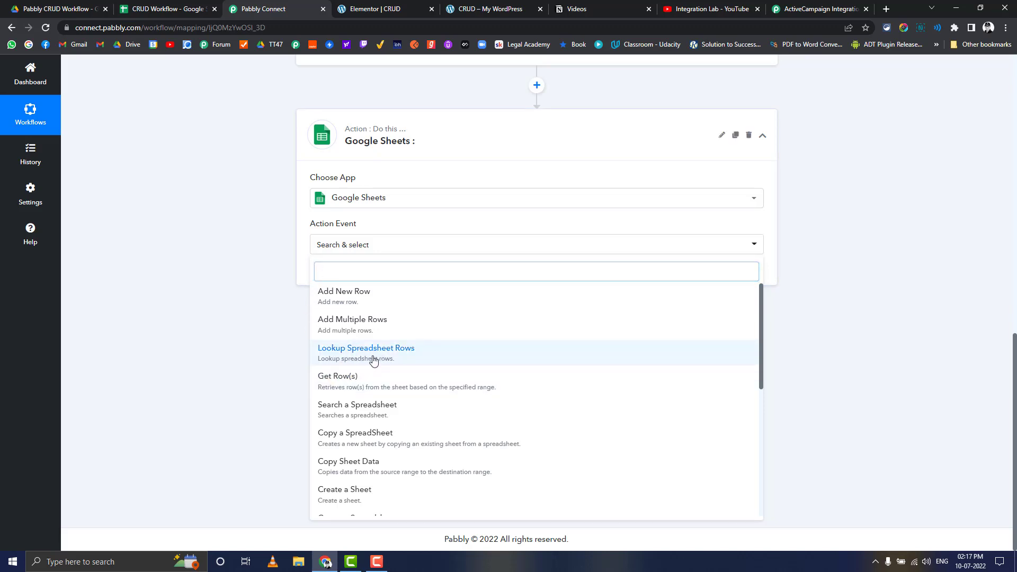
click(333, 272)
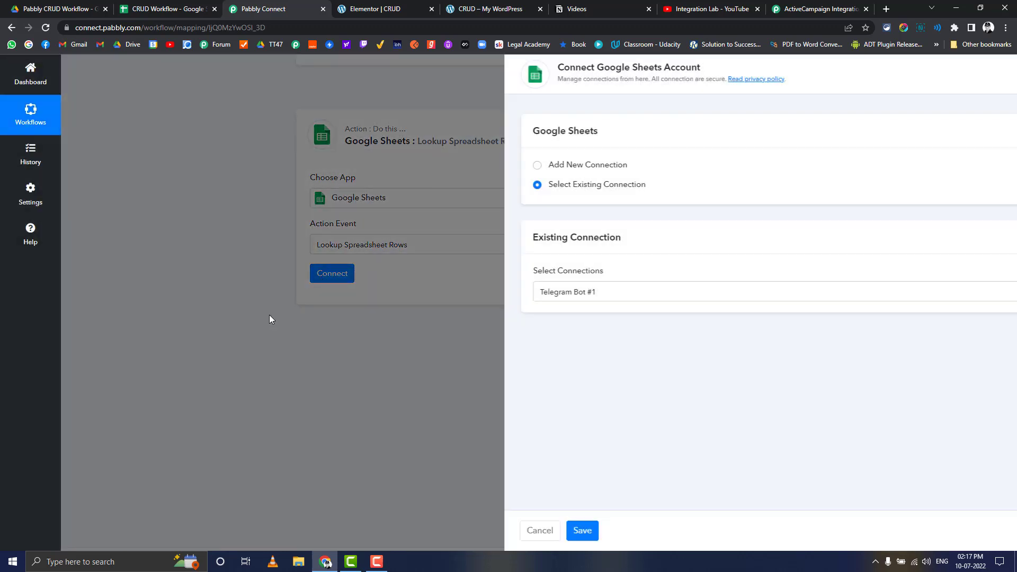
click(507, 527)
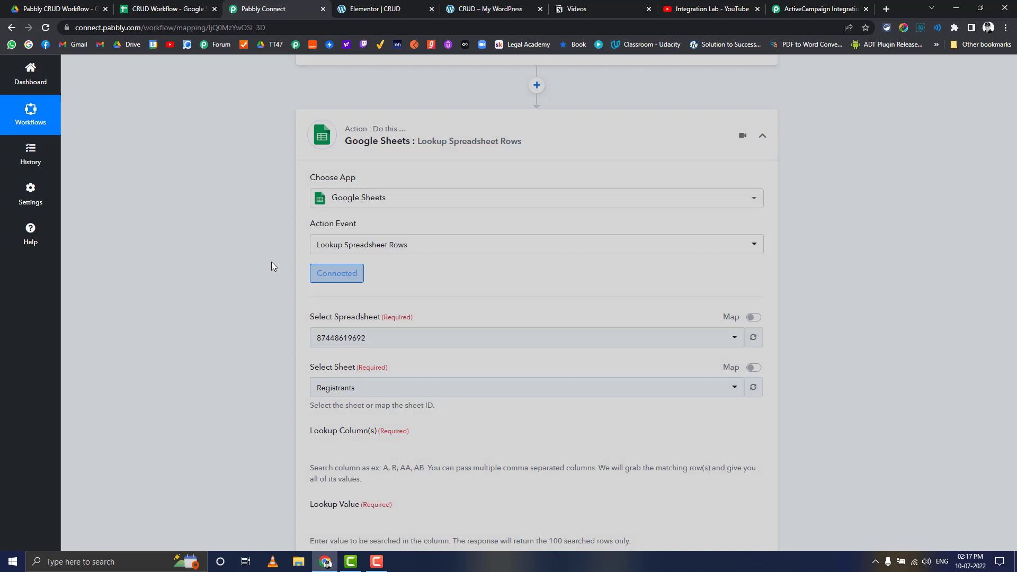
Select the CRUD Workflow spreadsheet (Sheet1) for the lookup.
scroll(234, 249, down, 3)
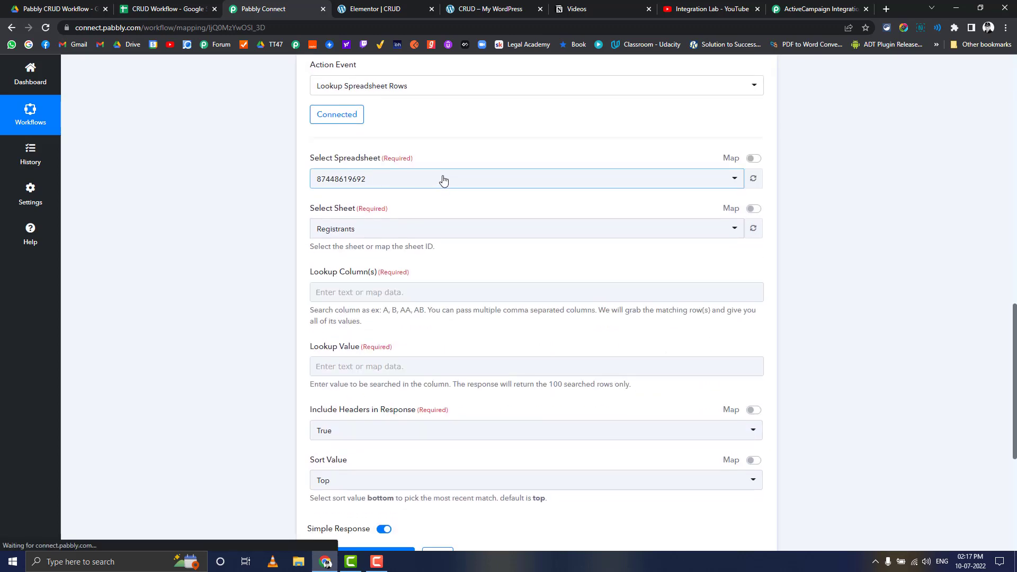
click(444, 181)
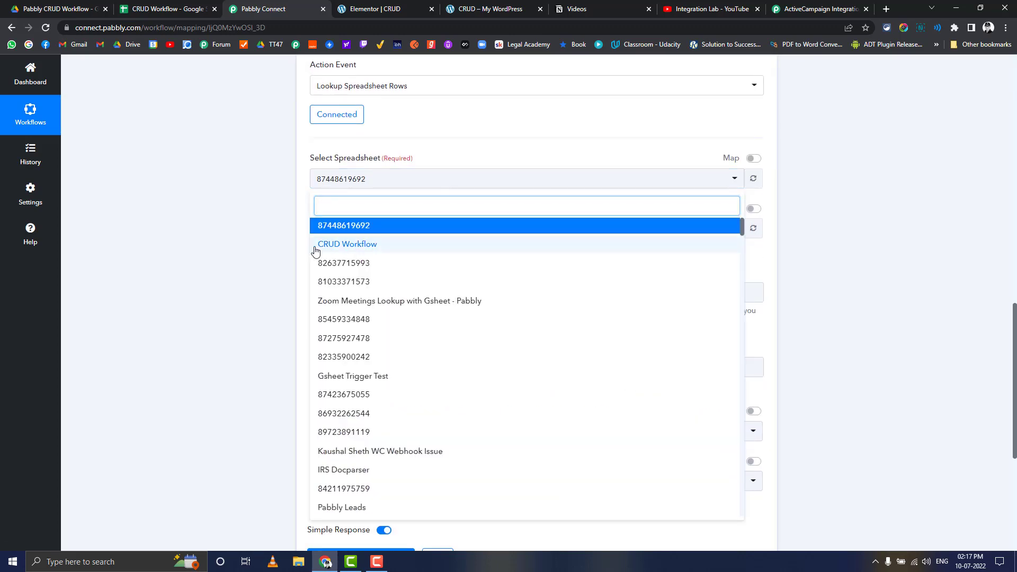
click(349, 245)
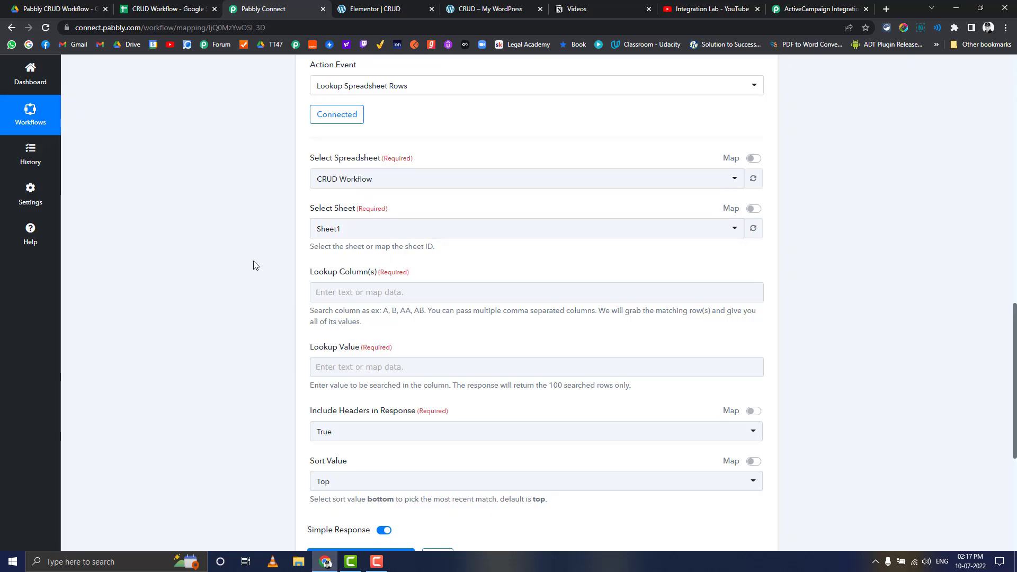
scroll(255, 260, down, 1)
scroll(236, 241, down, 1)
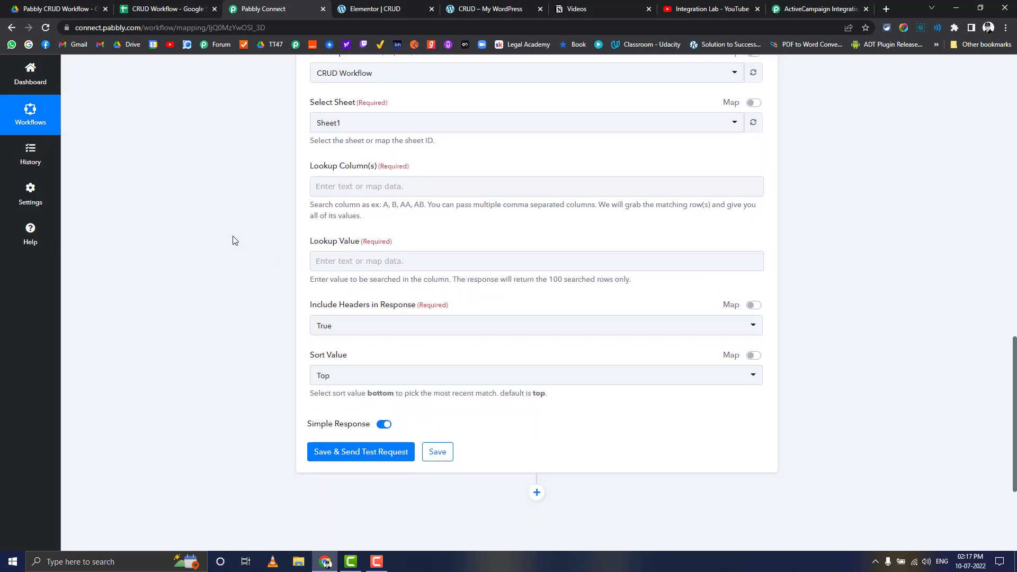
scroll(250, 257, up, 2)
Enter column B as the lookup column.
click(311, 285)
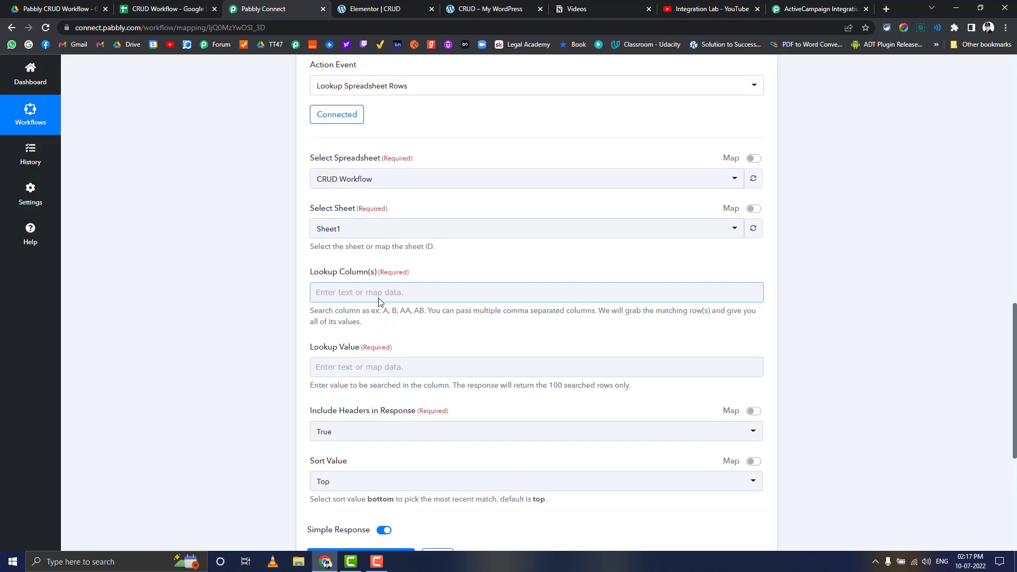
click(335, 291)
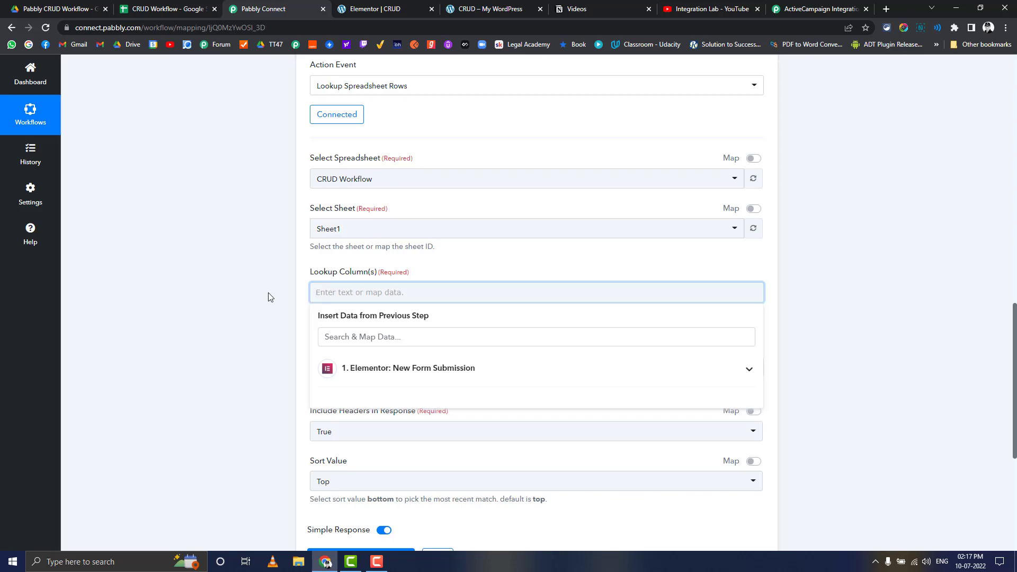
scroll(267, 297, up, 2)
scroll(268, 298, up, 2)
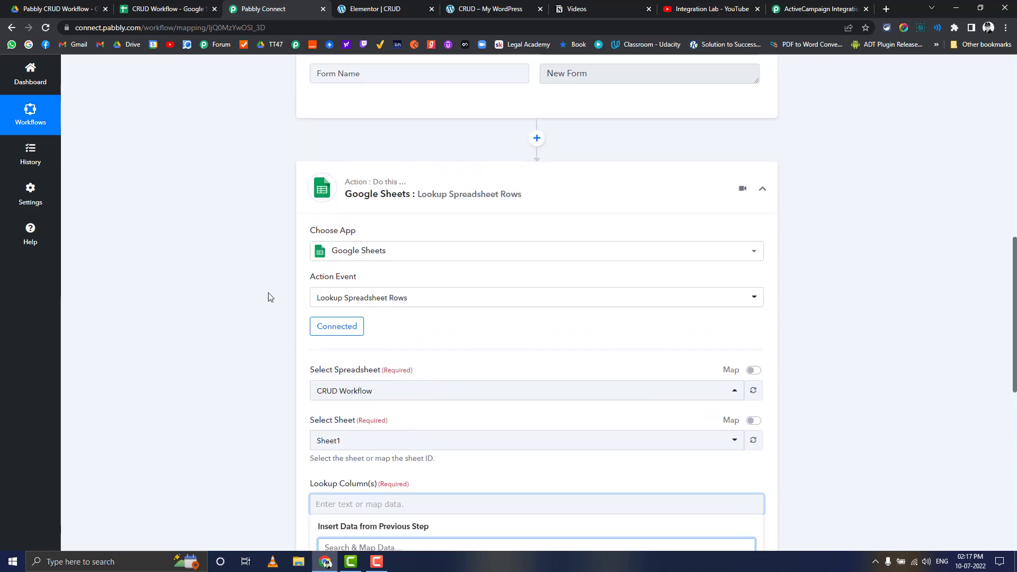
scroll(268, 298, down, 1)
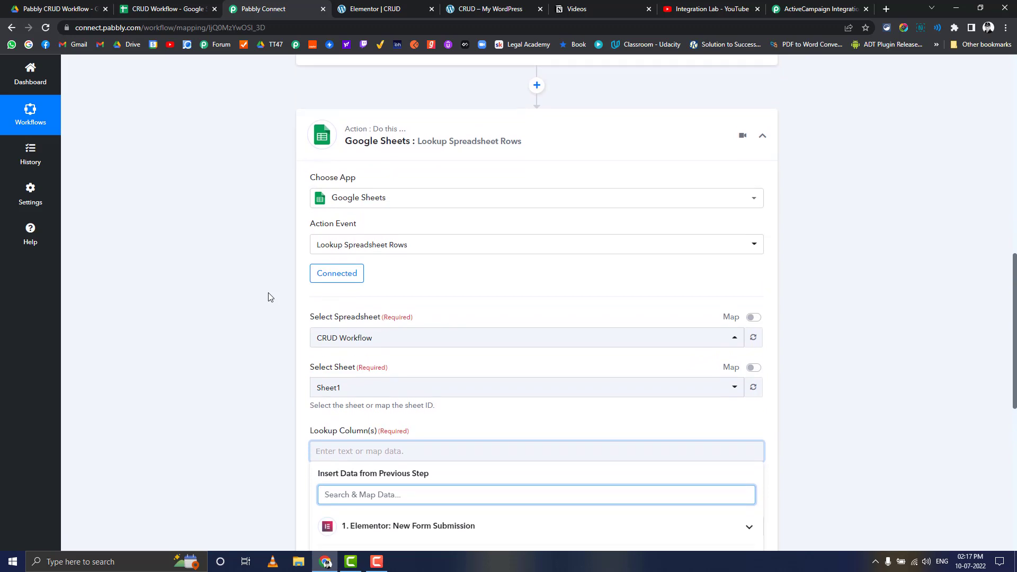
scroll(269, 297, down, 1)
scroll(269, 297, down, 1)
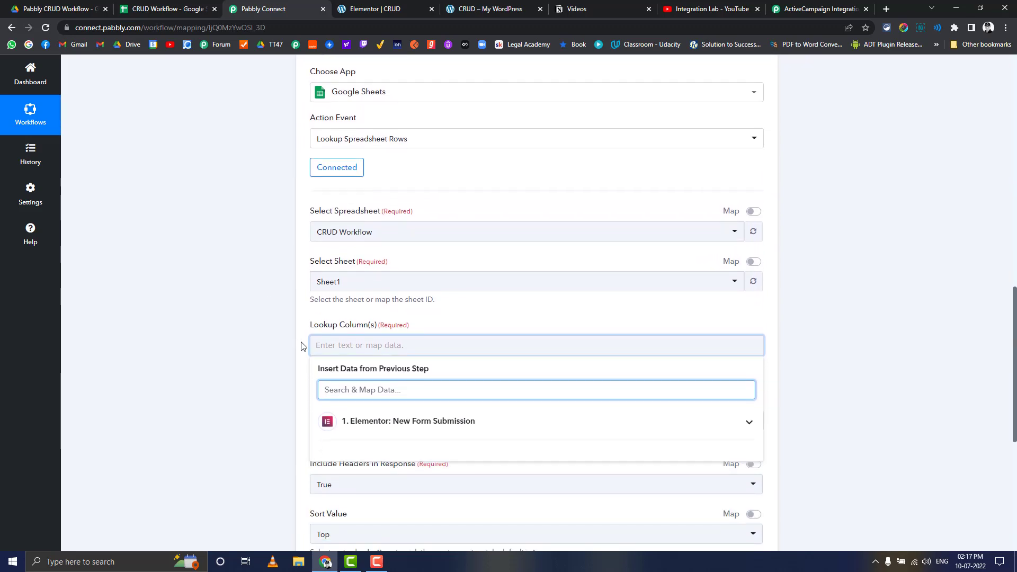
click(315, 346)
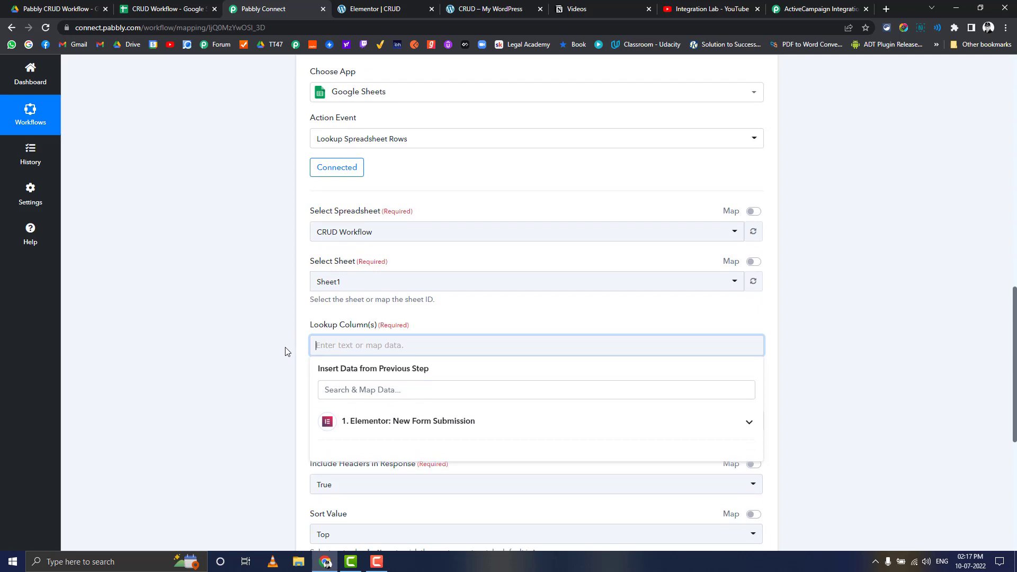
scroll(286, 352, down, 1)
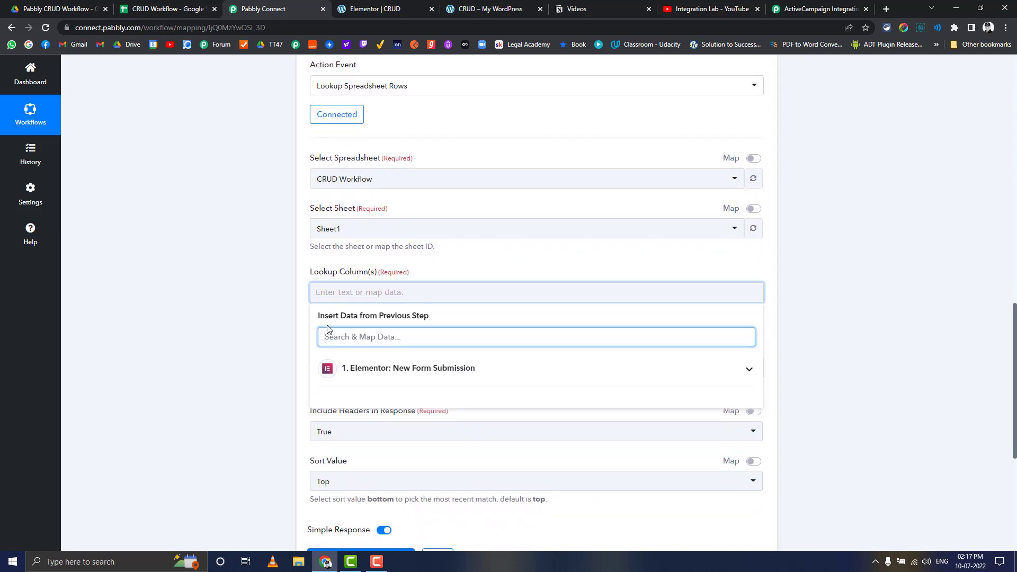
click(321, 292)
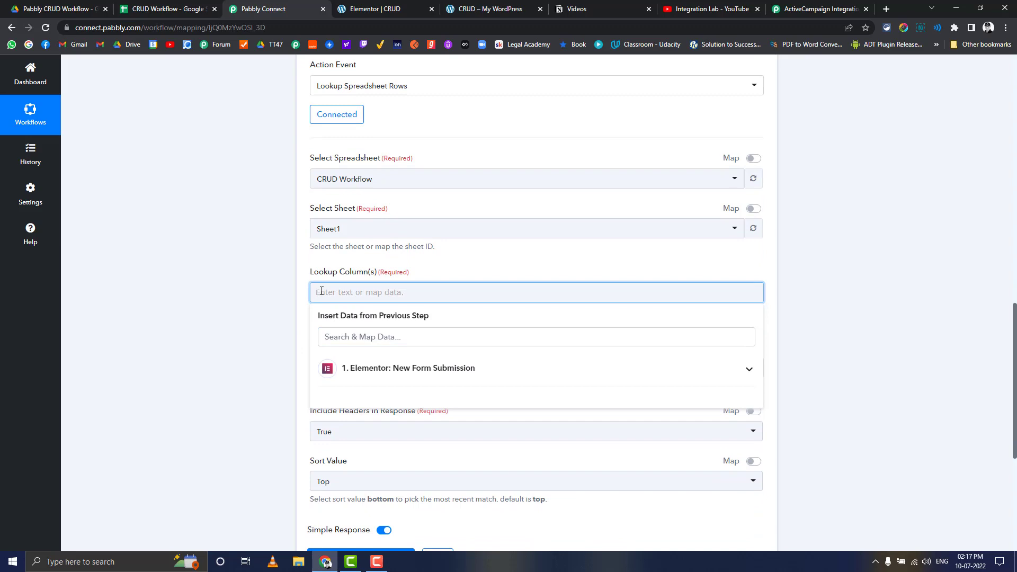
text(b)
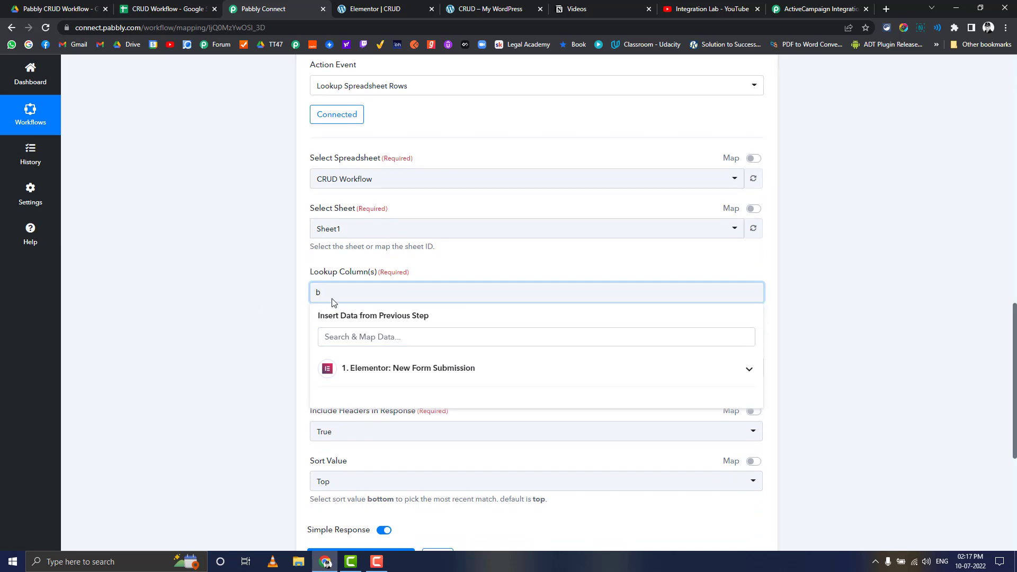
drag(331, 300, 282, 301)
click(284, 300)
Check the sheet and form fields, then map the form's Email as the lookup value.
click(159, 9)
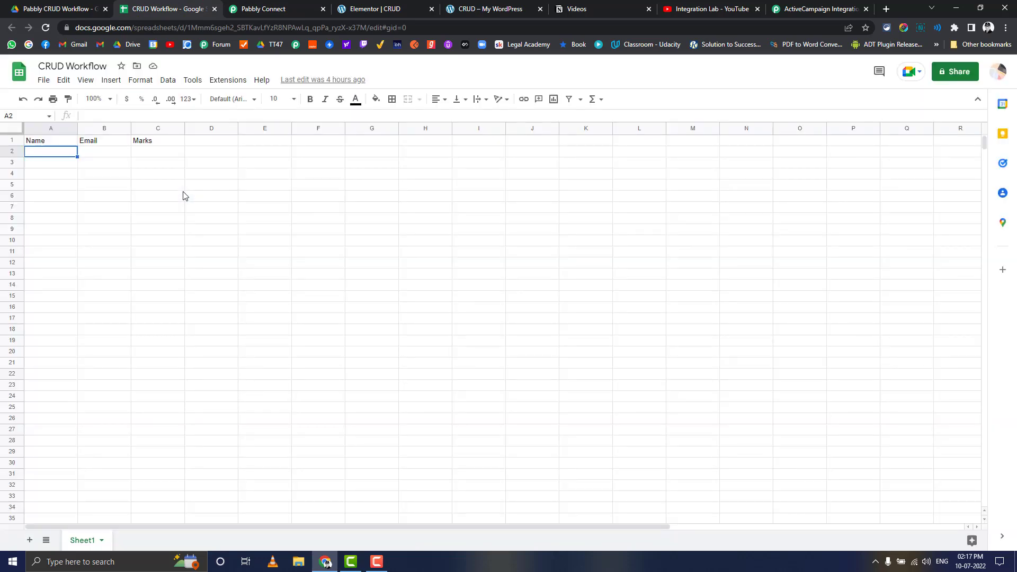
click(497, 5)
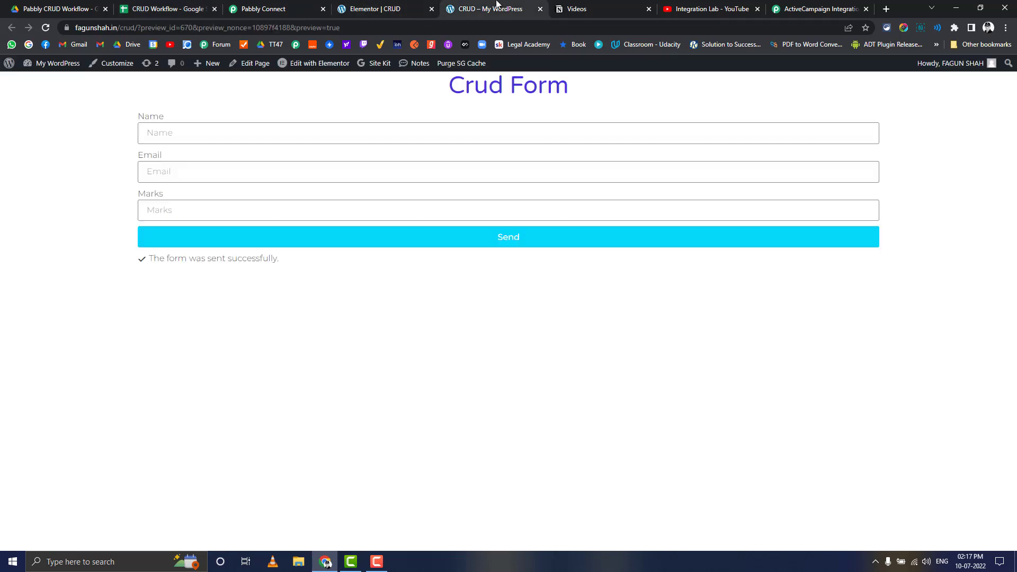
click(392, 5)
click(272, 6)
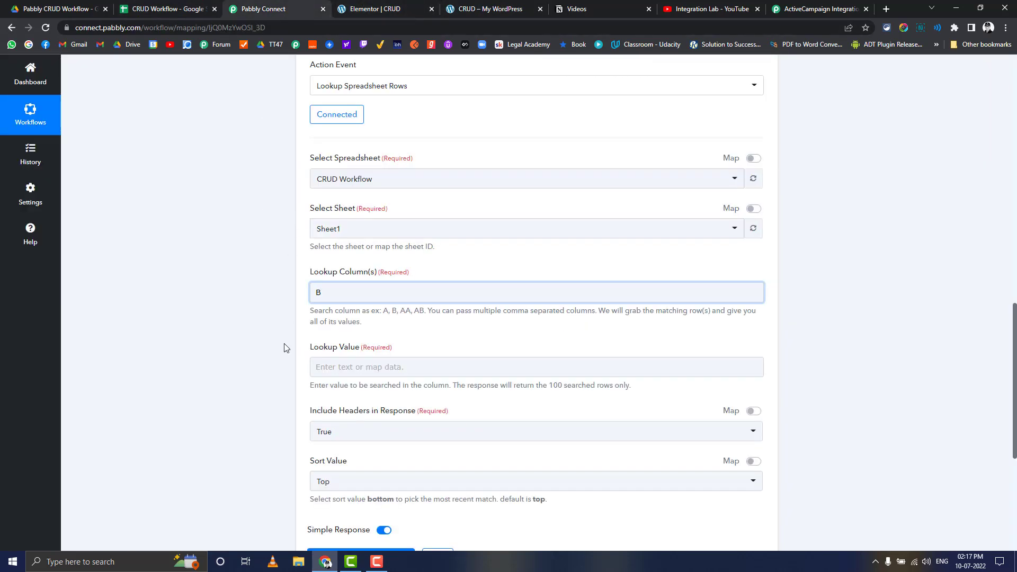
scroll(277, 345, down, 1)
click(356, 262)
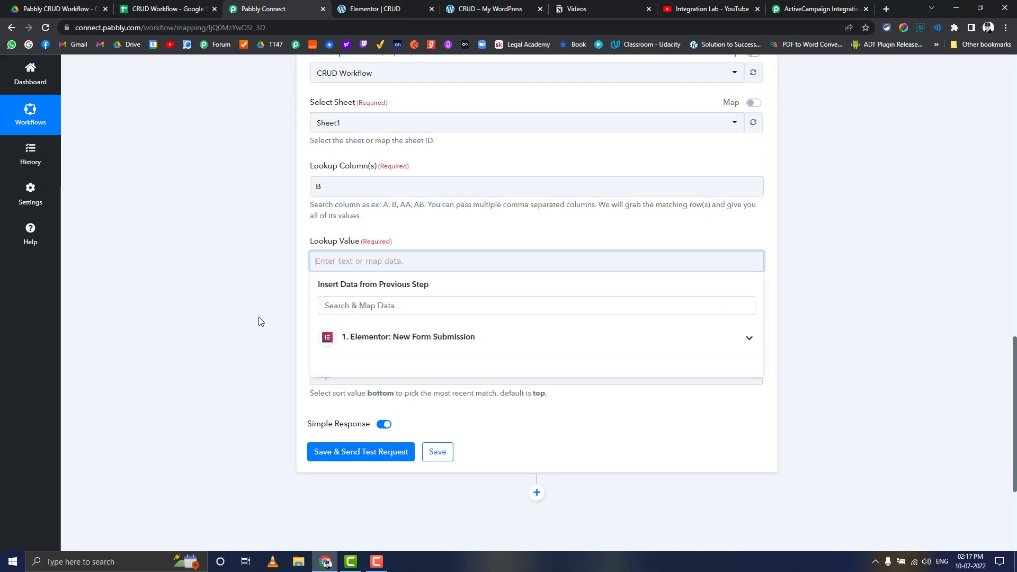
click(354, 338)
click(383, 389)
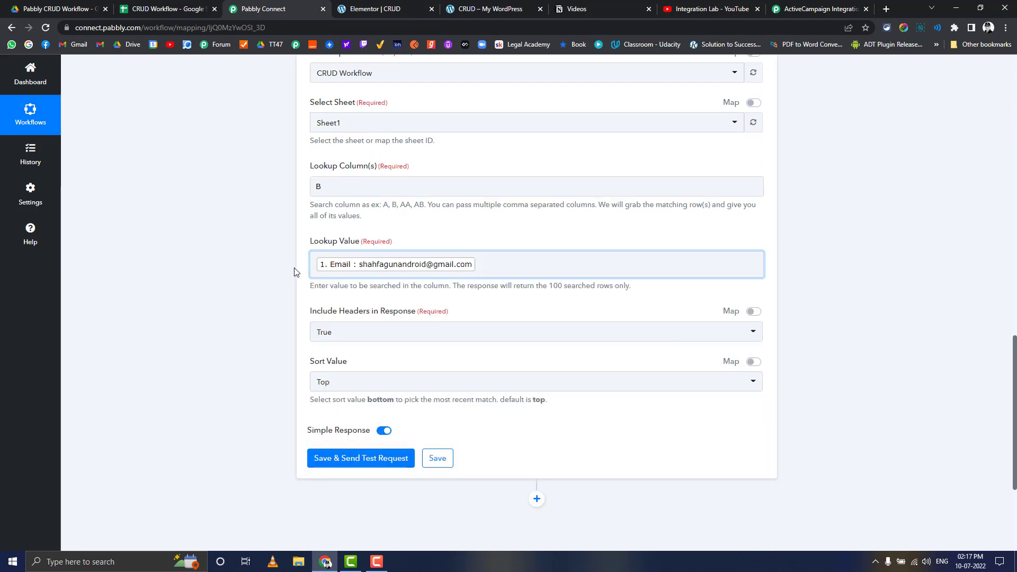
Save and test the lookup, which returns 'Data not found', and add another action step.
click(343, 458)
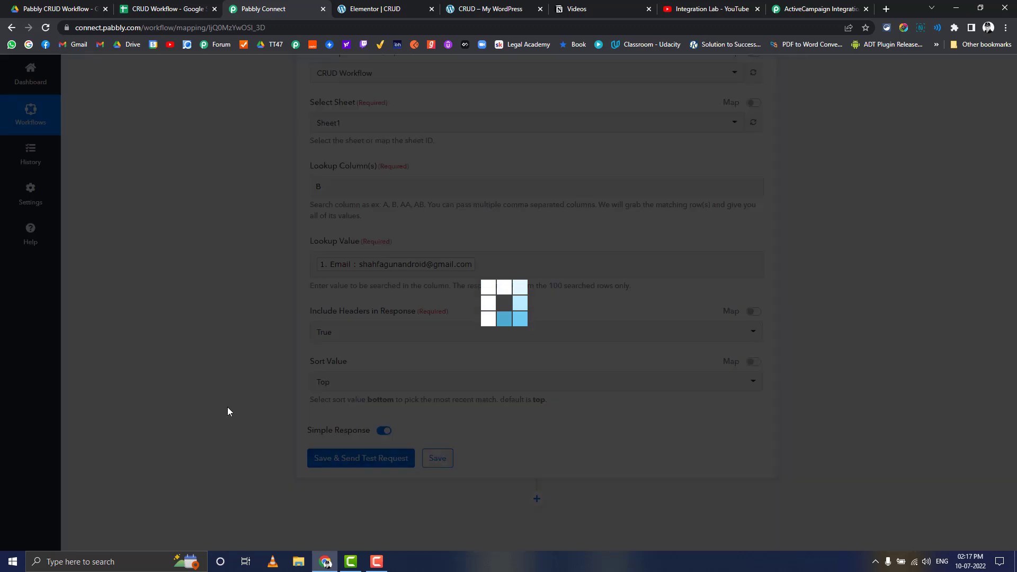
scroll(230, 405, down, 2)
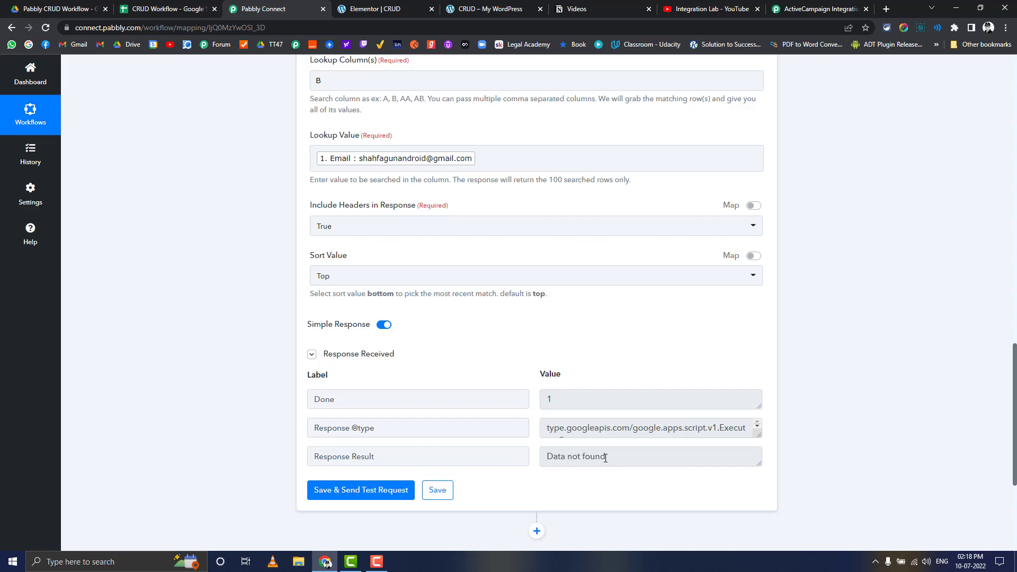
scroll(605, 457, down, 3)
click(537, 372)
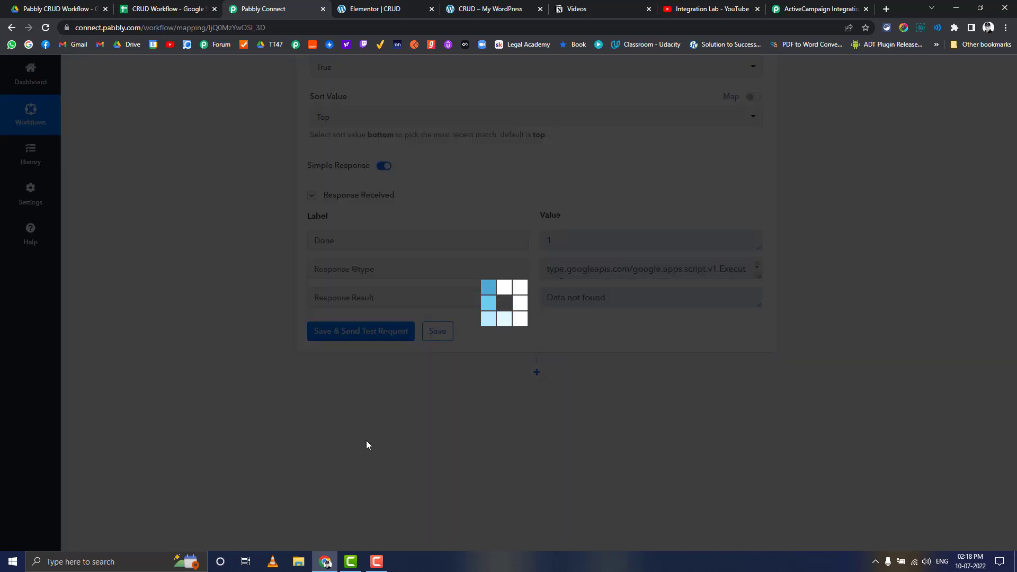
Add Router by Pabbly as the new action step, giving Route 1 and Route 2.
scroll(255, 434, down, 1)
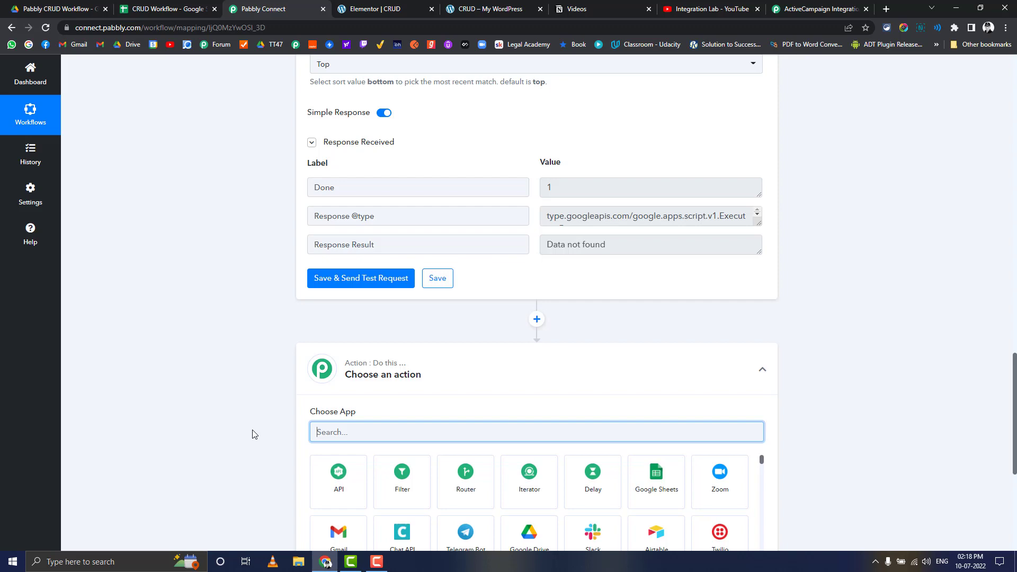
scroll(253, 435, down, 2)
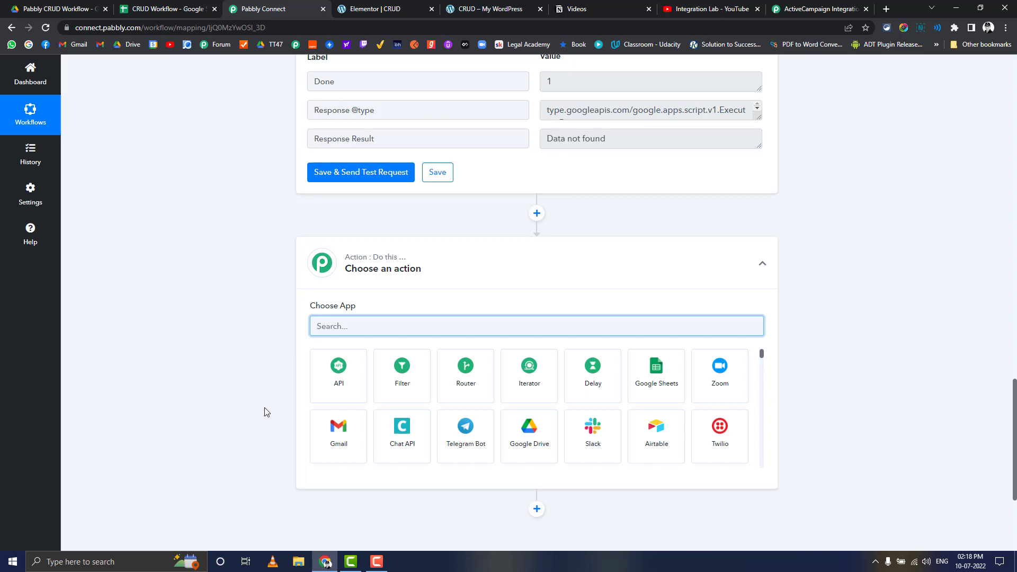
click(469, 394)
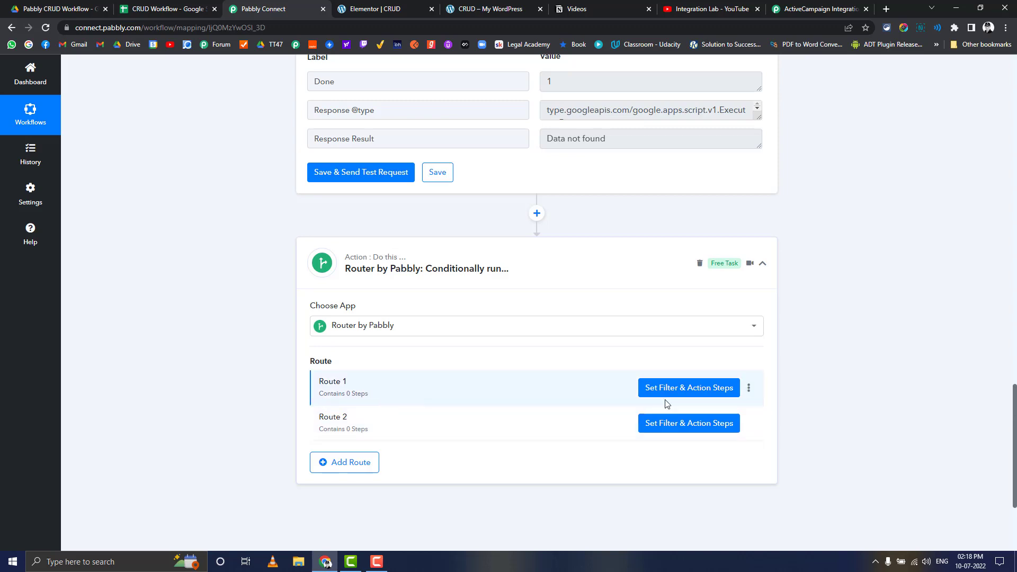
Rename Route 1 to 'Data Not Found'.
click(749, 391)
click(696, 407)
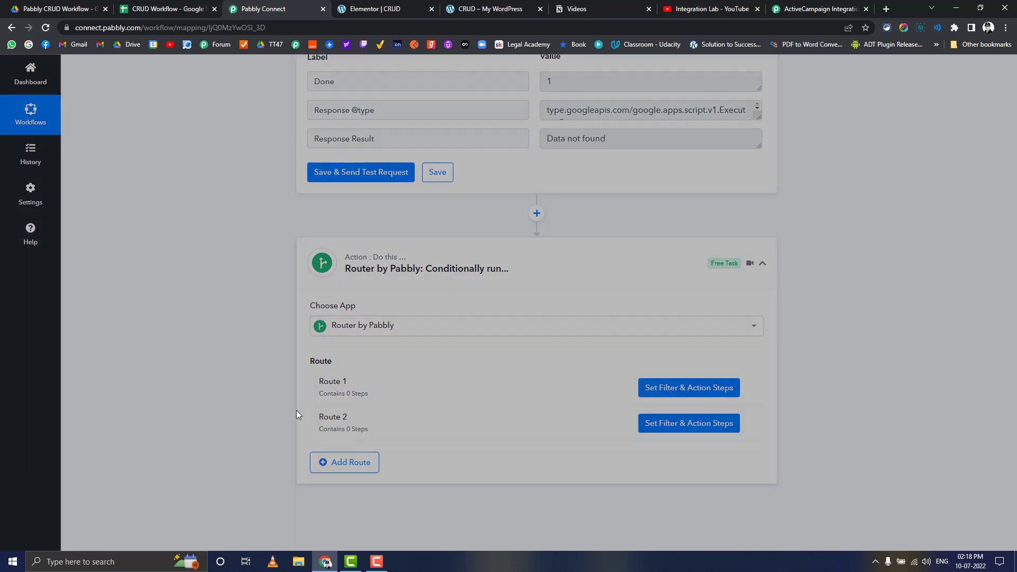
text(Data Not Found)
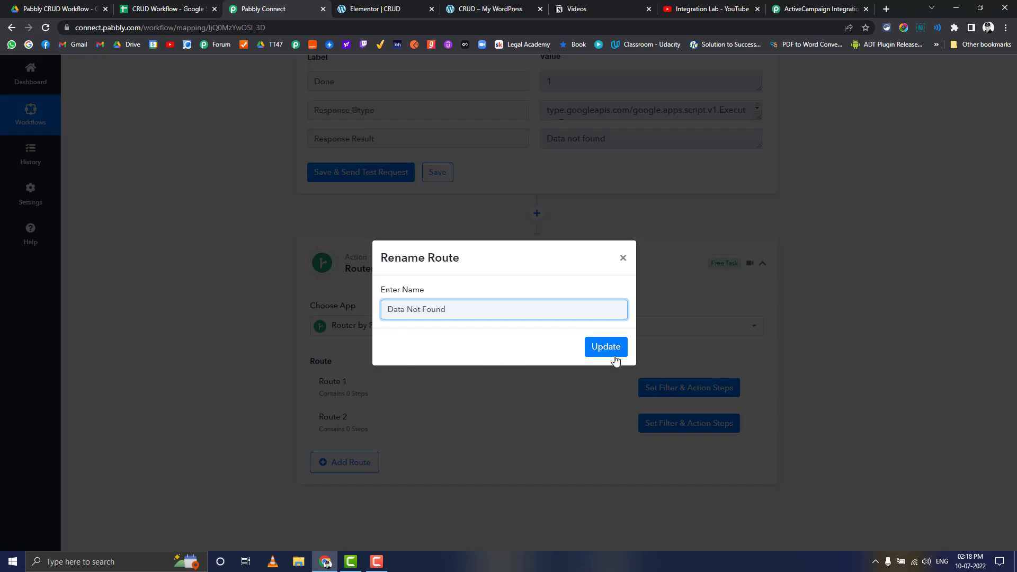
click(614, 359)
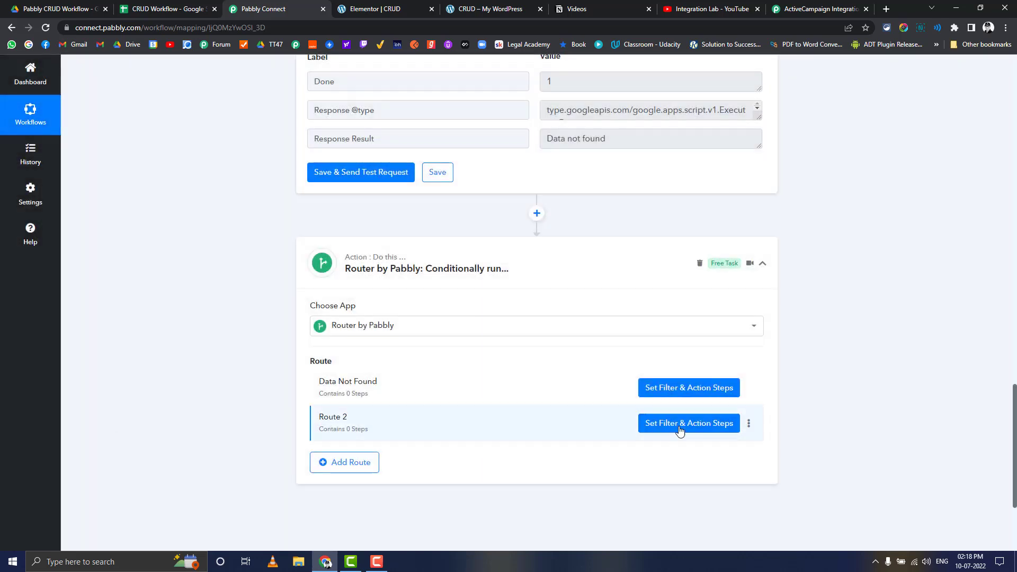
Filter the route on Response Result equal to 'Data not found' and test it.
click(689, 388)
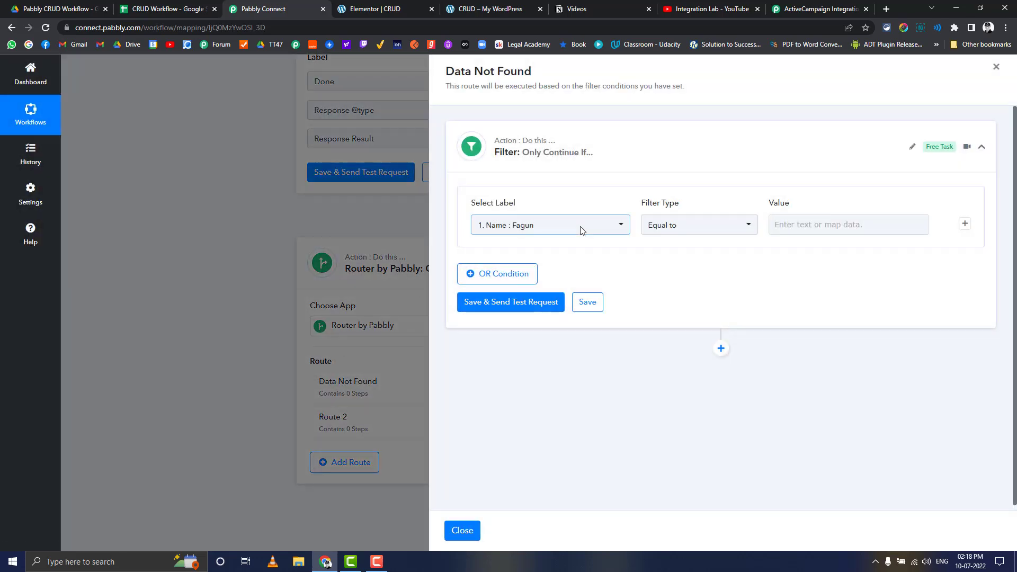
click(581, 231)
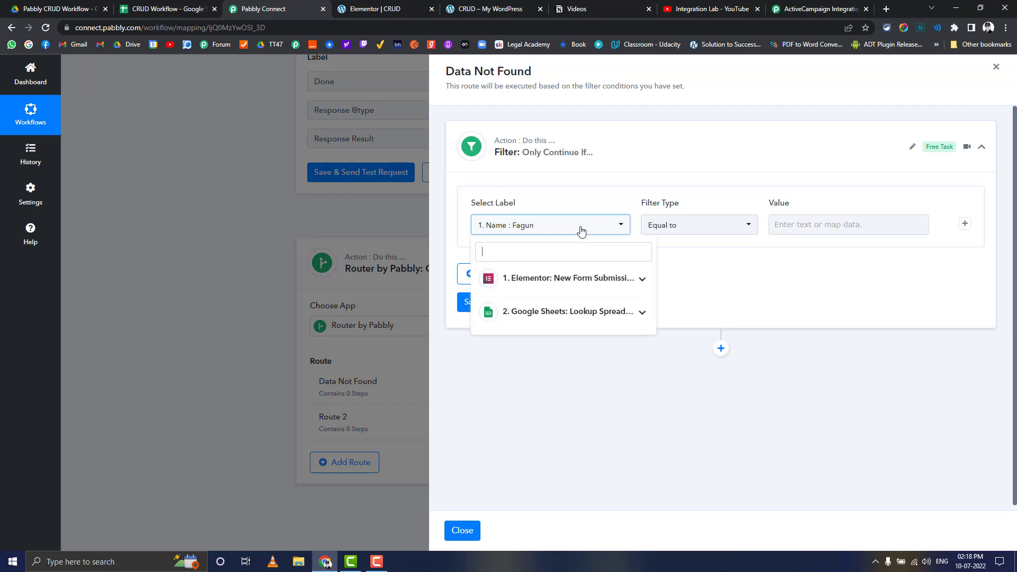
click(581, 312)
click(569, 383)
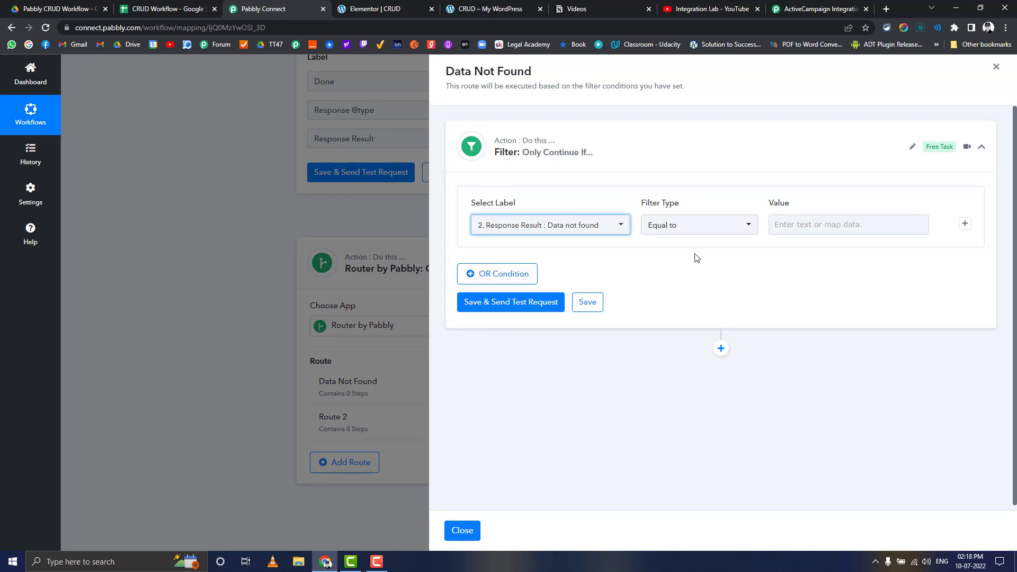
click(805, 225)
text(Data not found)
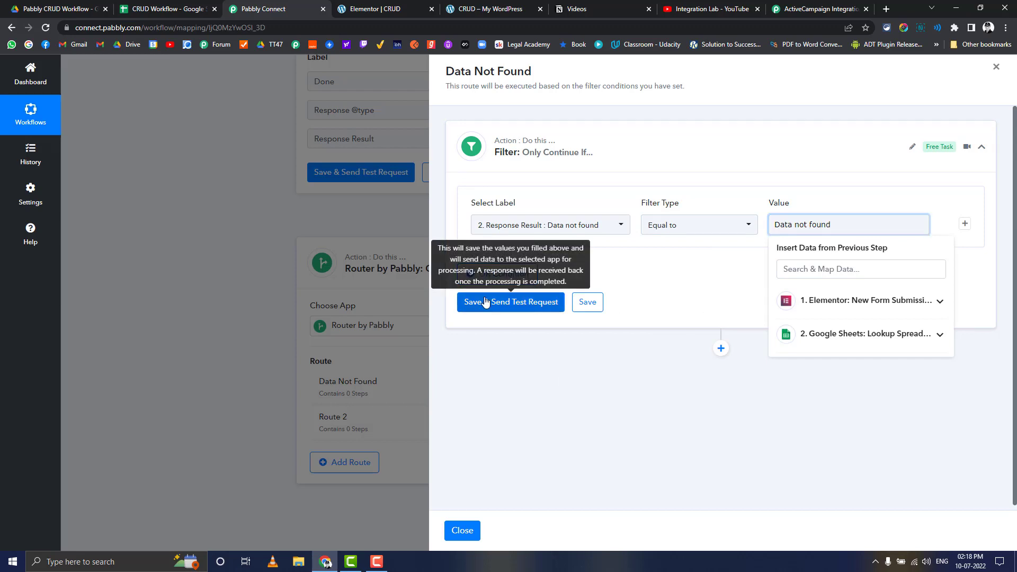
click(520, 302)
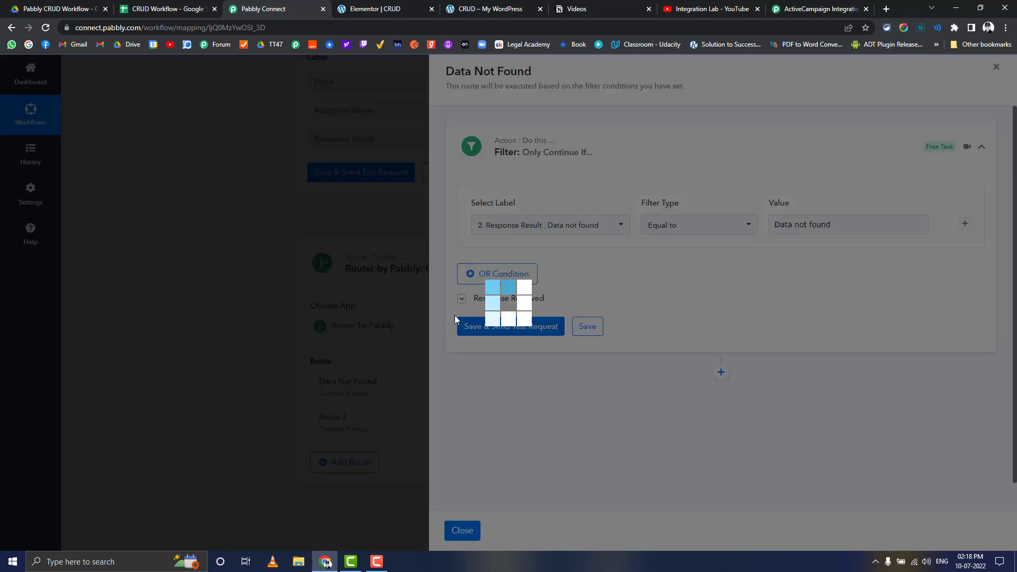
scroll(668, 361, down, 2)
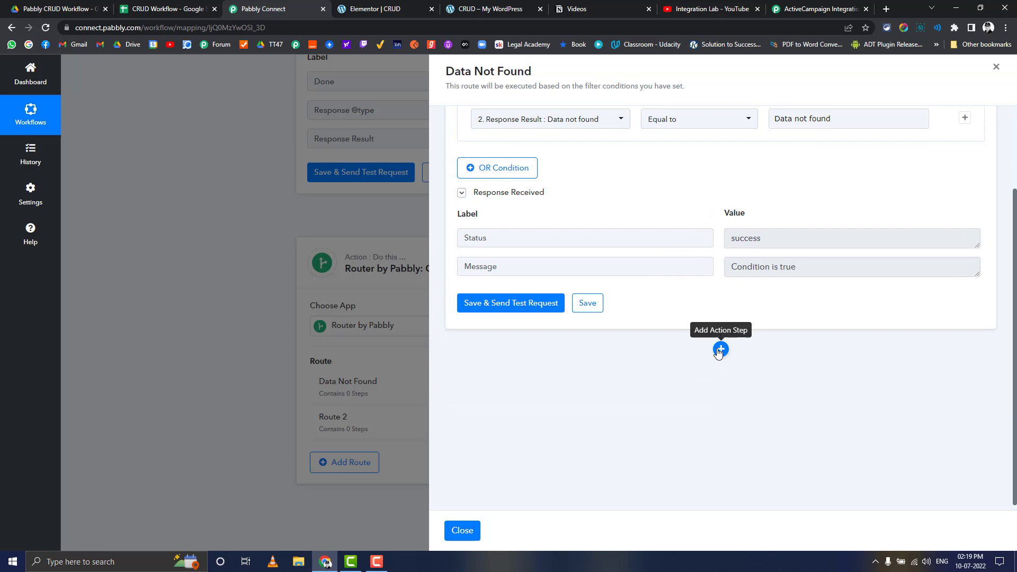
Add a Google Sheets 'Add New Row' action to Data Not Found using the existing connection.
click(721, 348)
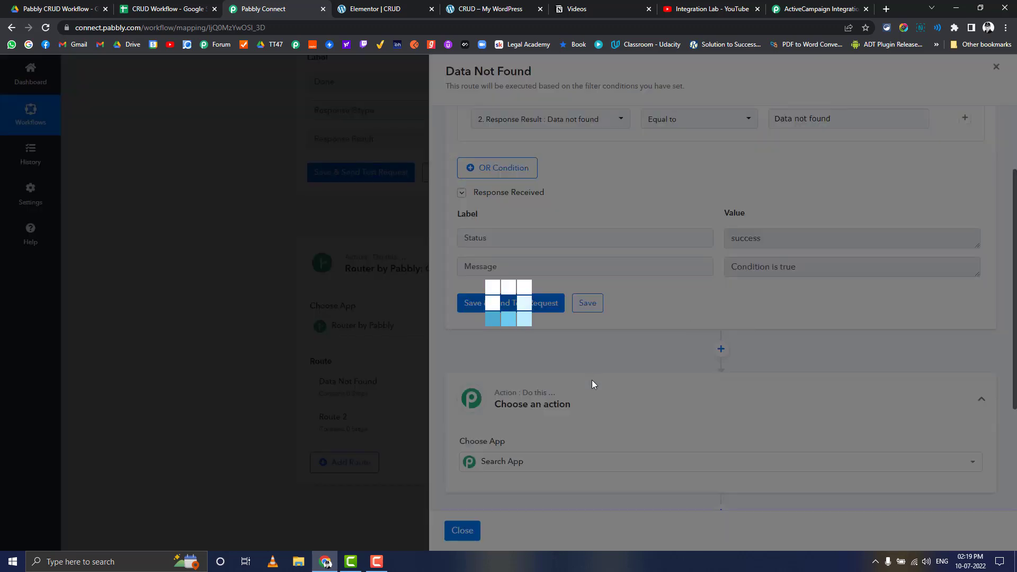
scroll(580, 373, down, 3)
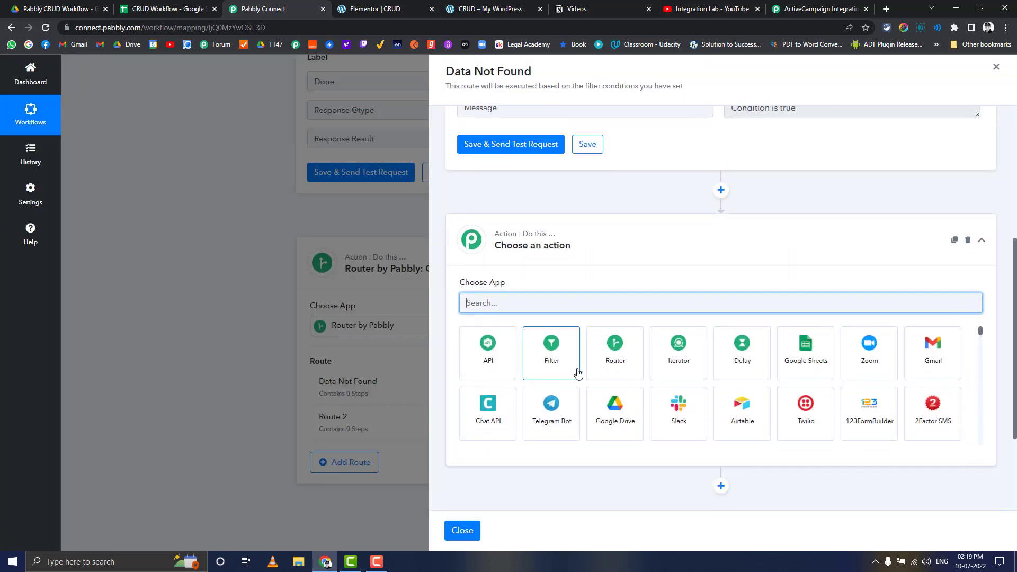
text(shee)
click(498, 365)
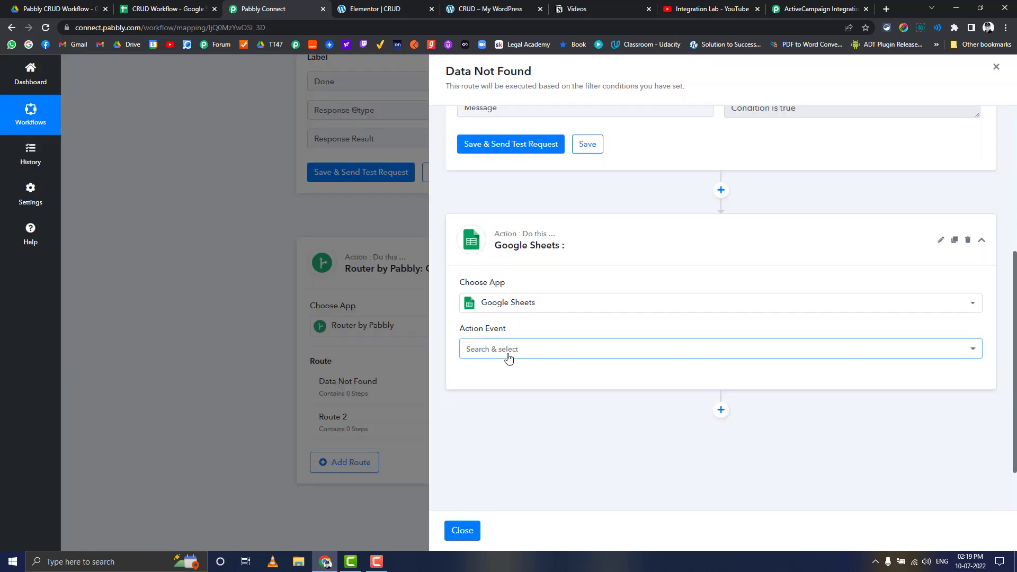
click(508, 358)
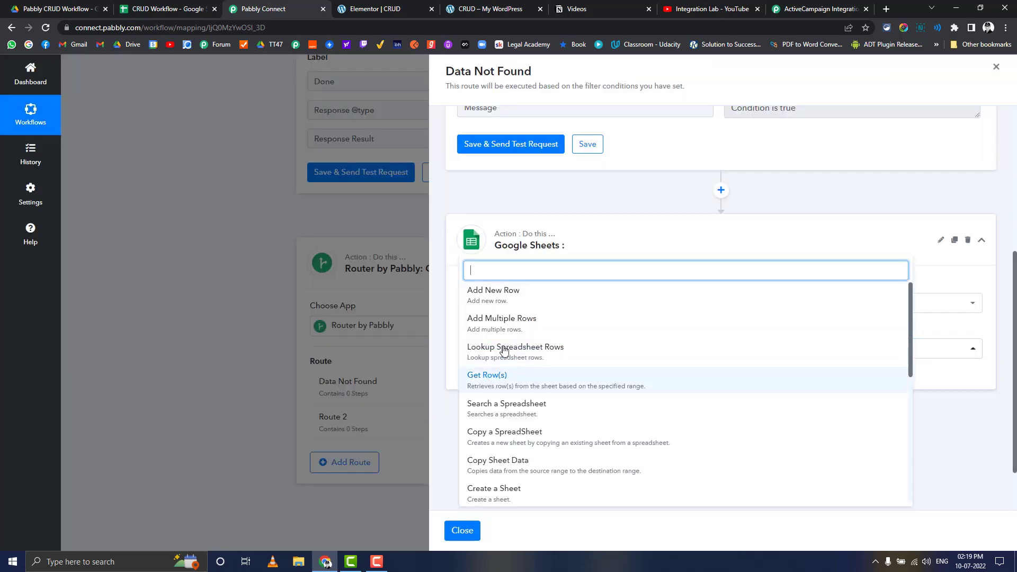
click(489, 288)
click(479, 378)
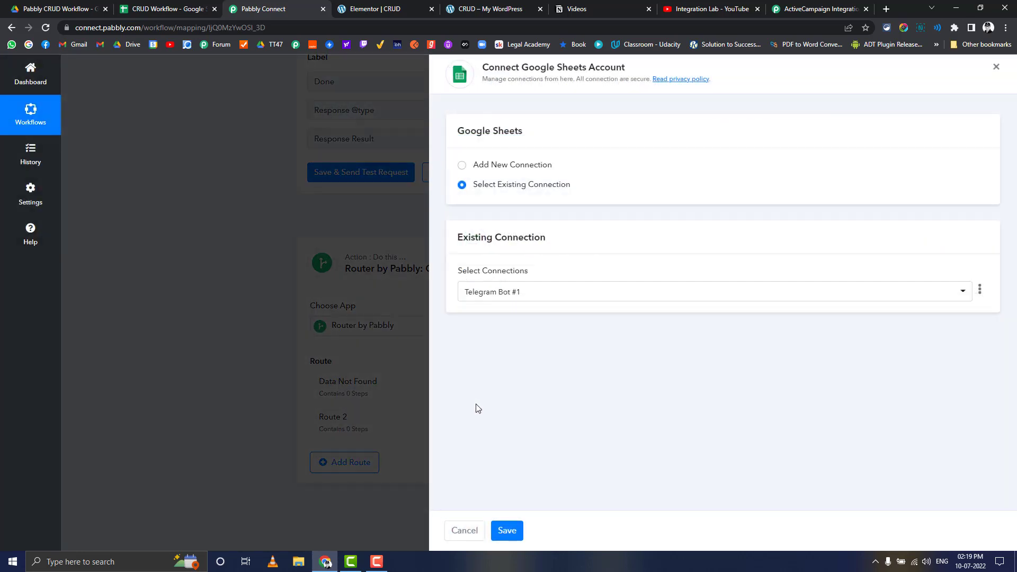
click(507, 530)
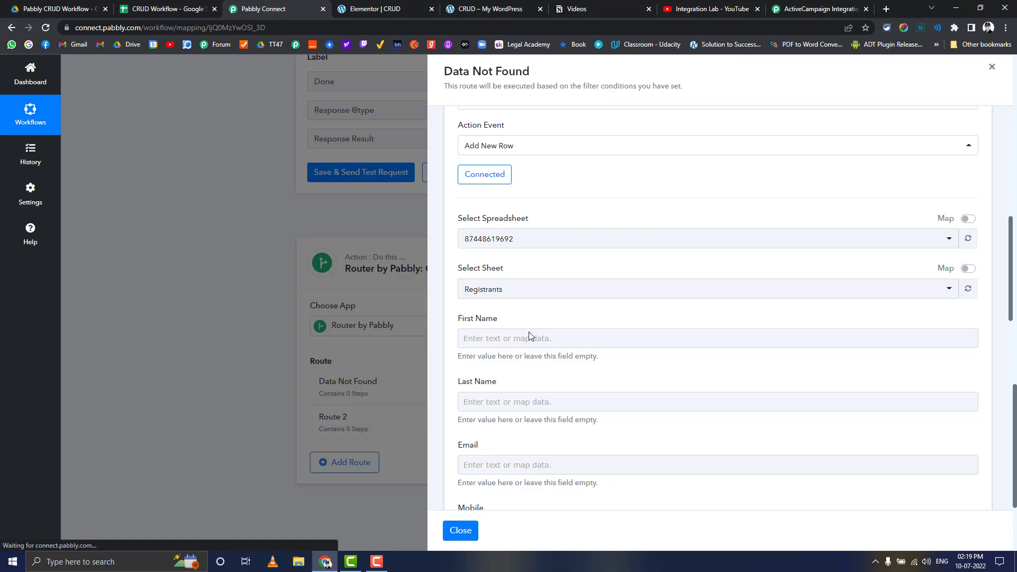
Choose the CRUD Workflow spreadsheet and map Elementor's Name, Email and Marks into the columns.
click(545, 236)
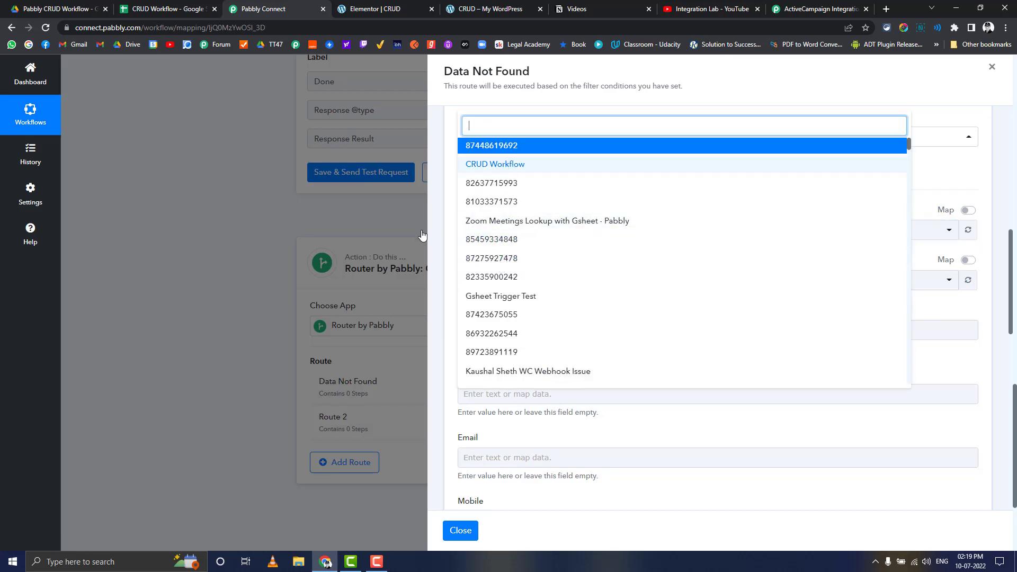
click(444, 268)
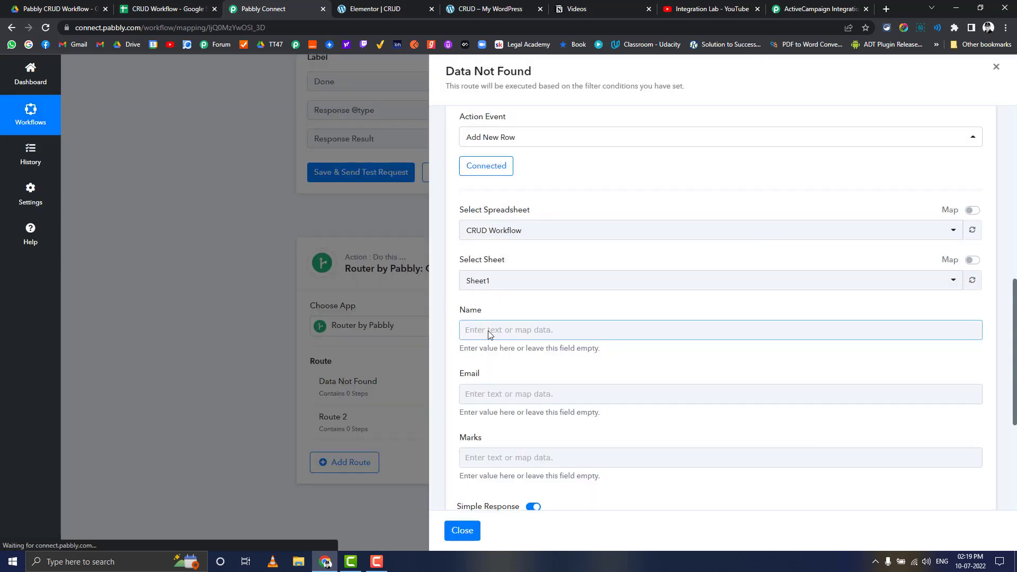
click(488, 330)
scroll(476, 318, down, 2)
click(471, 298)
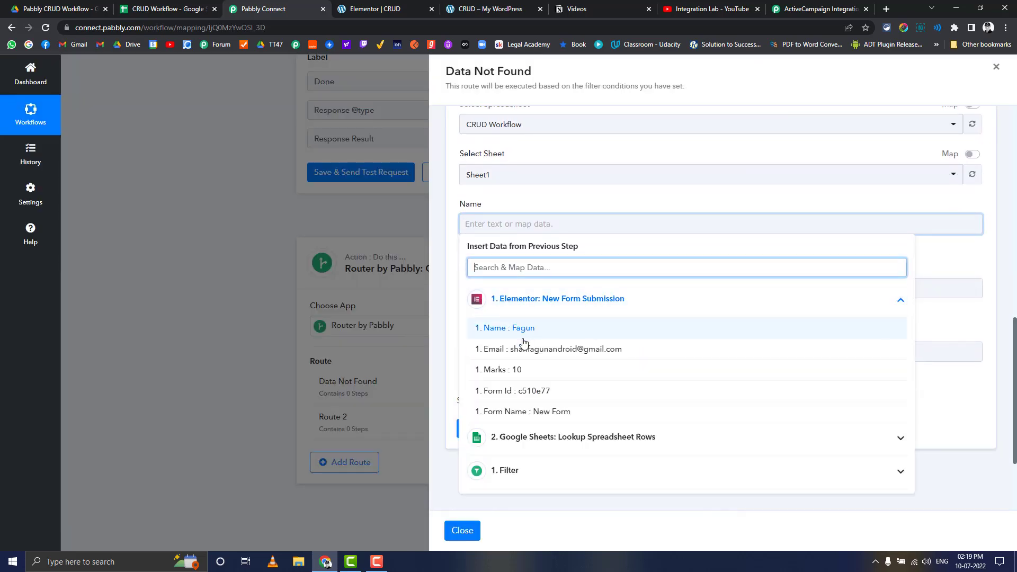
click(524, 329)
click(466, 294)
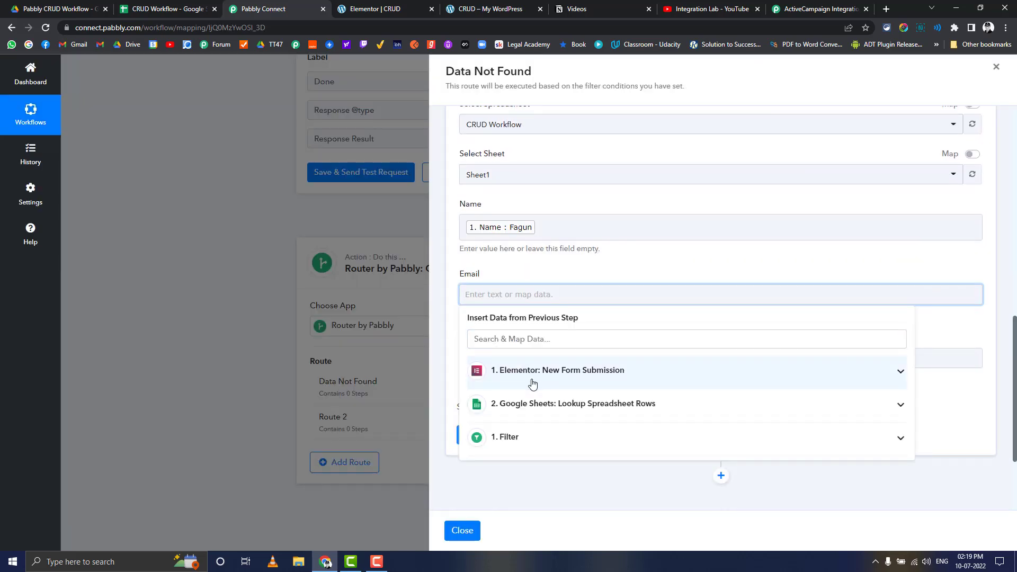
click(532, 369)
click(545, 421)
click(525, 365)
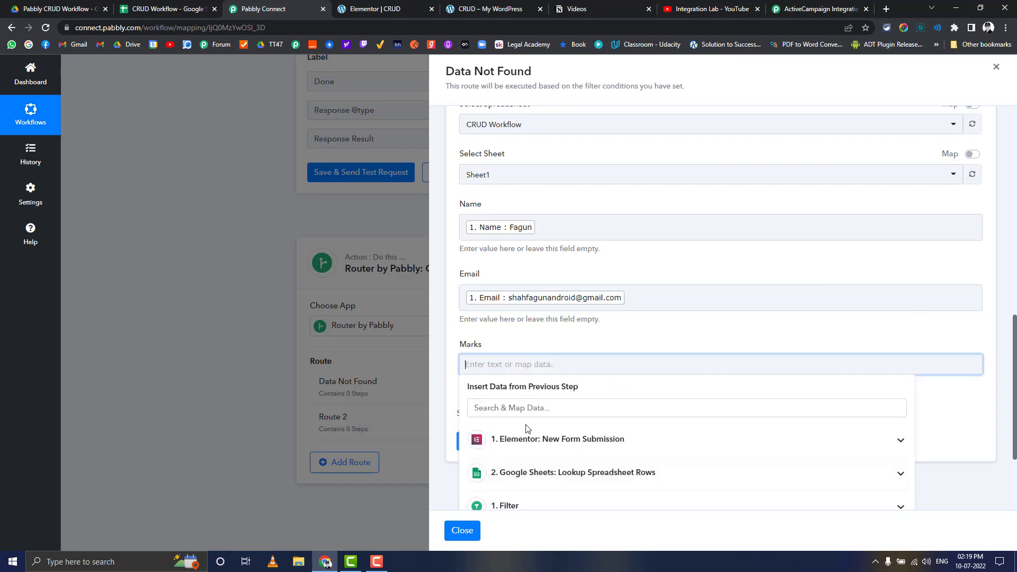
click(530, 438)
scroll(529, 403, down, 3)
click(528, 378)
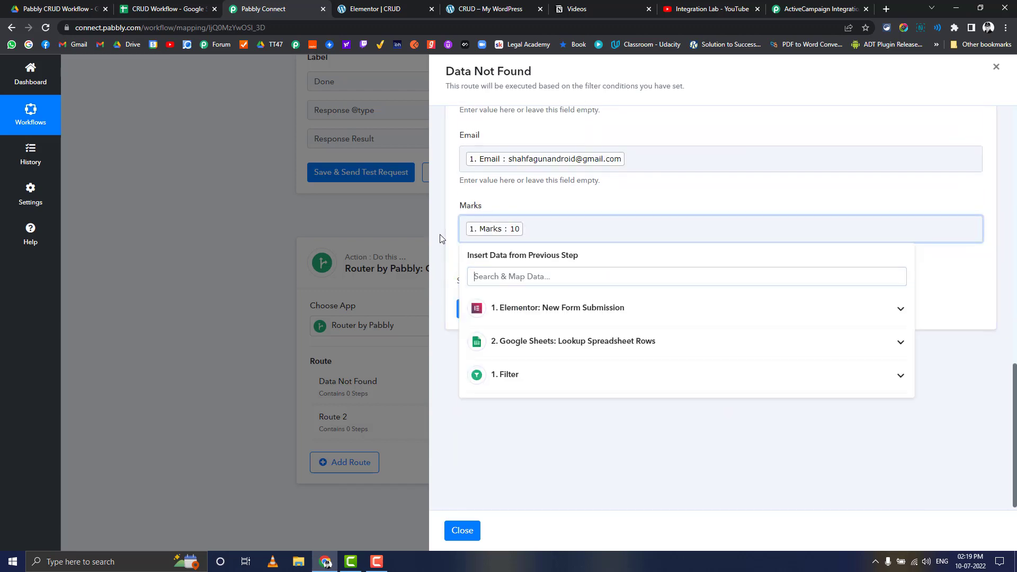
click(441, 239)
Test the action, confirm the entry landed in CRUD Workflow row 2, and close the route.
click(490, 313)
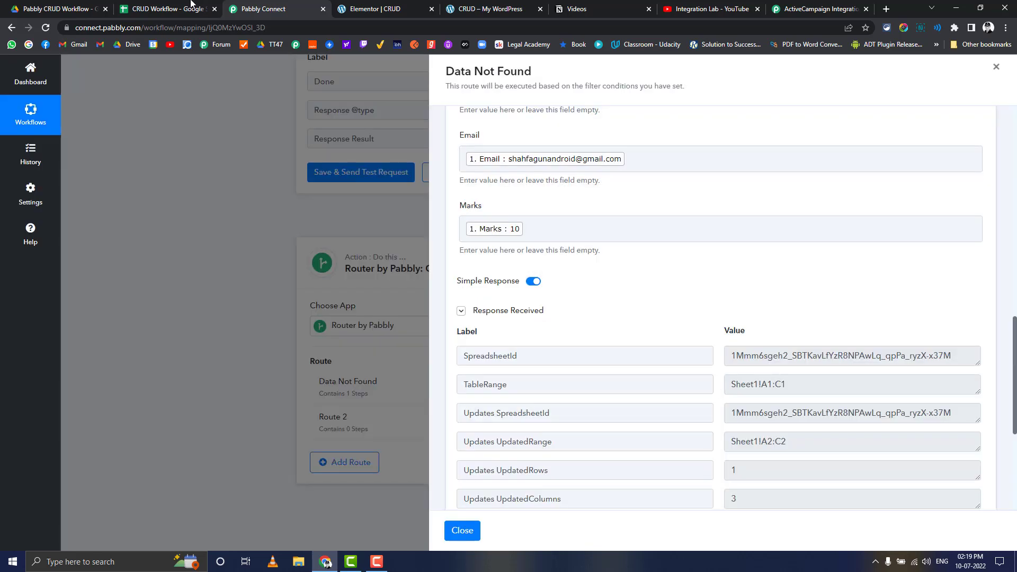
click(188, 8)
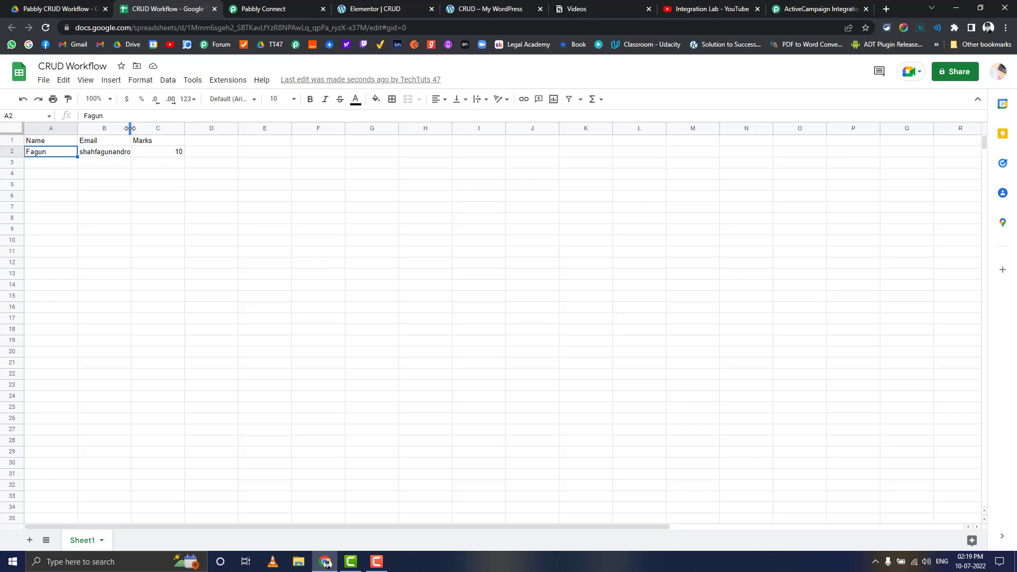
click(275, 9)
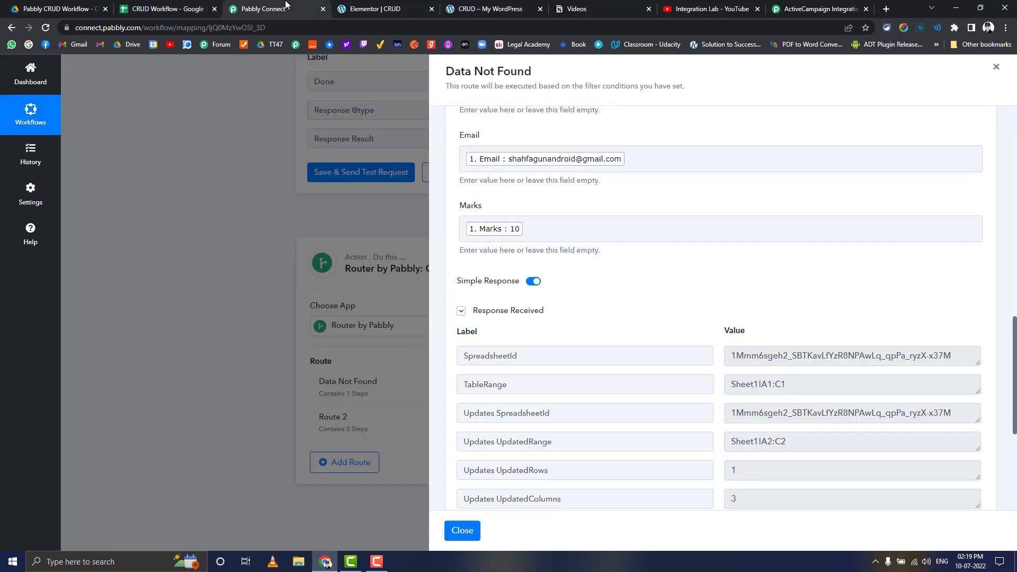
click(463, 531)
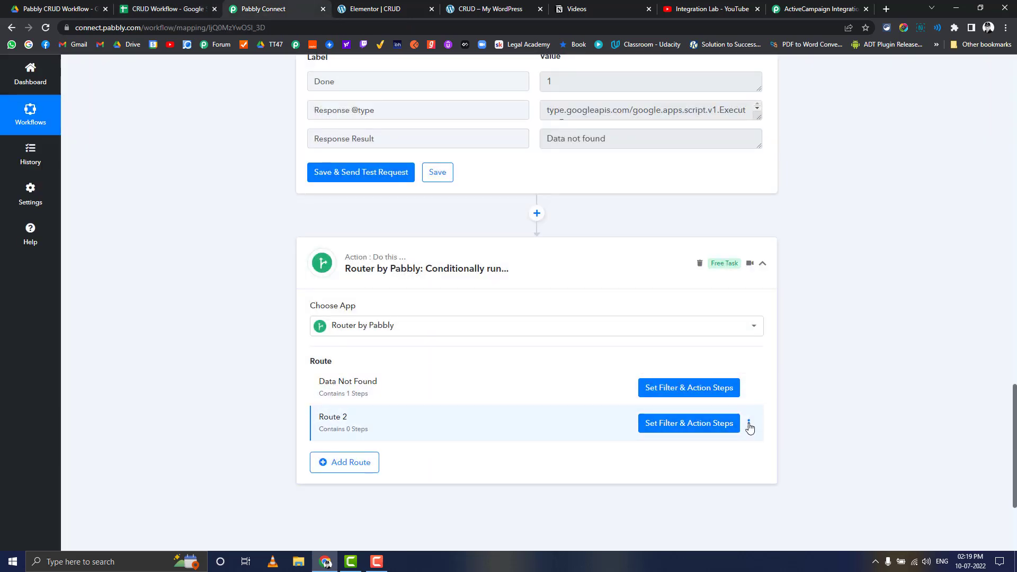
click(749, 426)
Delete the empty Route 2 and clone the Data Not Found route.
click(692, 471)
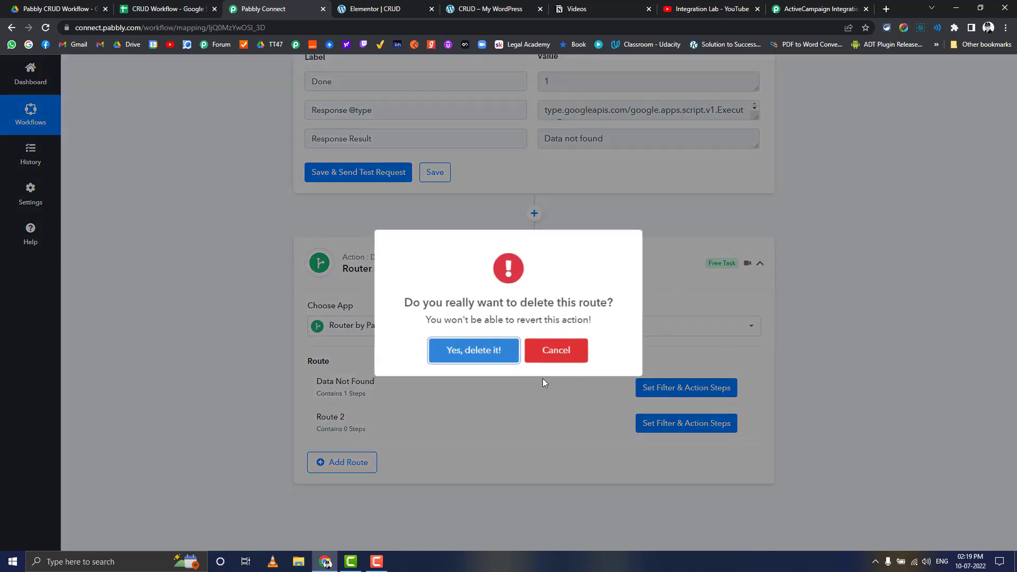
click(477, 352)
click(751, 392)
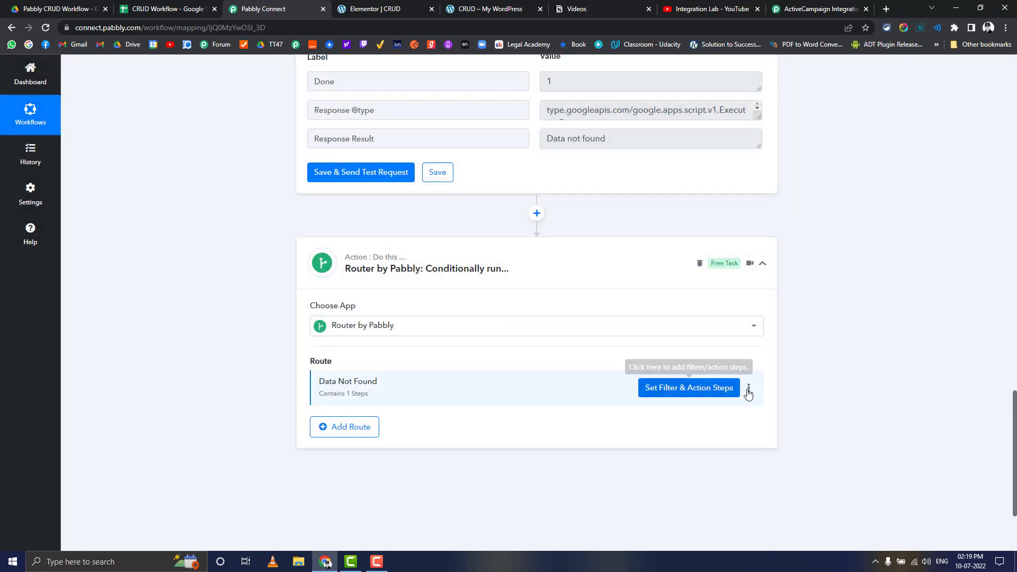
click(750, 392)
click(687, 419)
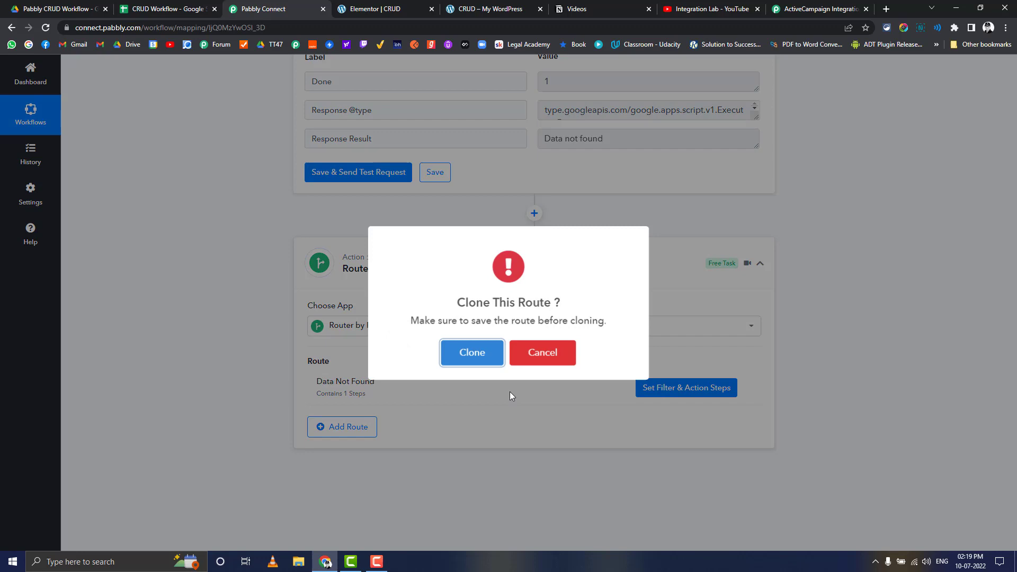
click(474, 353)
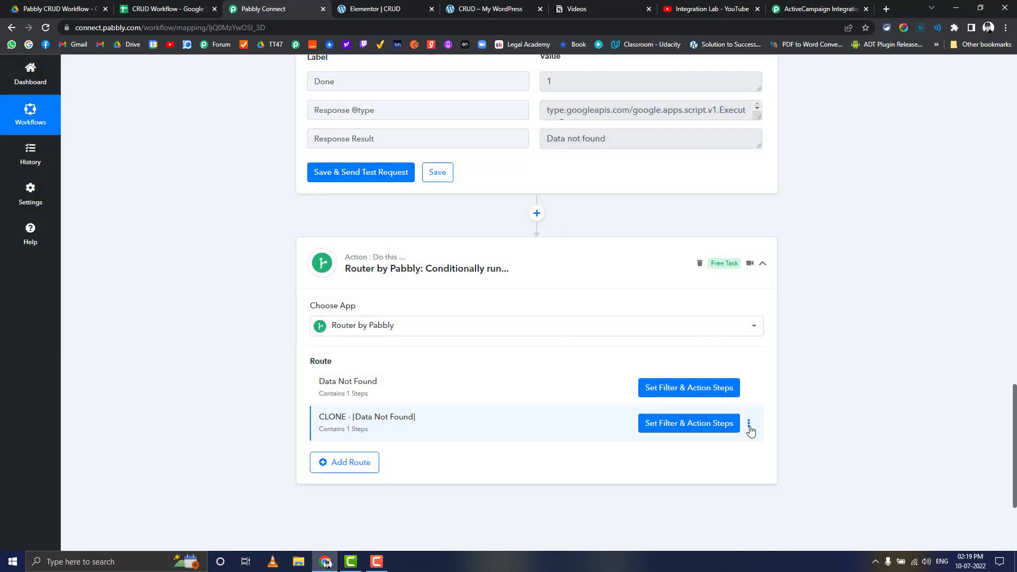
Rename the cloned route to 'Data Found'.
click(749, 427)
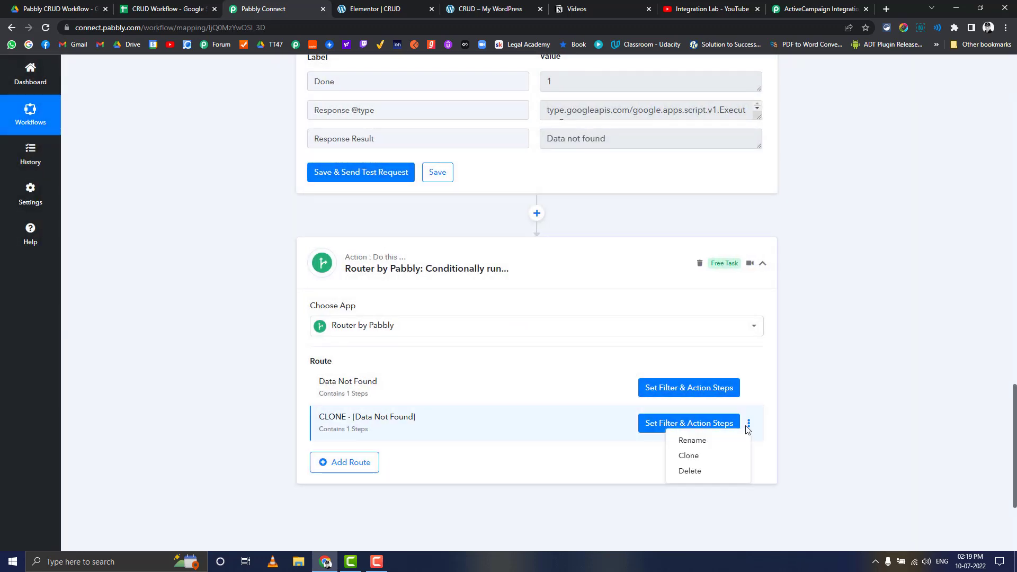
click(692, 441)
key(ctrl+a)
text(D)
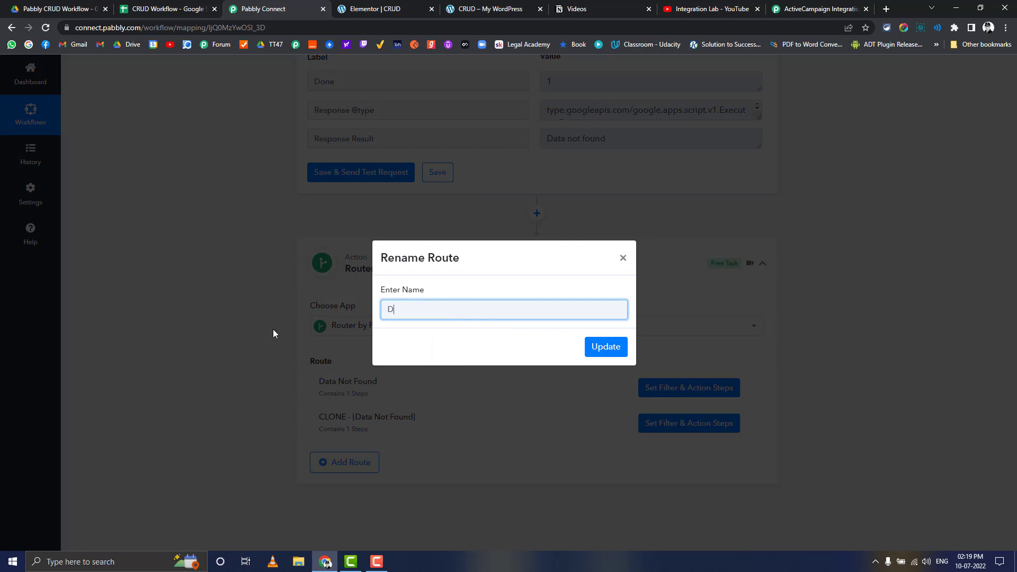
text(ata Found)
key(Return)
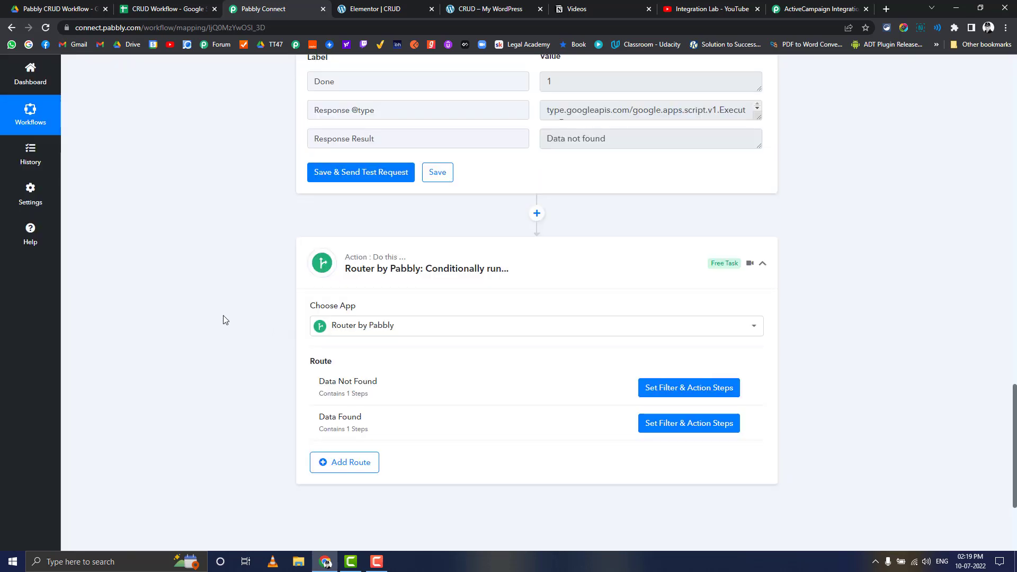
Re-run the Lookup Spreadsheet Rows test so it returns the matching row with Marks 10 and RowIndex 2.
scroll(223, 320, up, 2)
scroll(227, 318, up, 4)
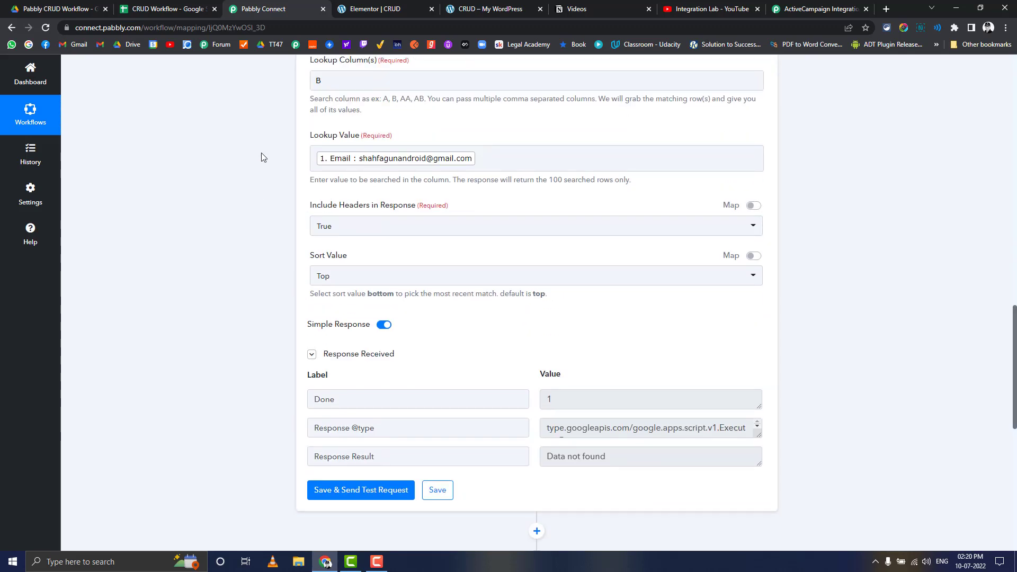
scroll(240, 283, down, 2)
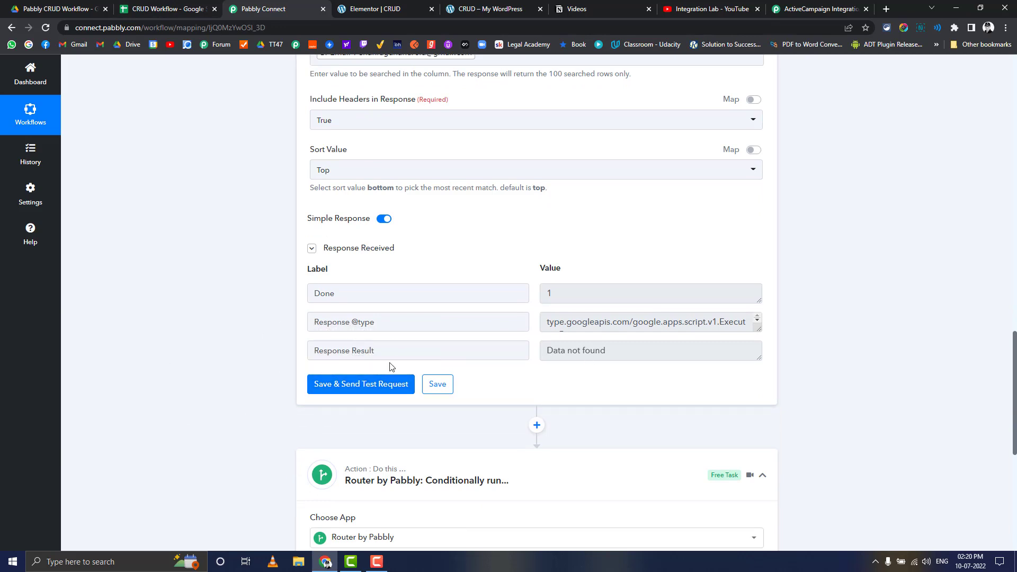
click(364, 384)
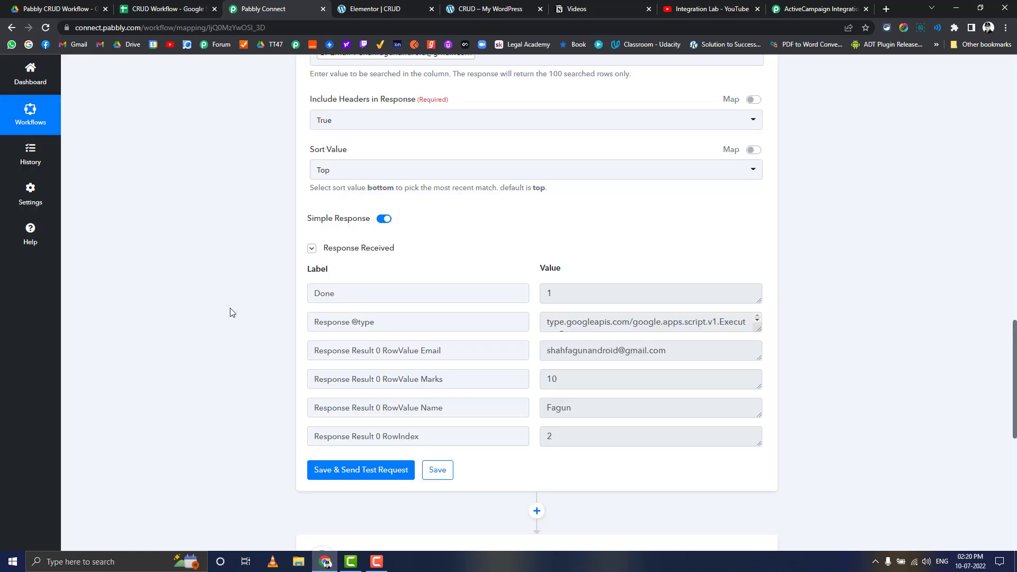
scroll(230, 313, down, 1)
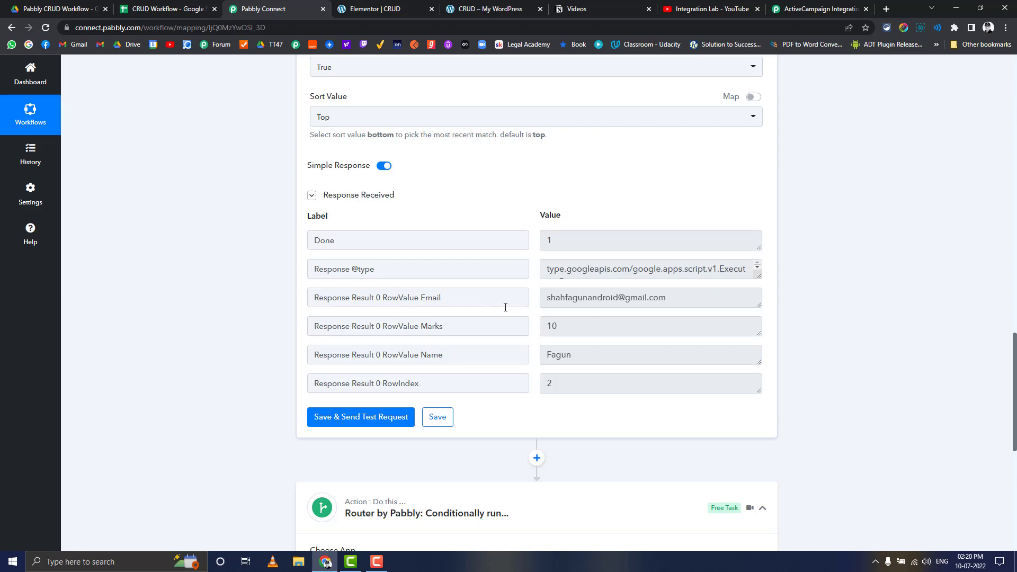
scroll(258, 312, down, 5)
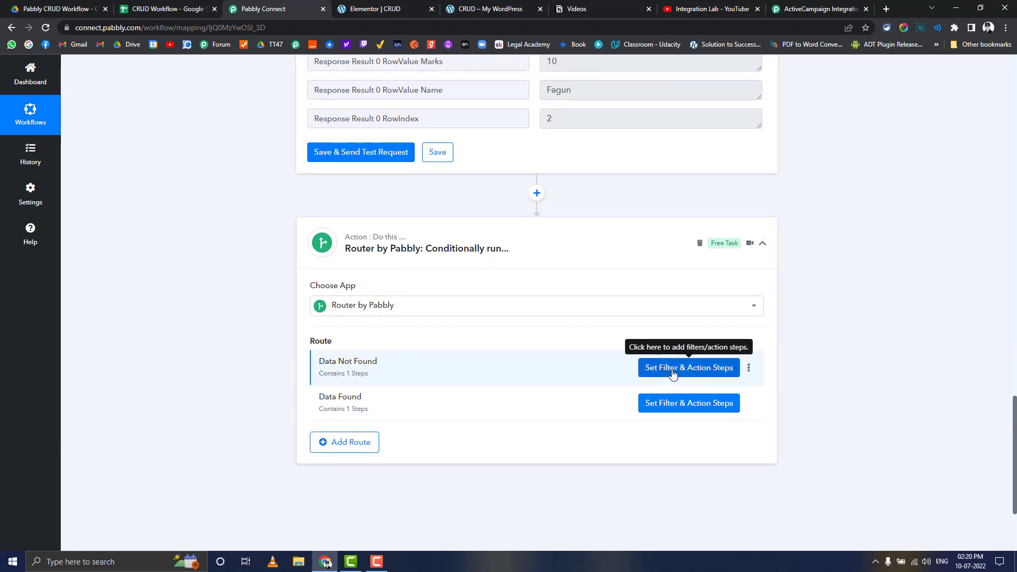
Filter Data Not Found on the lookup's RowIndex with 'Does not exist', test it, and close.
click(672, 371)
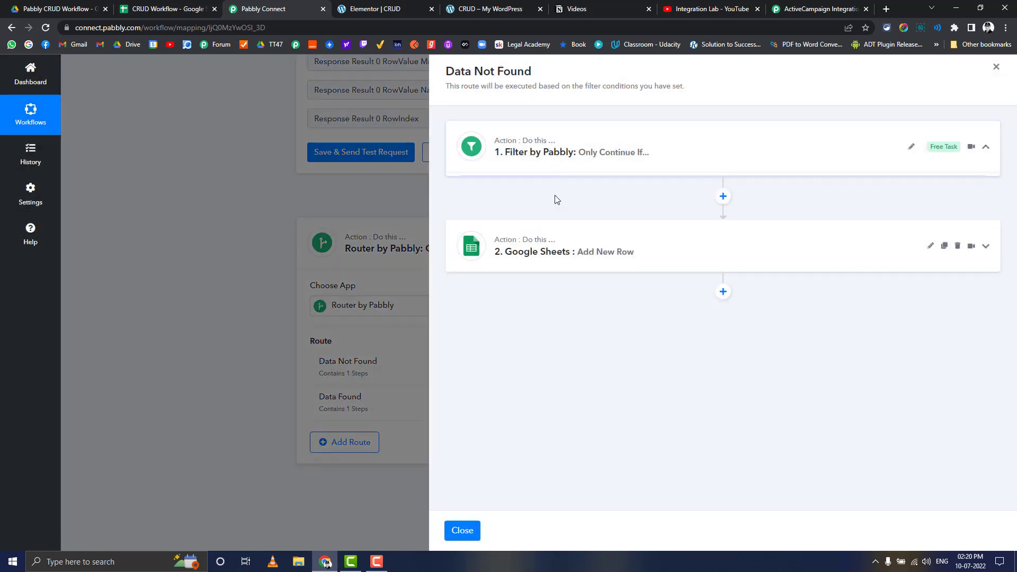
click(610, 144)
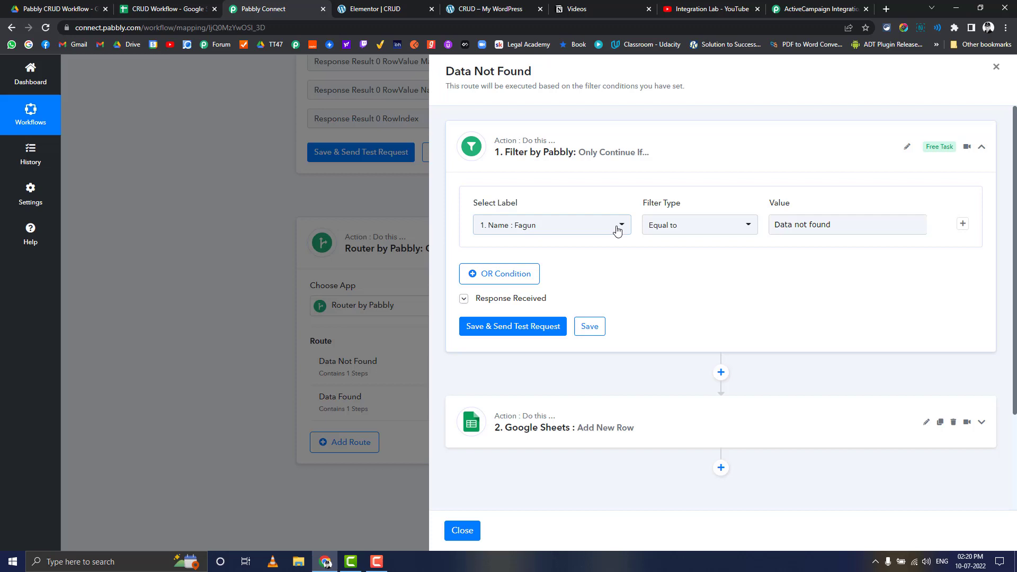
click(618, 230)
click(552, 312)
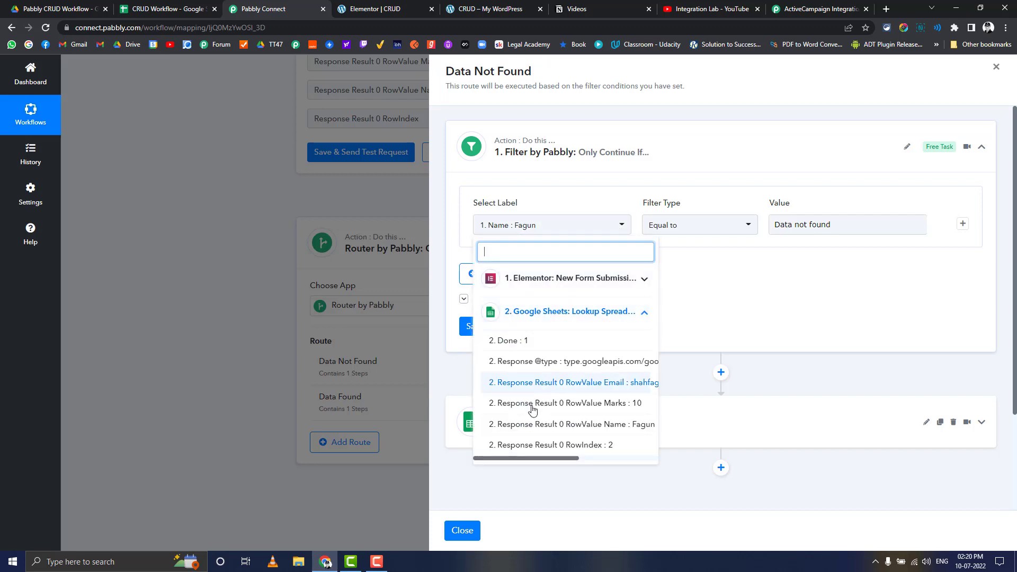
click(563, 446)
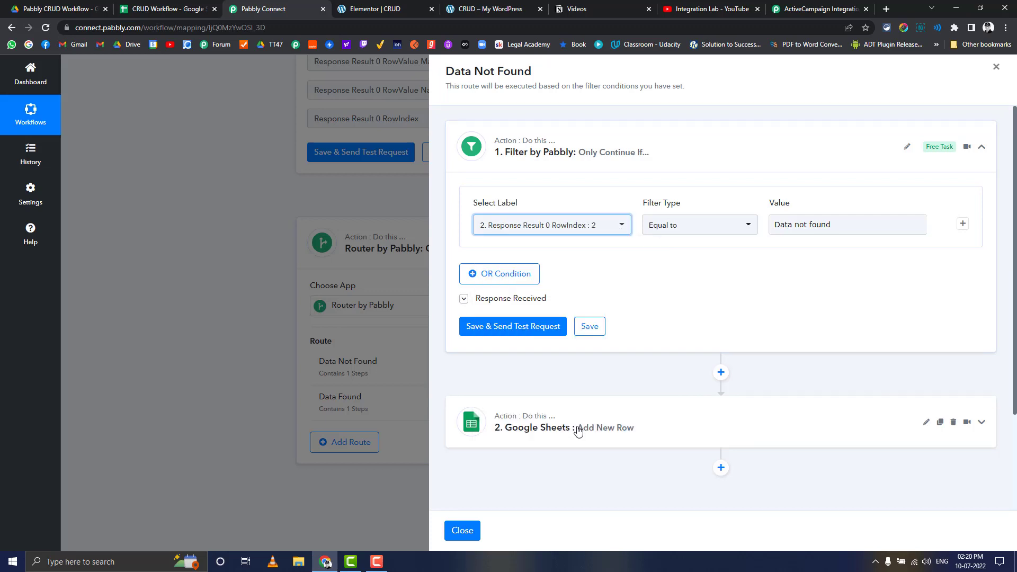
click(699, 232)
click(691, 224)
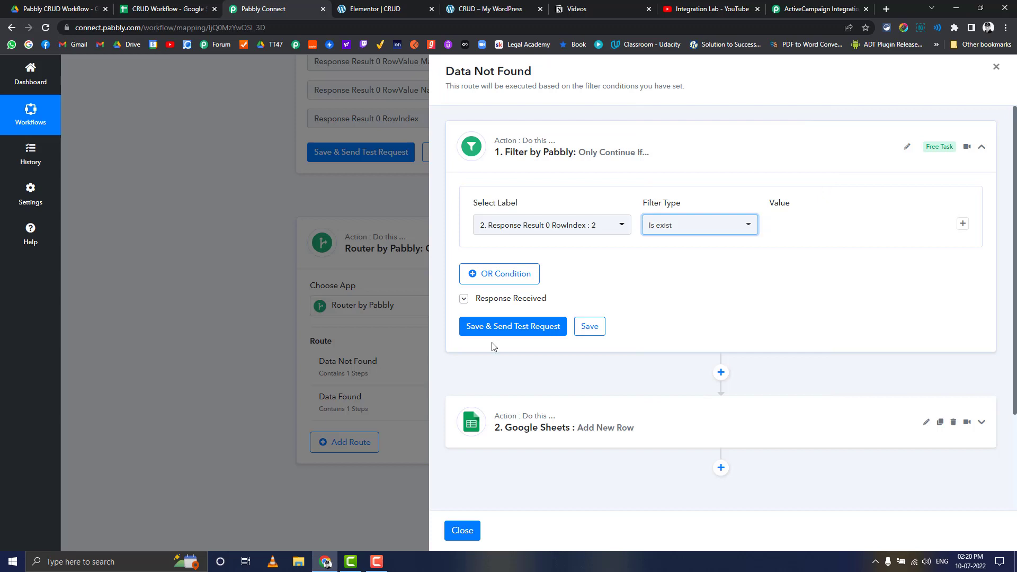
click(548, 332)
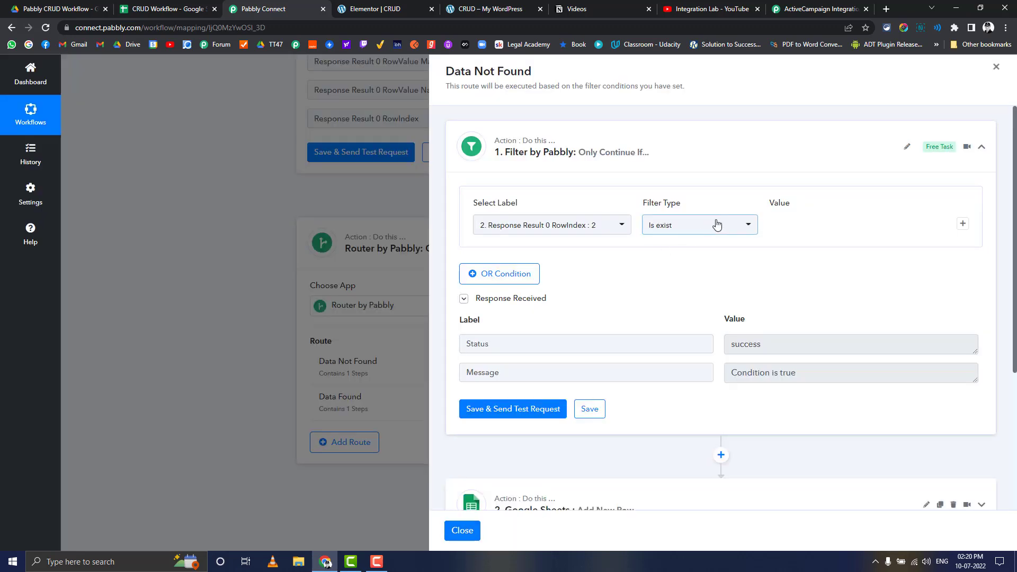
click(716, 224)
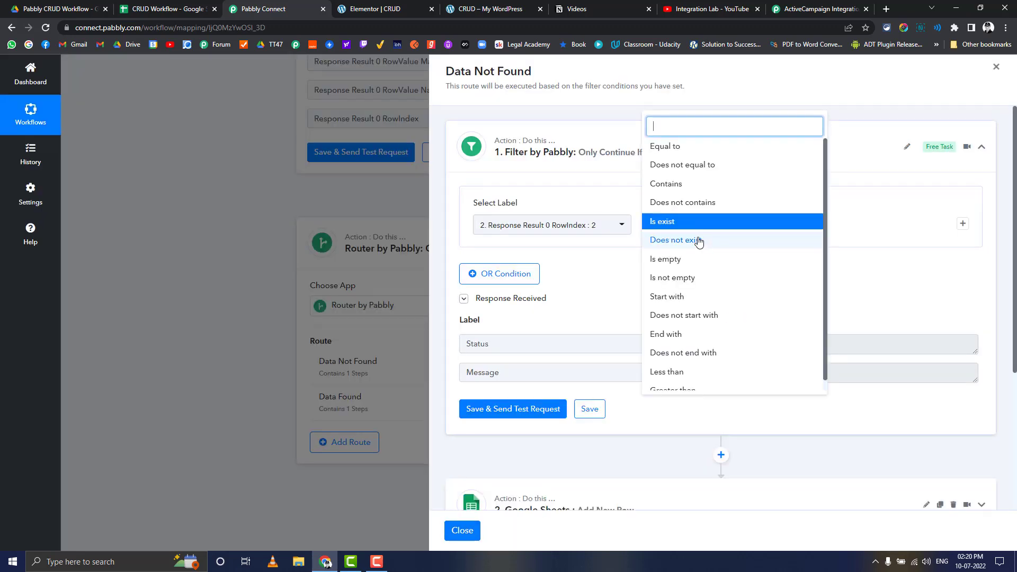
click(696, 241)
click(547, 420)
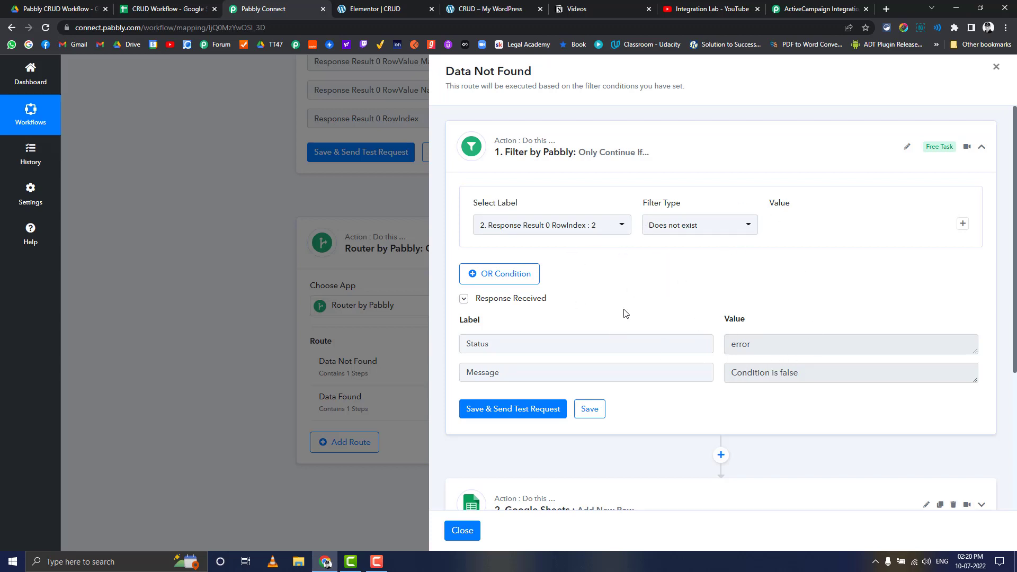
click(468, 538)
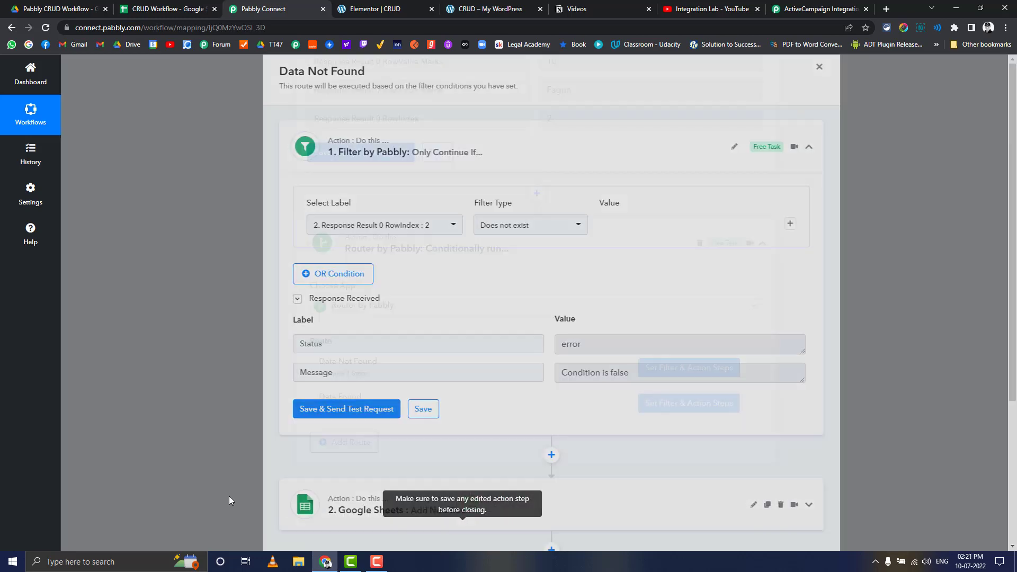
Filter Data Found on the lookup's RowIndex with 'Is exist' and test it as true.
click(670, 409)
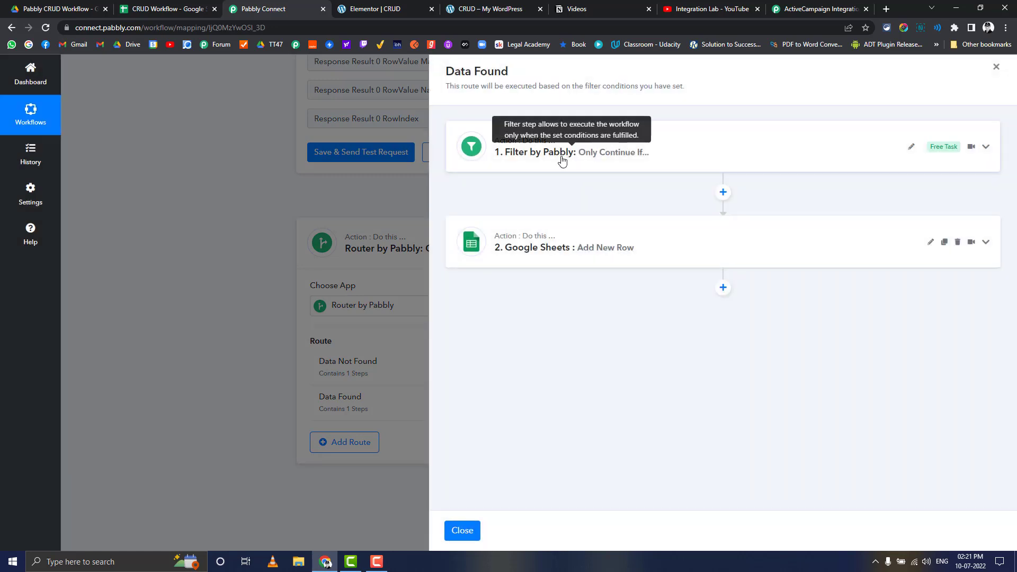
click(562, 161)
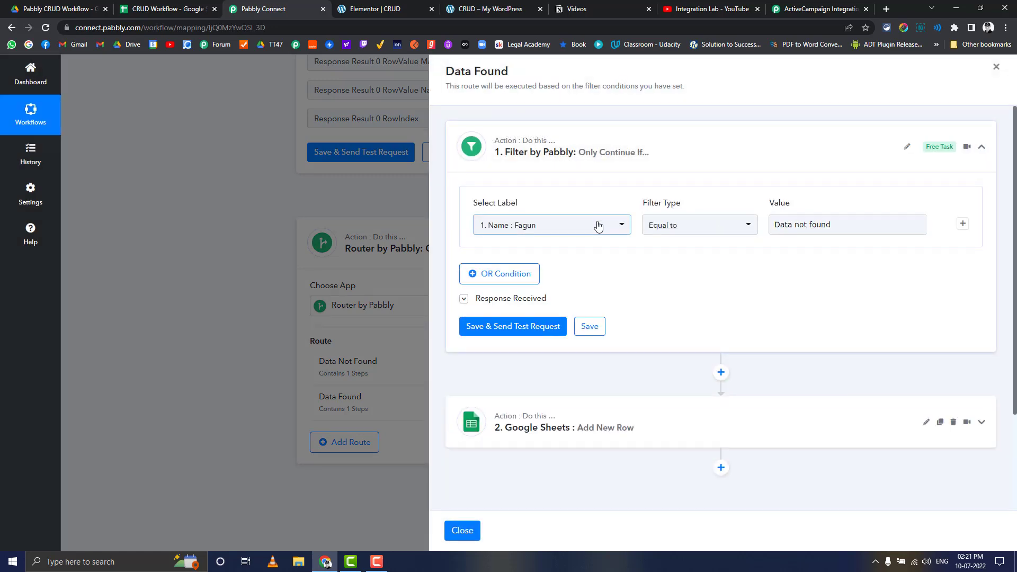
click(598, 227)
click(575, 317)
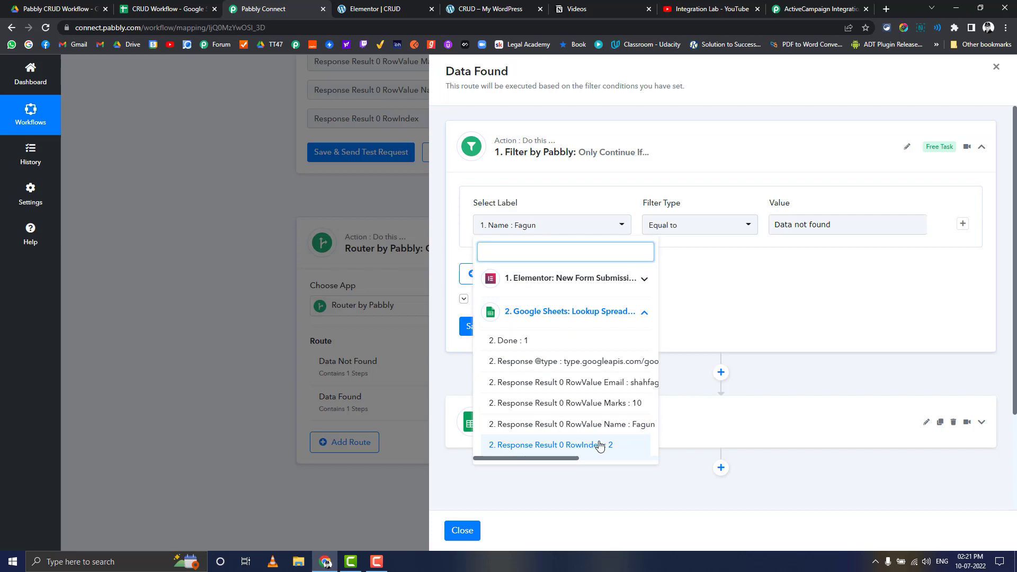
click(599, 445)
click(717, 222)
click(682, 223)
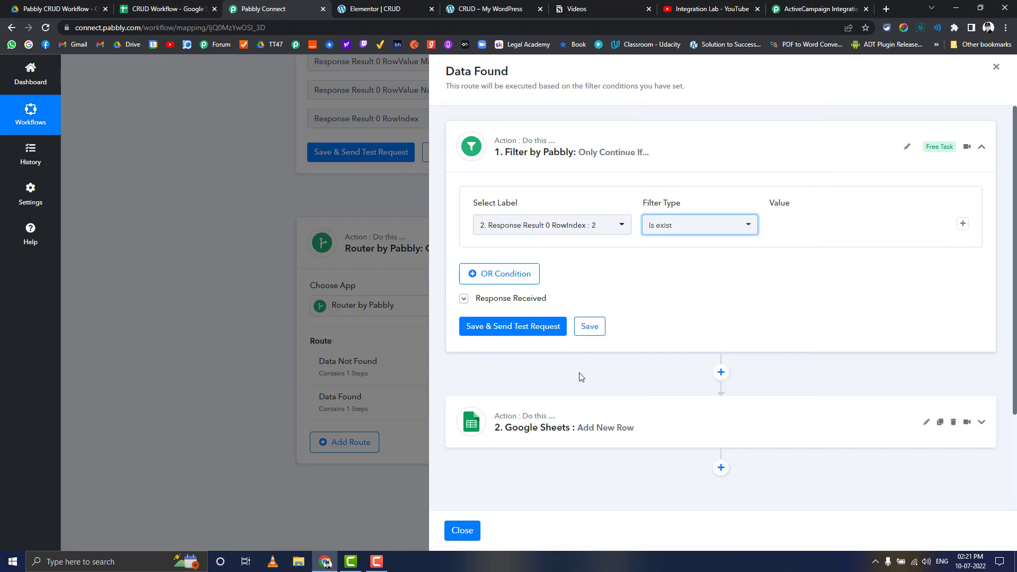
click(529, 327)
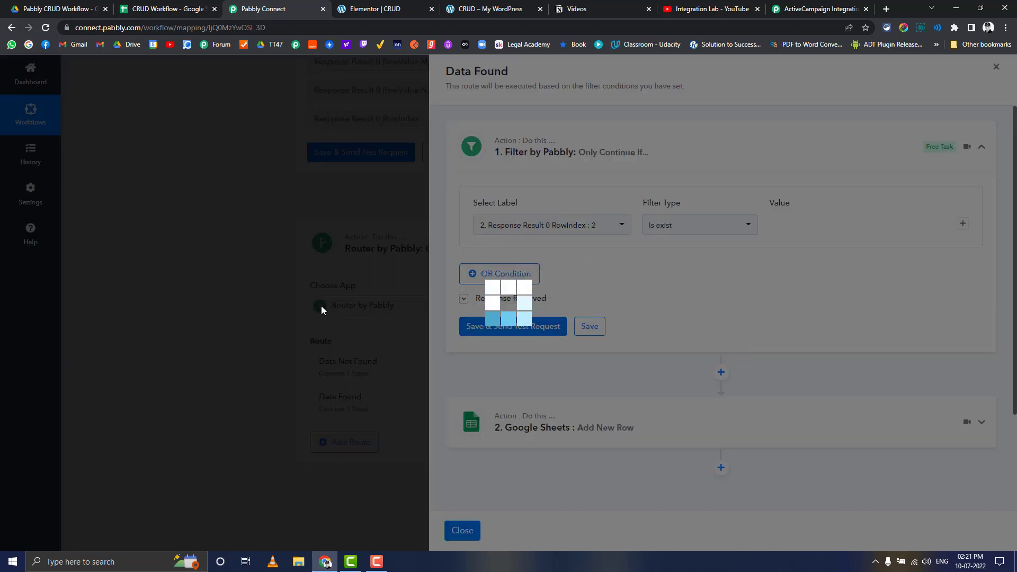
scroll(622, 317, down, 4)
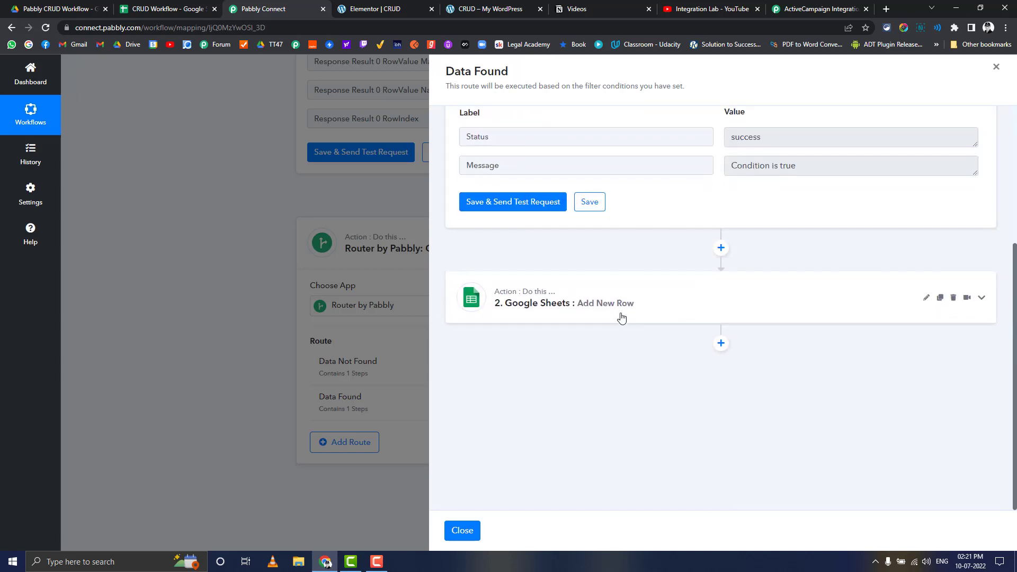
Switch the cloned Google Sheets step to 'Update Row' with the existing connection.
click(622, 317)
click(517, 407)
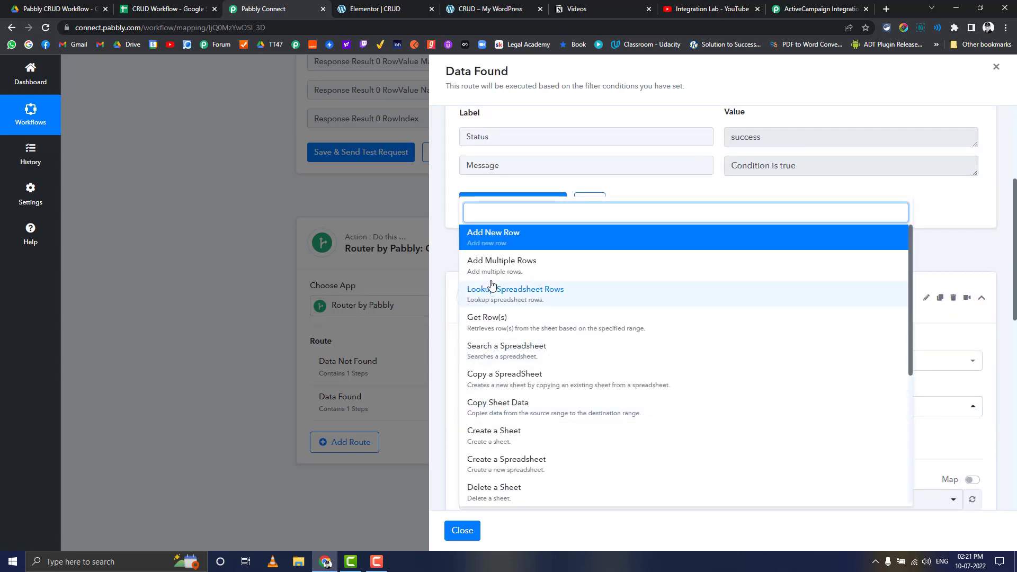
text(up)
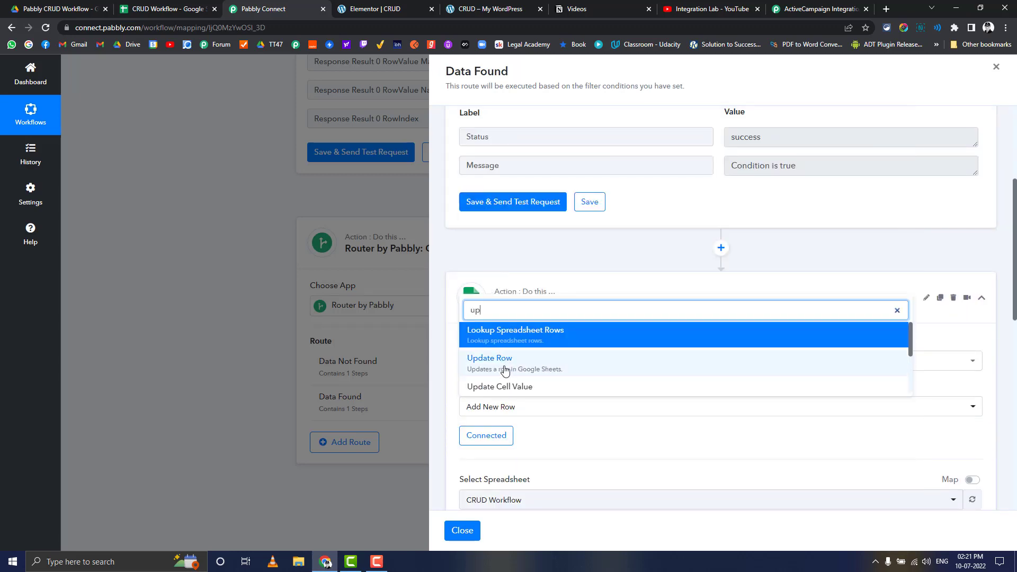
click(502, 356)
click(466, 435)
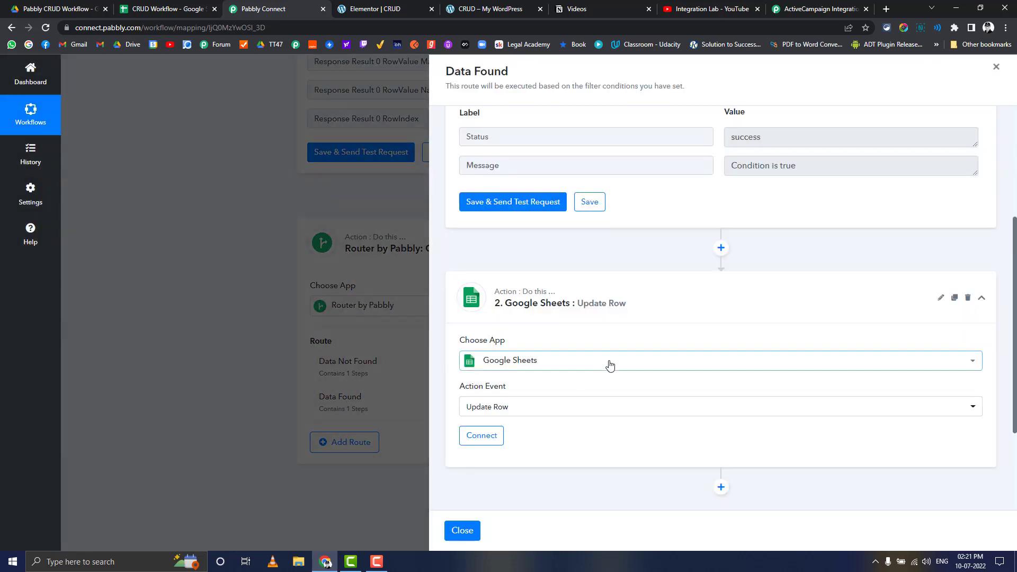
click(518, 532)
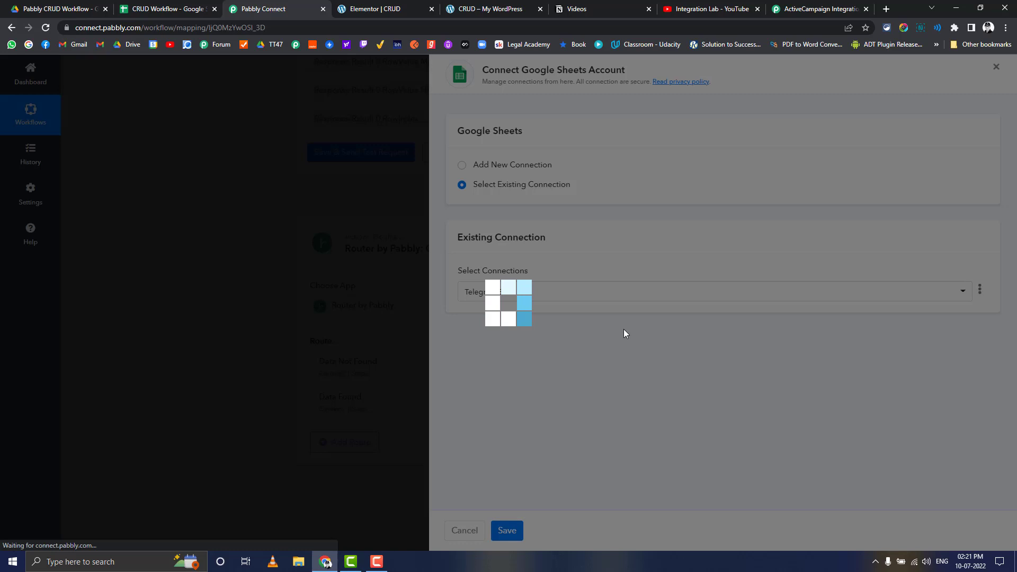
Map the lookup step's RowIndex into the Row Index field.
scroll(585, 327, down, 5)
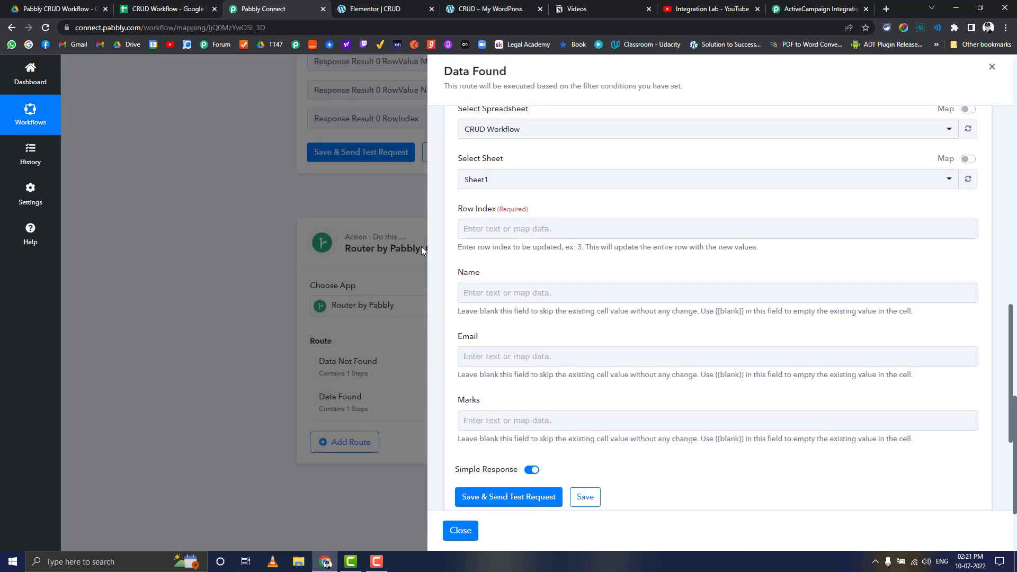
click(478, 232)
scroll(518, 290, down, 1)
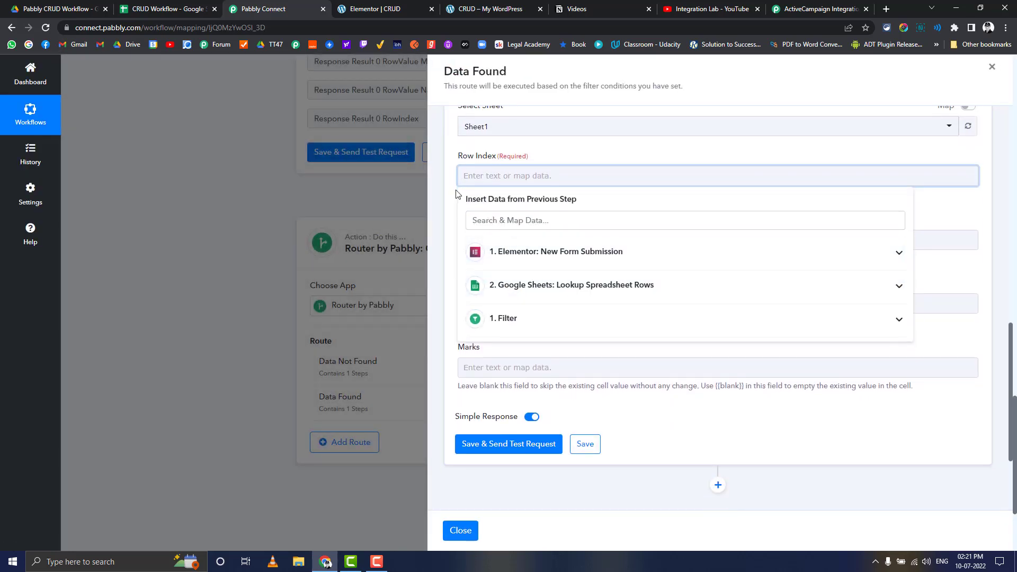
scroll(538, 311, down, 2)
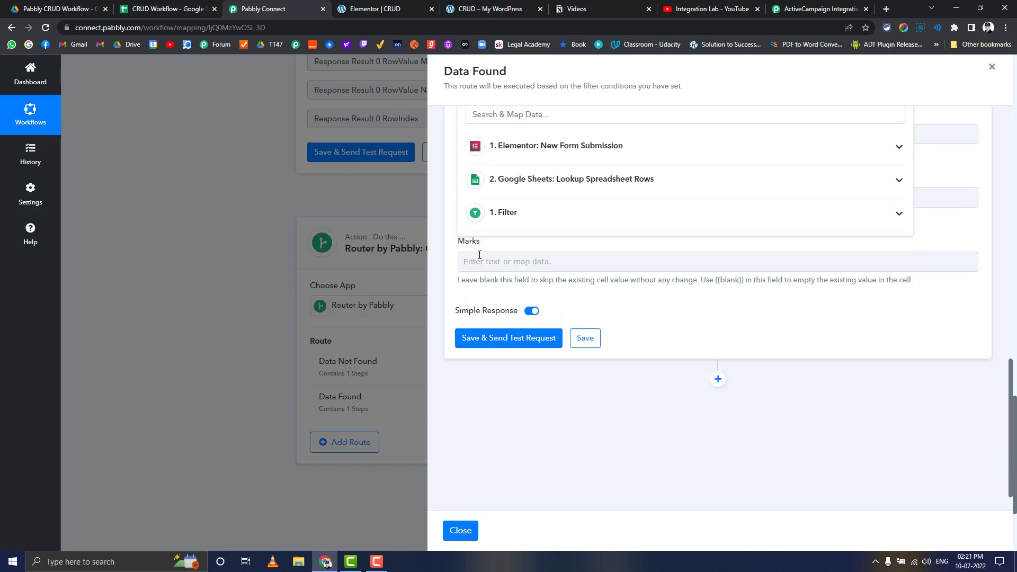
click(526, 182)
click(545, 313)
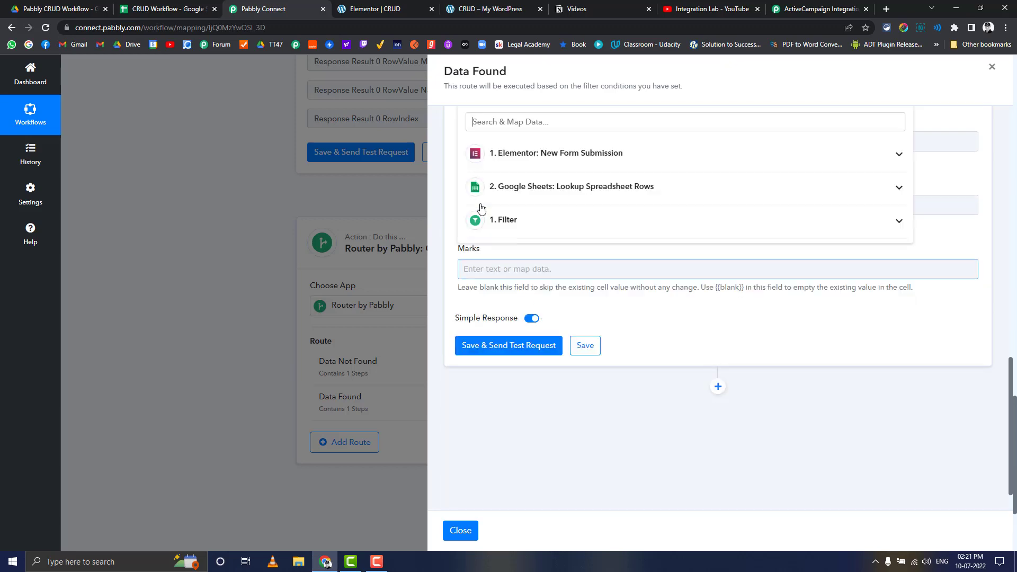
click(445, 211)
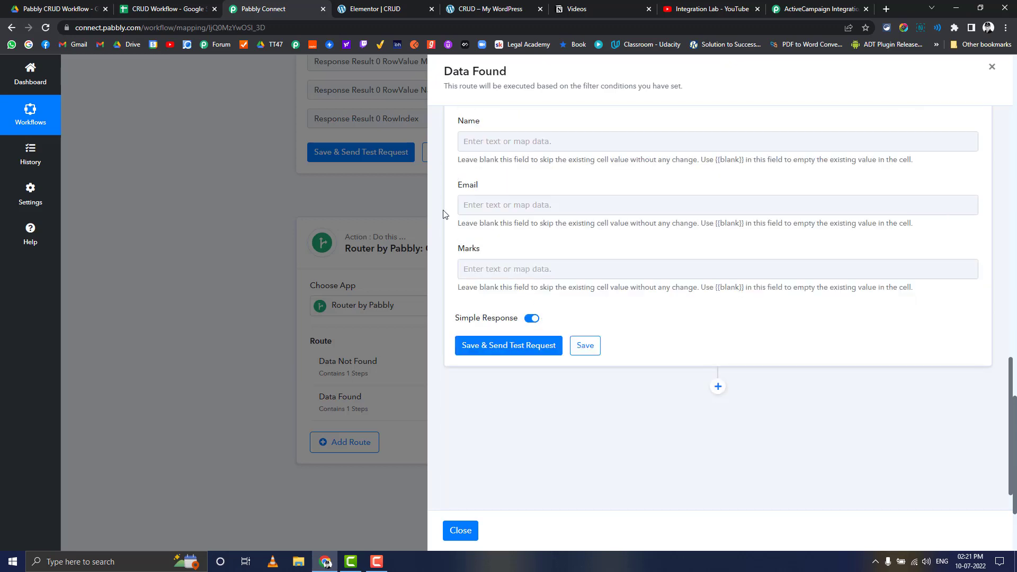
scroll(442, 233, up, 2)
Map the form's Name, Email and Marks, send a test update, and close the route.
click(497, 247)
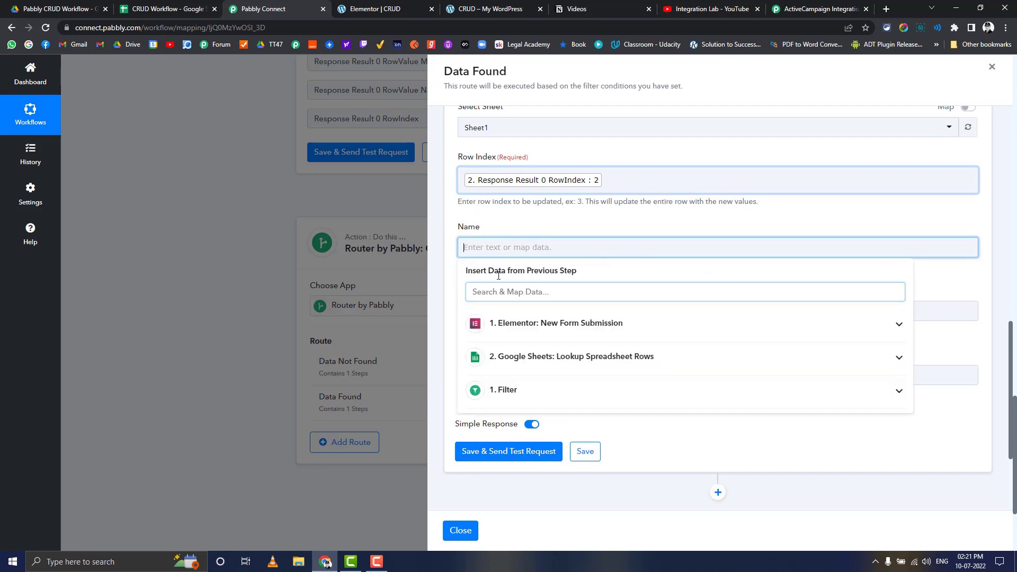
click(525, 326)
click(531, 353)
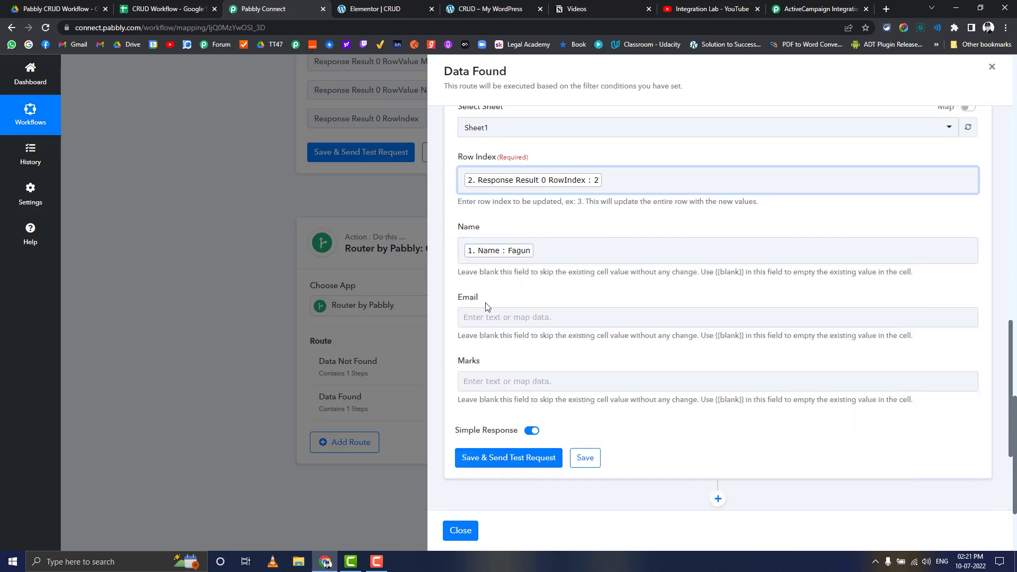
click(496, 319)
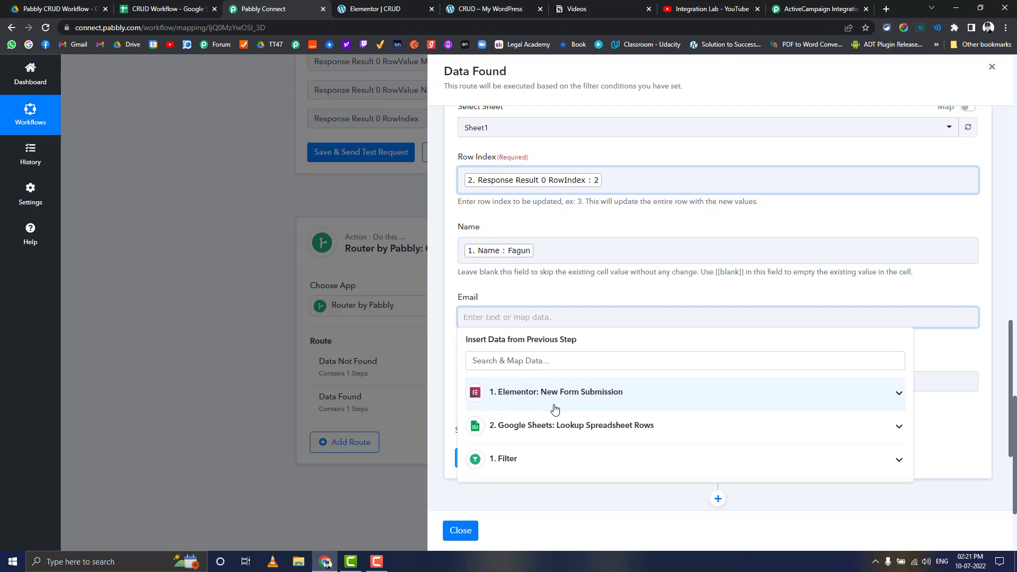
click(556, 398)
click(562, 441)
scroll(466, 296, down, 2)
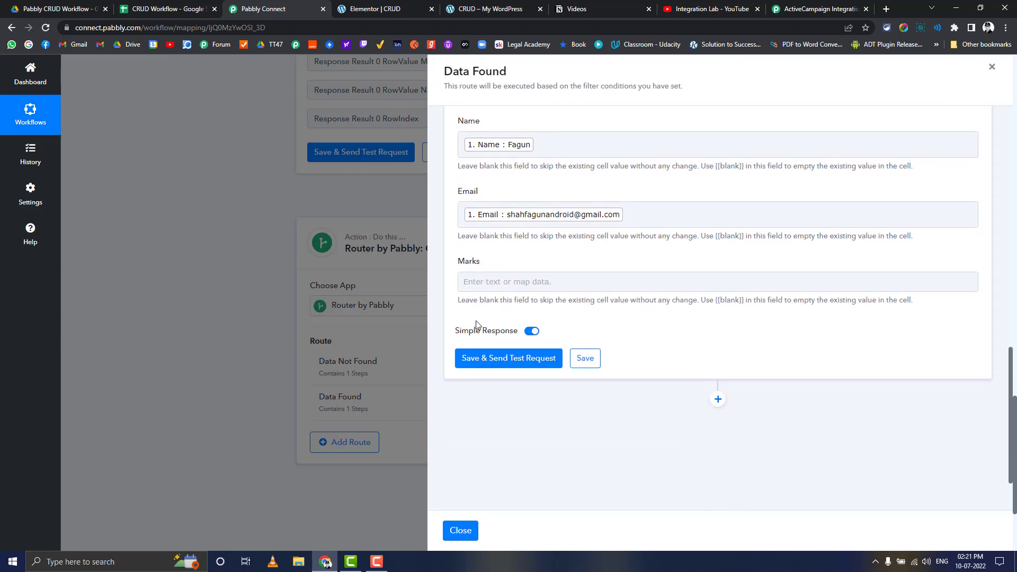
click(491, 283)
click(530, 358)
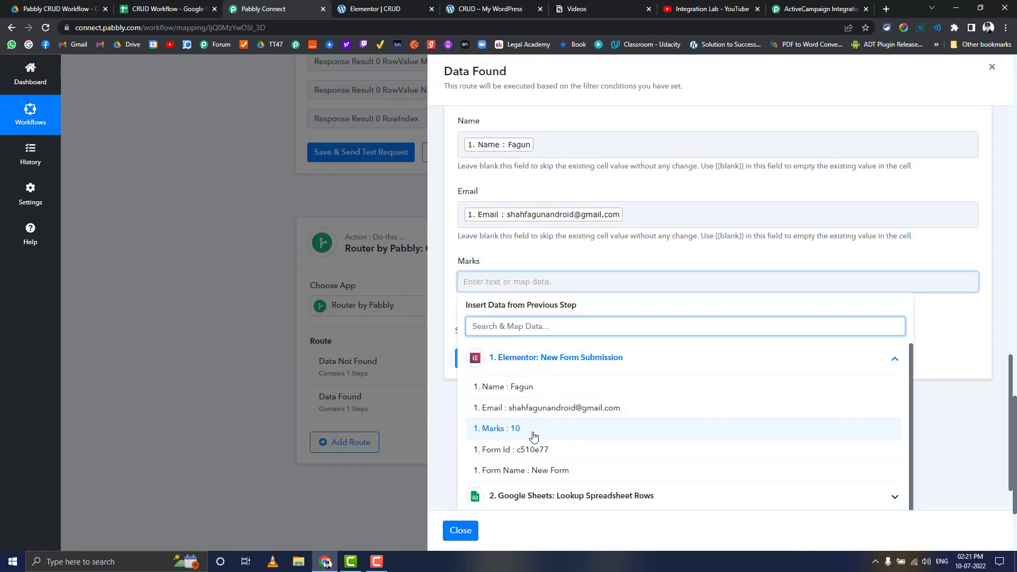
click(545, 427)
click(476, 365)
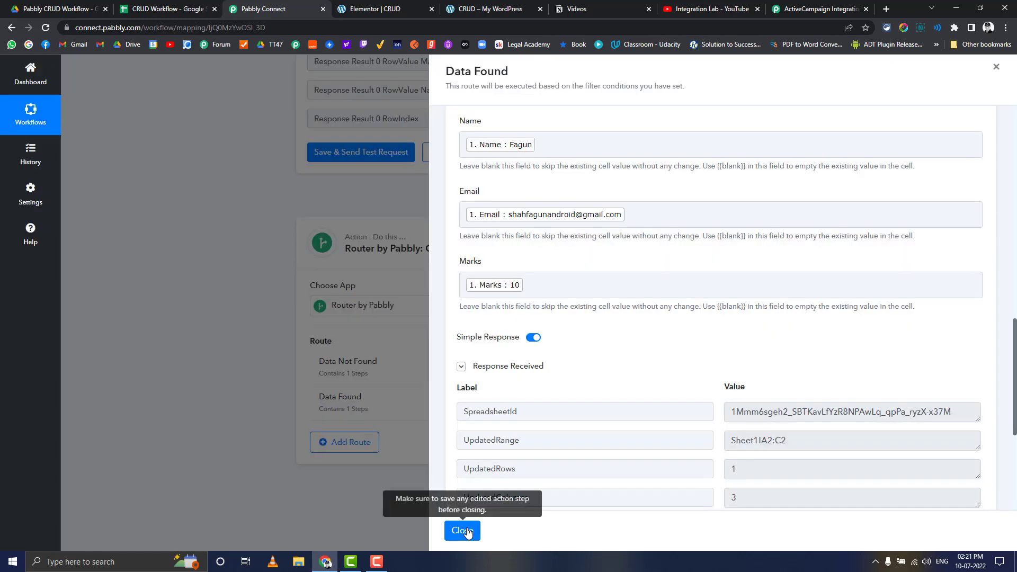
click(462, 531)
scroll(246, 379, up, 6)
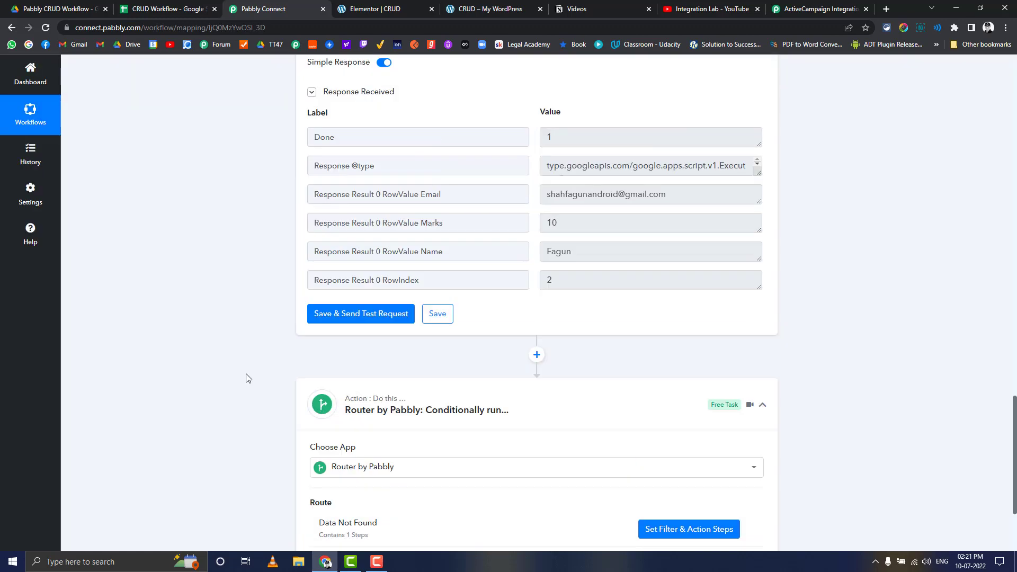
scroll(233, 383, down, 5)
scroll(254, 361, up, 4)
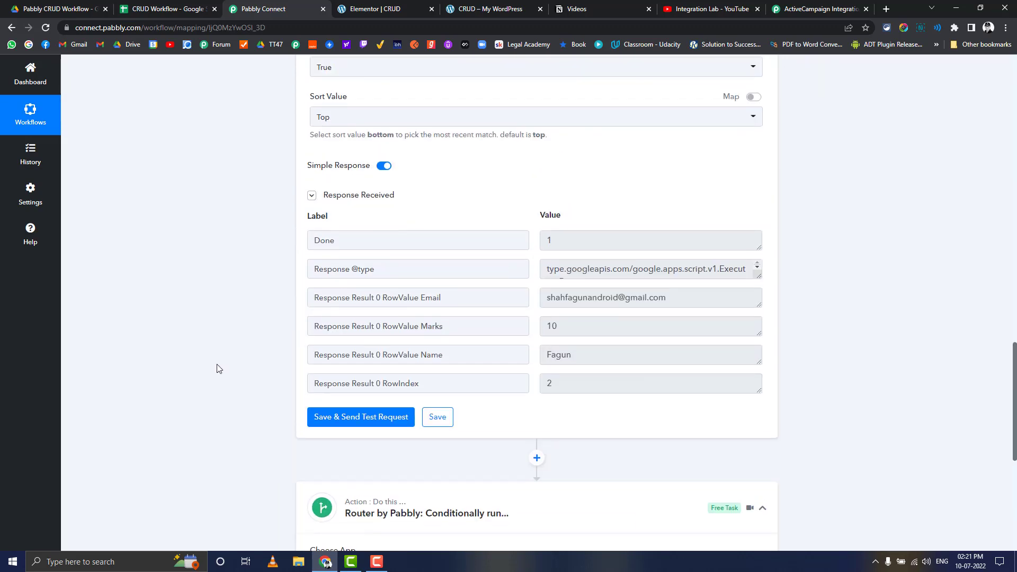
scroll(388, 397, down, 3)
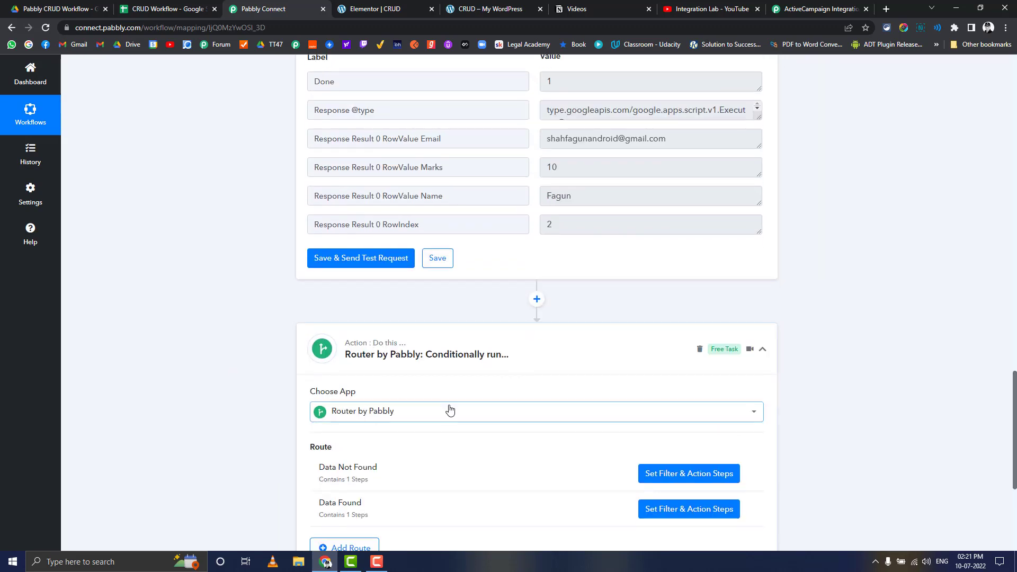
drag(572, 228, 529, 222)
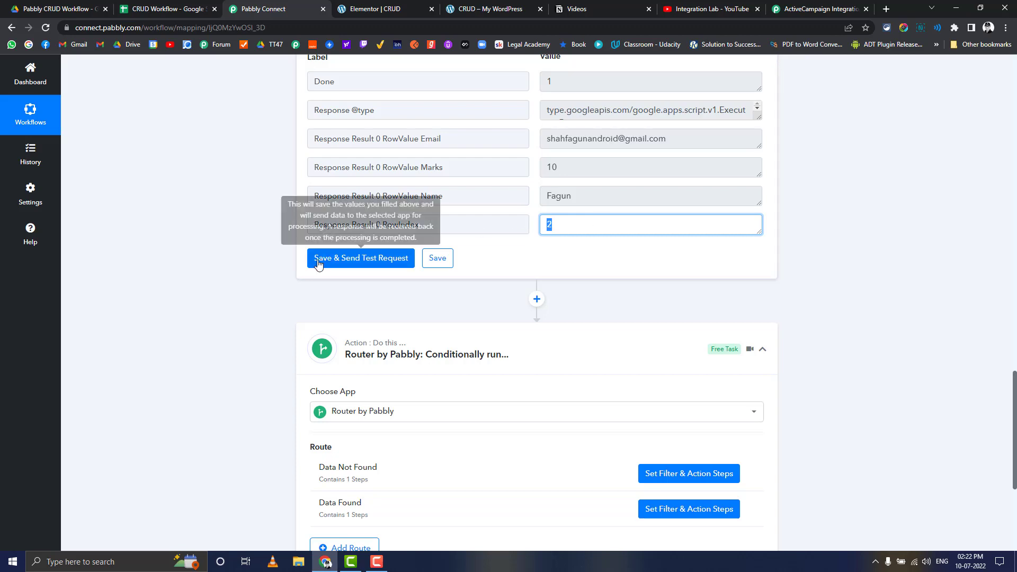
scroll(220, 306, down, 1)
scroll(220, 306, down, 1)
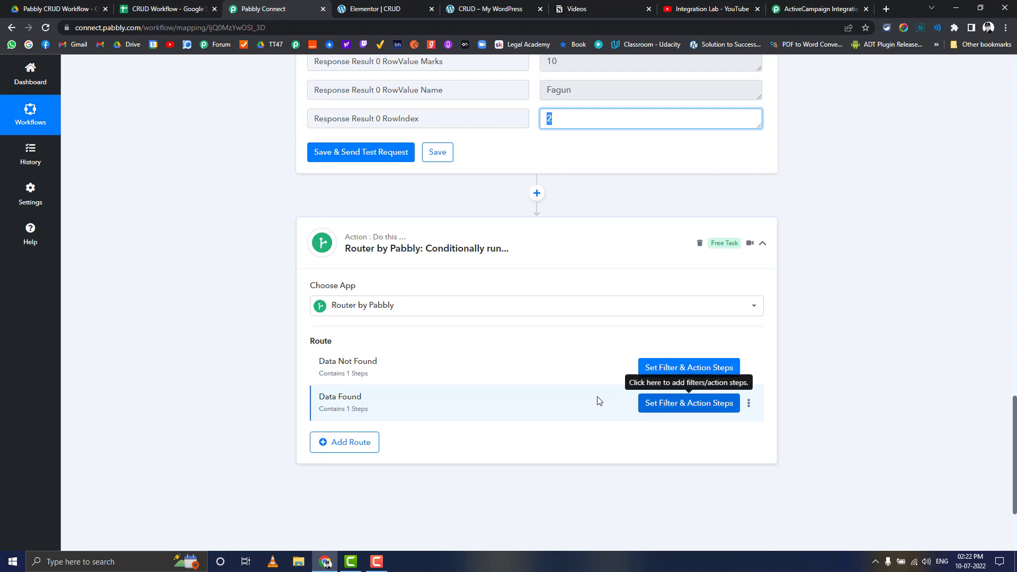
Submit the Crud Form with an autofilled name, a tweaked email and Marks 25, then view the sheet.
click(384, 6)
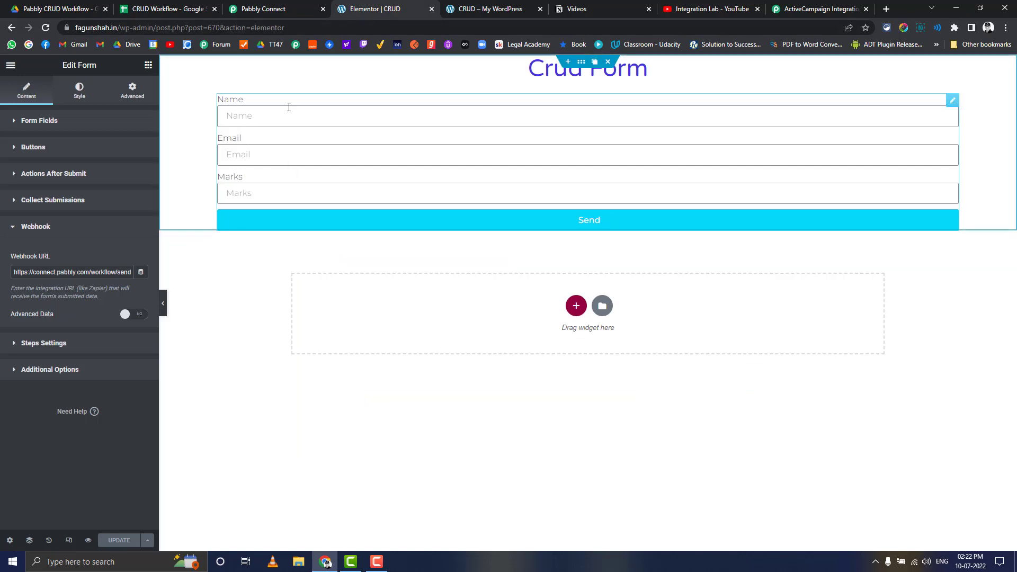
click(532, 6)
click(156, 135)
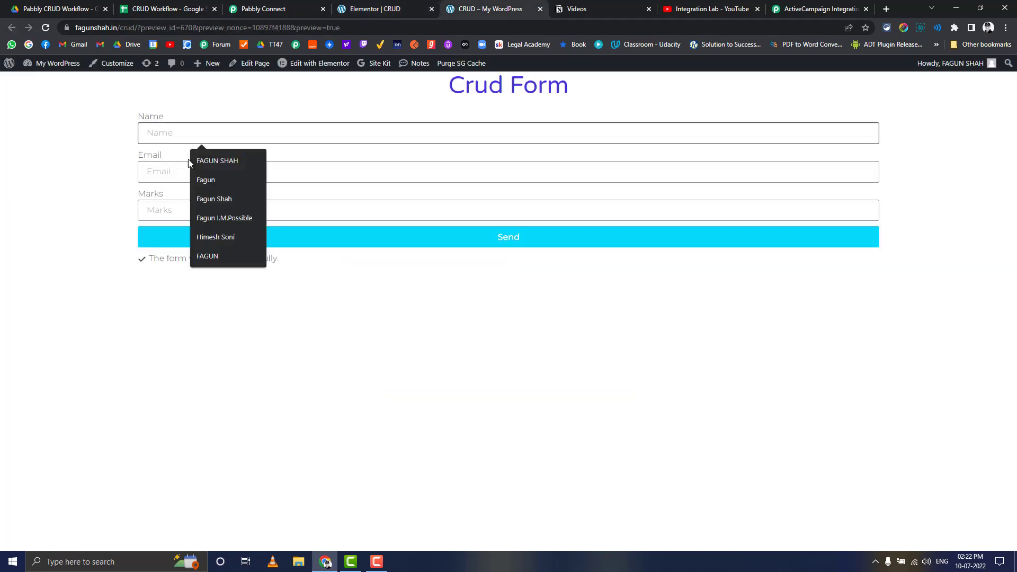
click(209, 237)
click(183, 175)
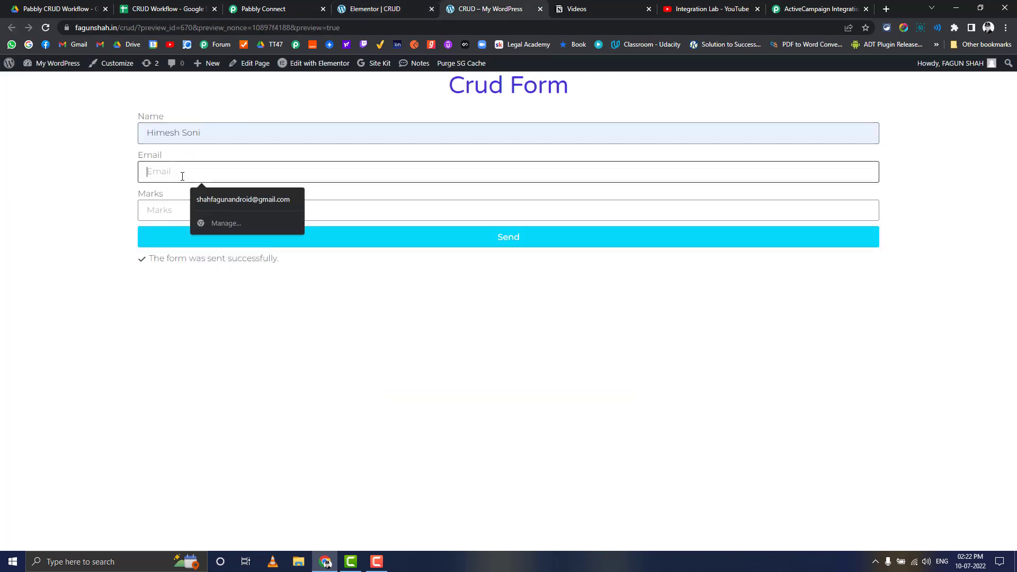
click(215, 196)
click(226, 174)
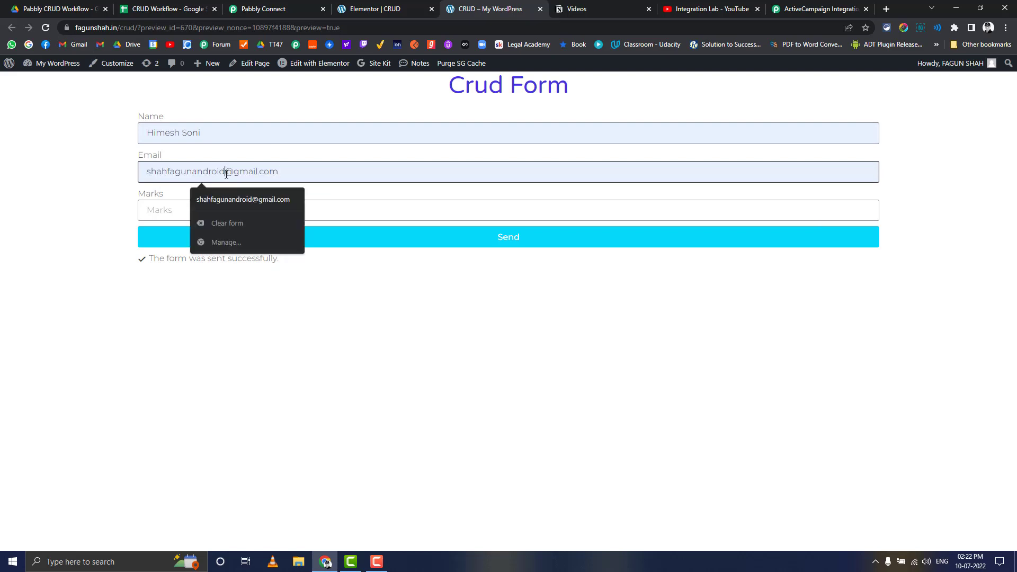
text(1)
click(192, 217)
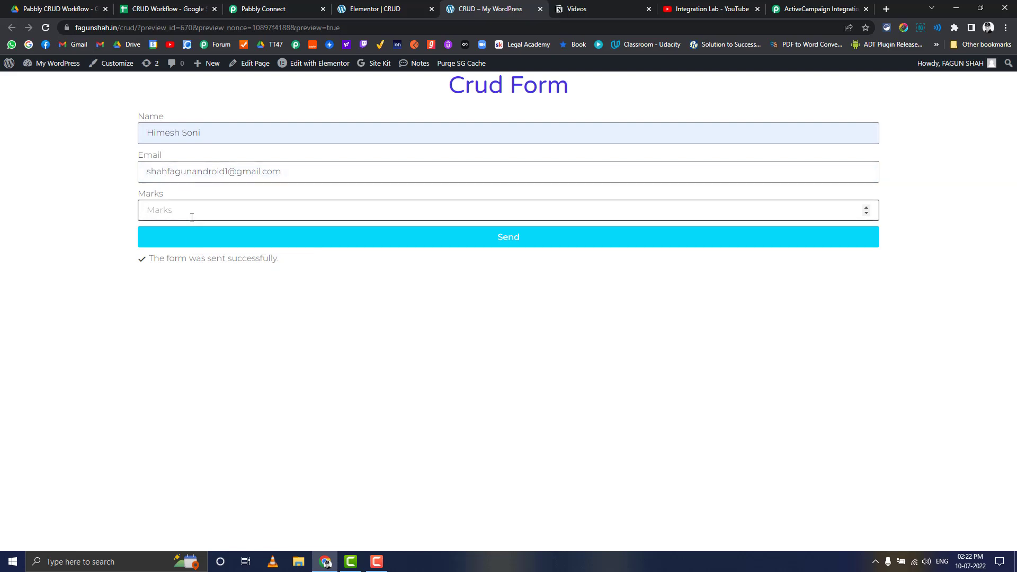
click(313, 243)
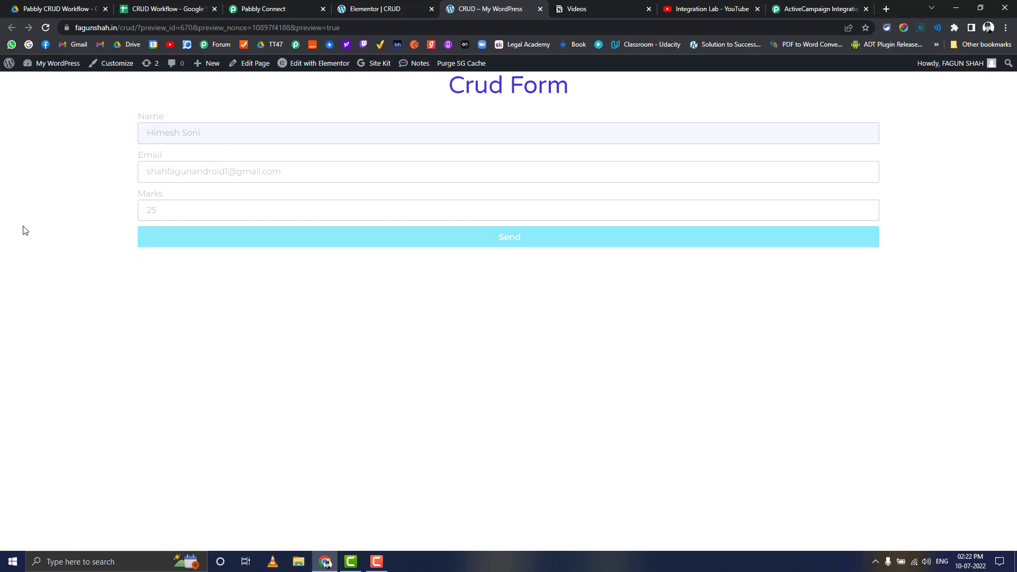
click(161, 4)
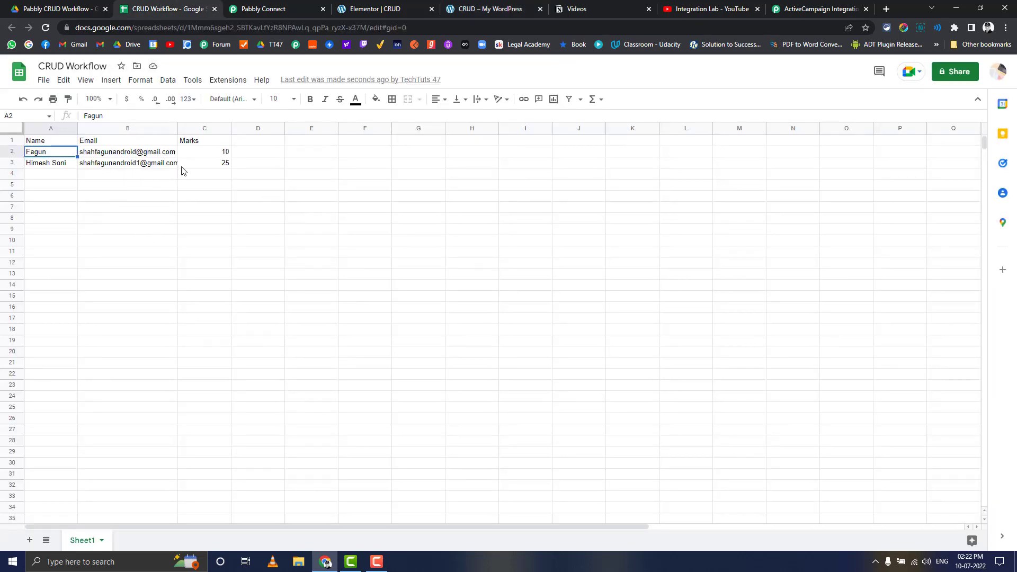
Resubmit the Crud Form with the same name and email and Marks 30, then check row 3 shows 30.
click(342, 15)
click(485, 9)
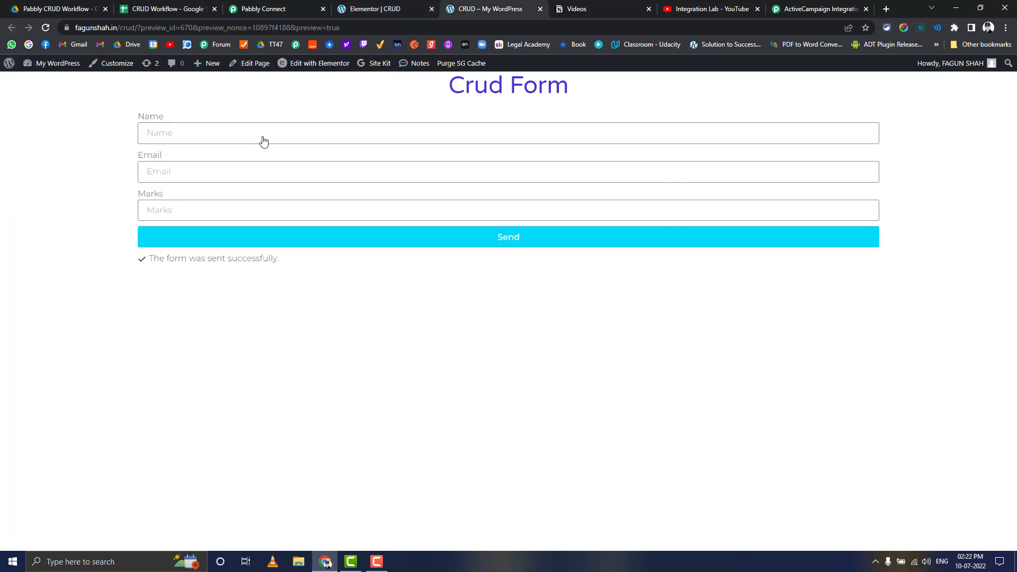
click(226, 131)
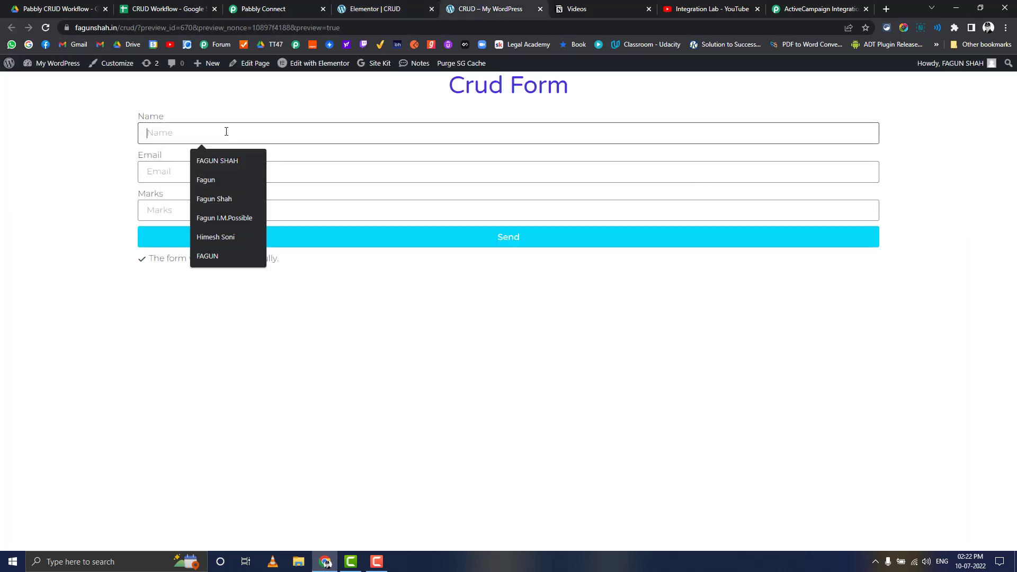
click(211, 228)
click(166, 170)
click(217, 198)
click(226, 172)
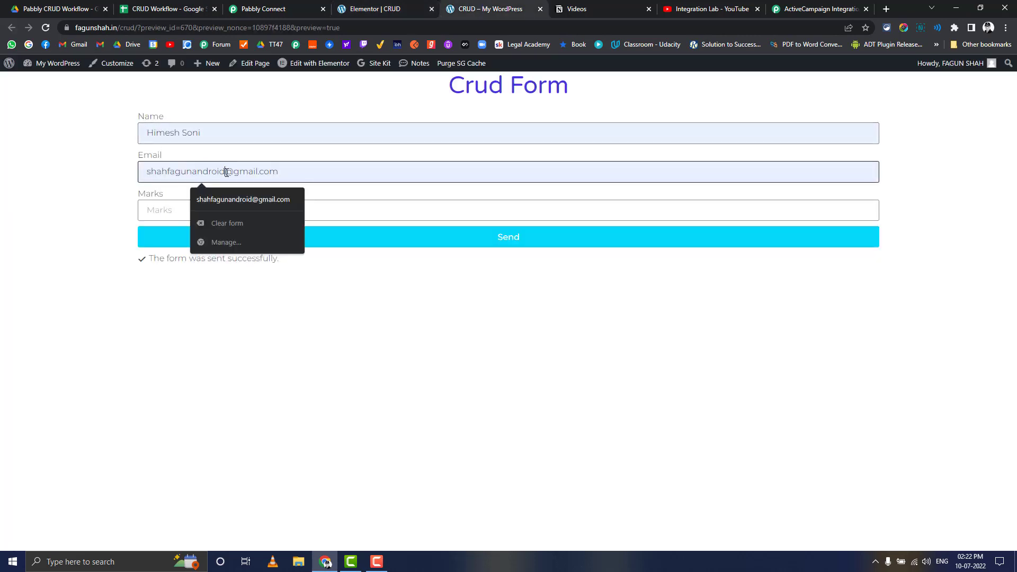
text(1)
click(179, 212)
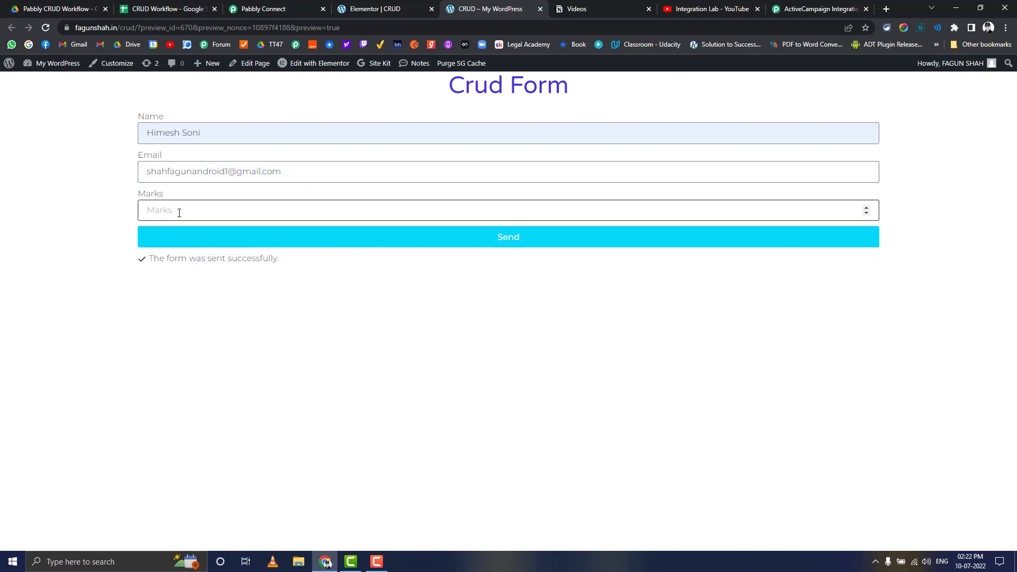
text(30)
click(262, 242)
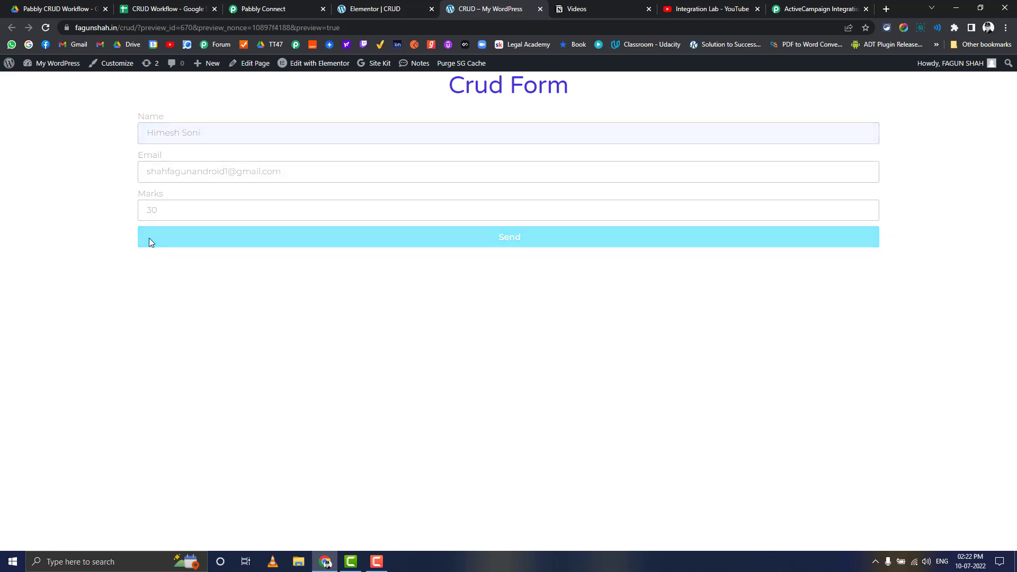
click(164, 4)
click(192, 167)
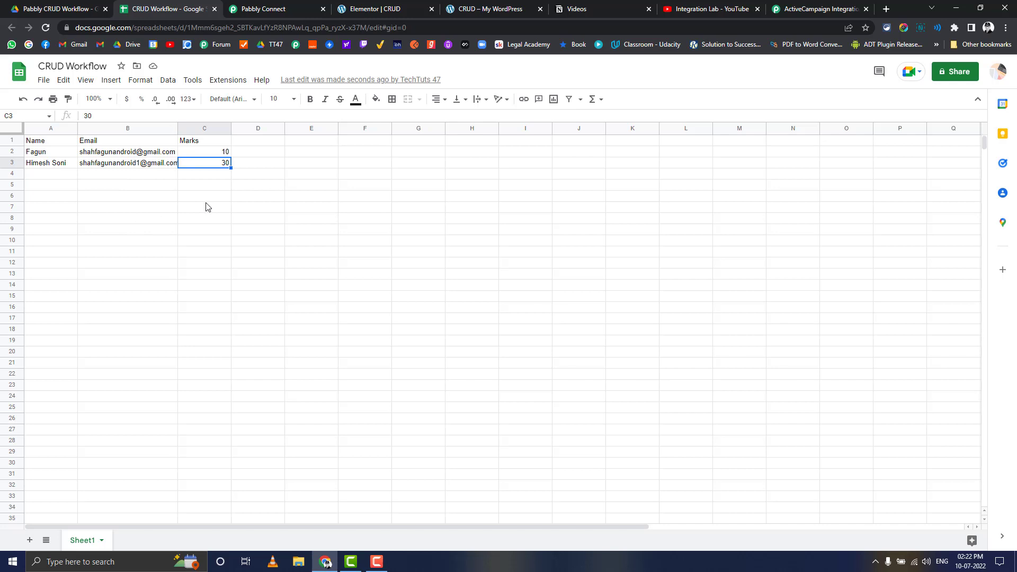
Scroll through the workflow to inspect the lookup's RowIndex 2 and the Data Not Found and Data Found routes.
click(311, 6)
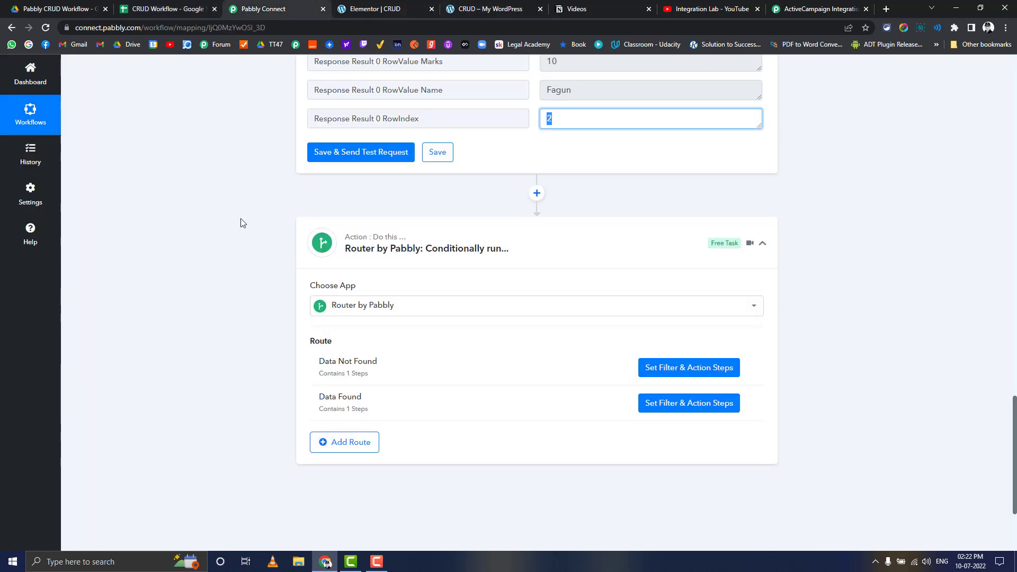
scroll(216, 249, up, 8)
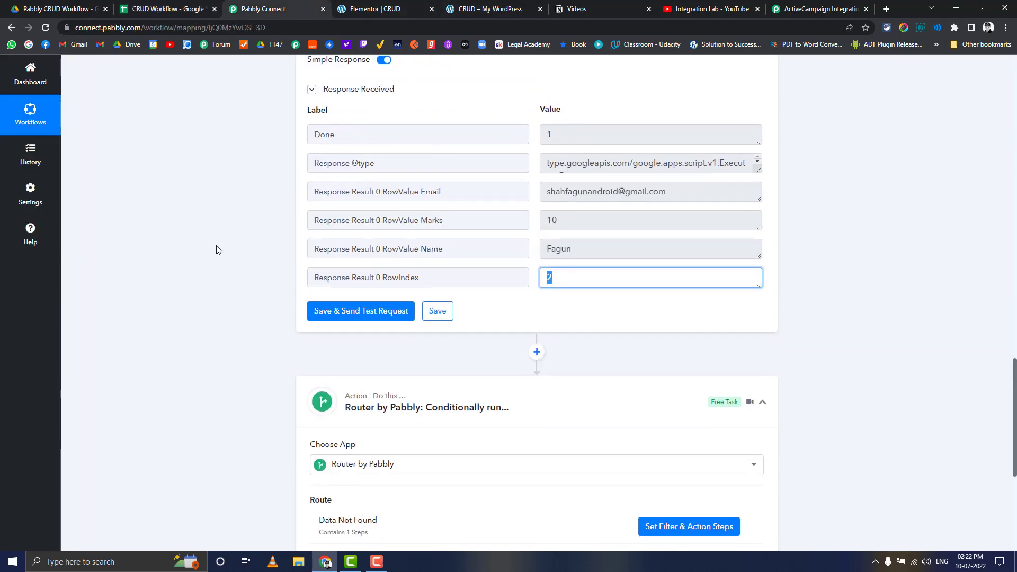
scroll(216, 249, up, 6)
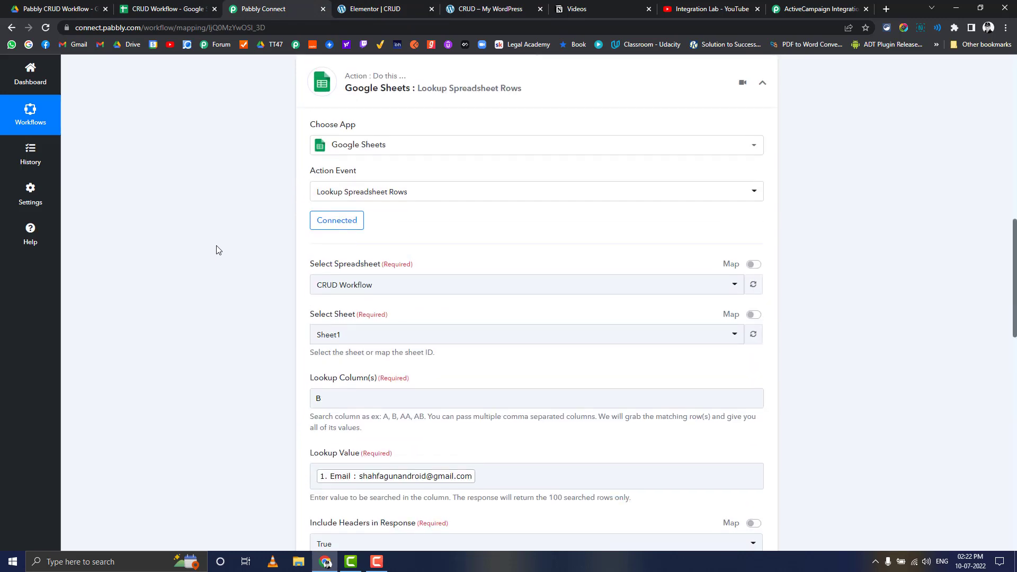
scroll(231, 251, up, 4)
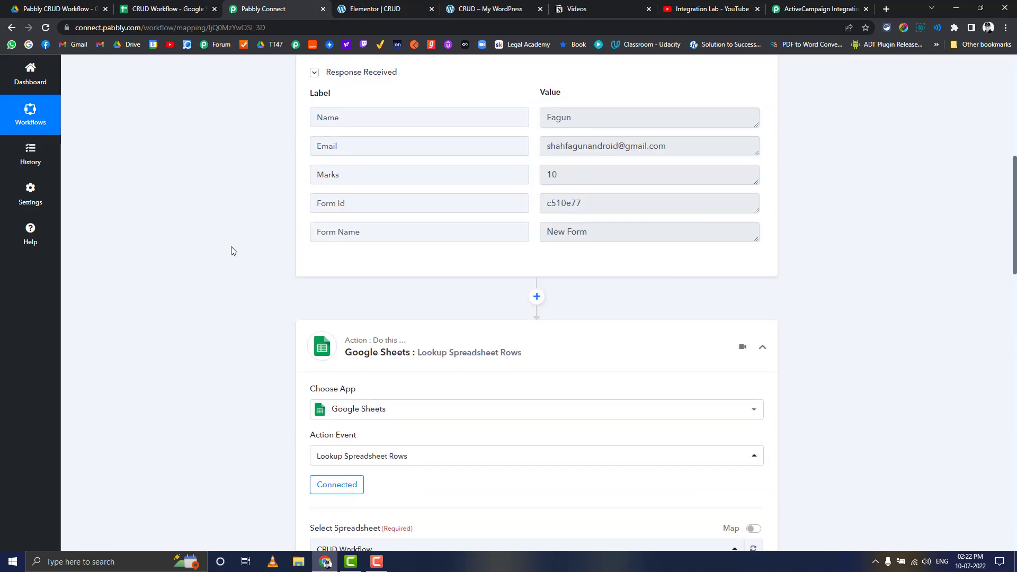
scroll(231, 250, down, 8)
scroll(231, 251, down, 8)
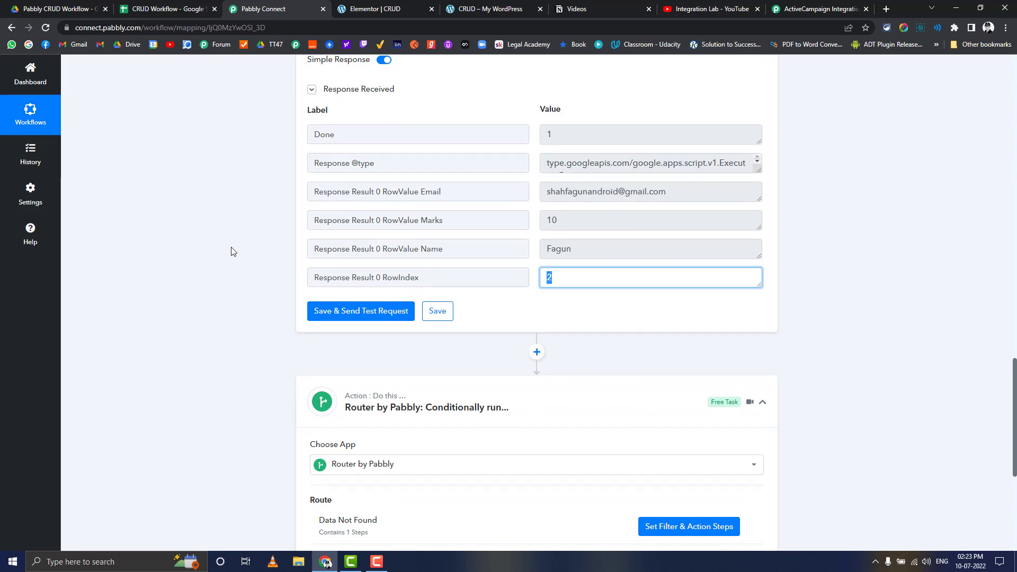
scroll(231, 251, down, 3)
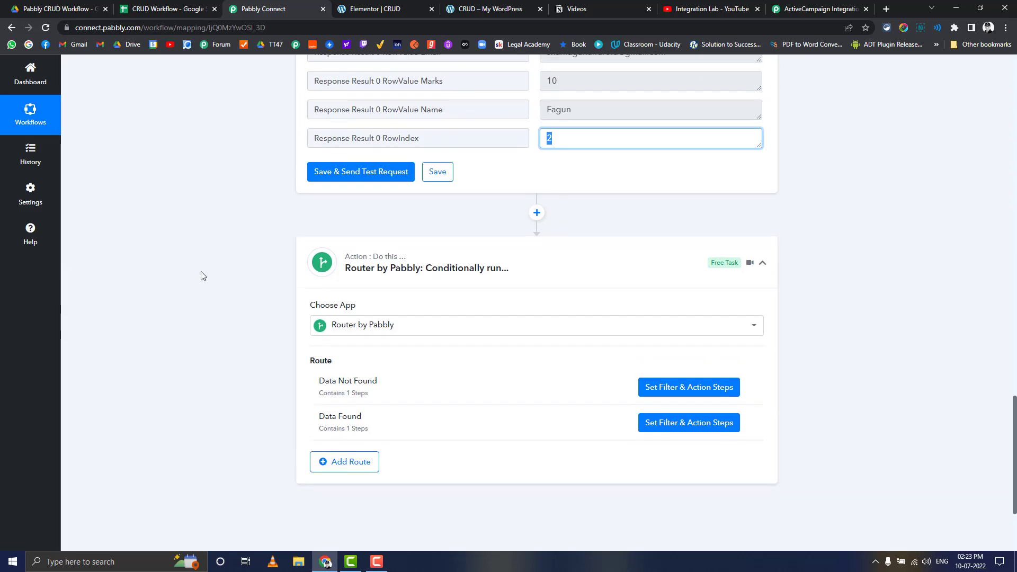
scroll(495, 352, up, 4)
scroll(371, 282, up, 4)
scroll(215, 274, up, 4)
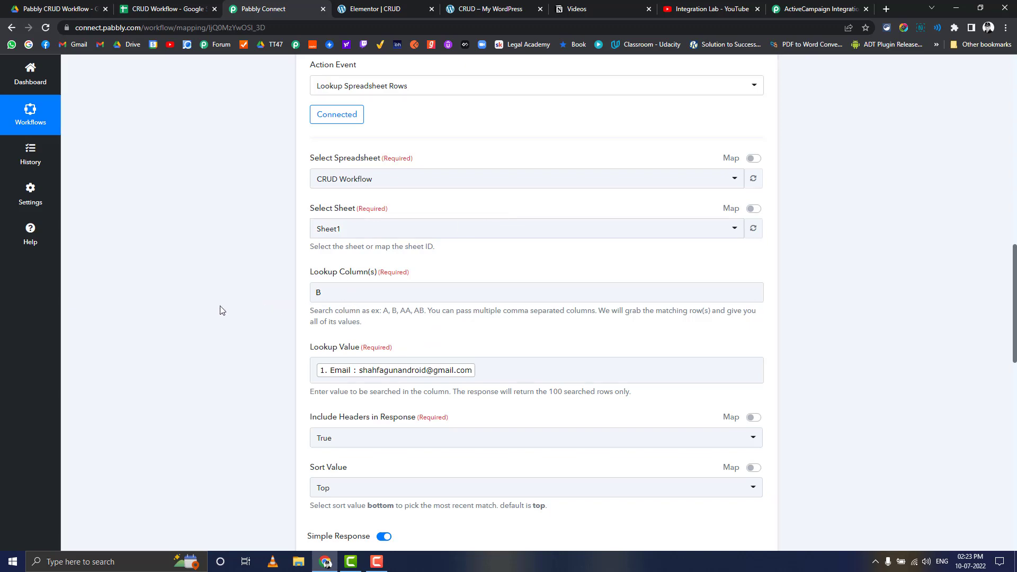
scroll(225, 314, down, 1)
scroll(224, 314, down, 6)
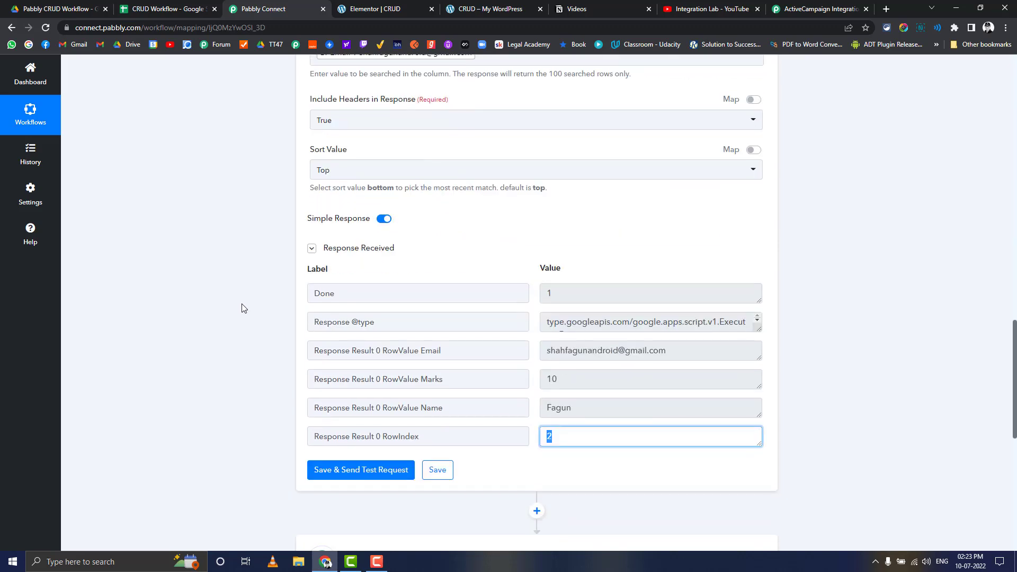
scroll(243, 309, down, 3)
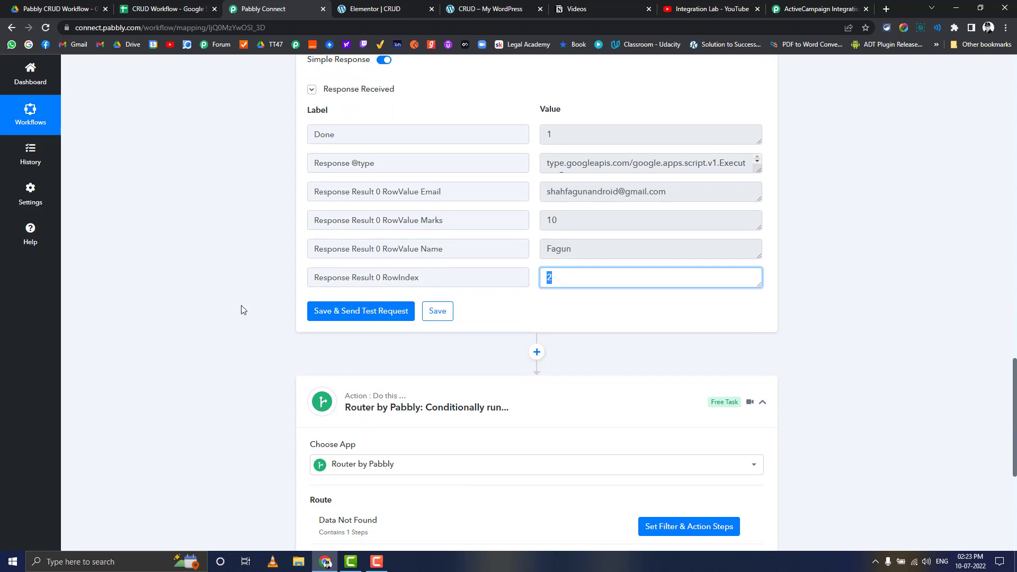
scroll(243, 318, down, 3)
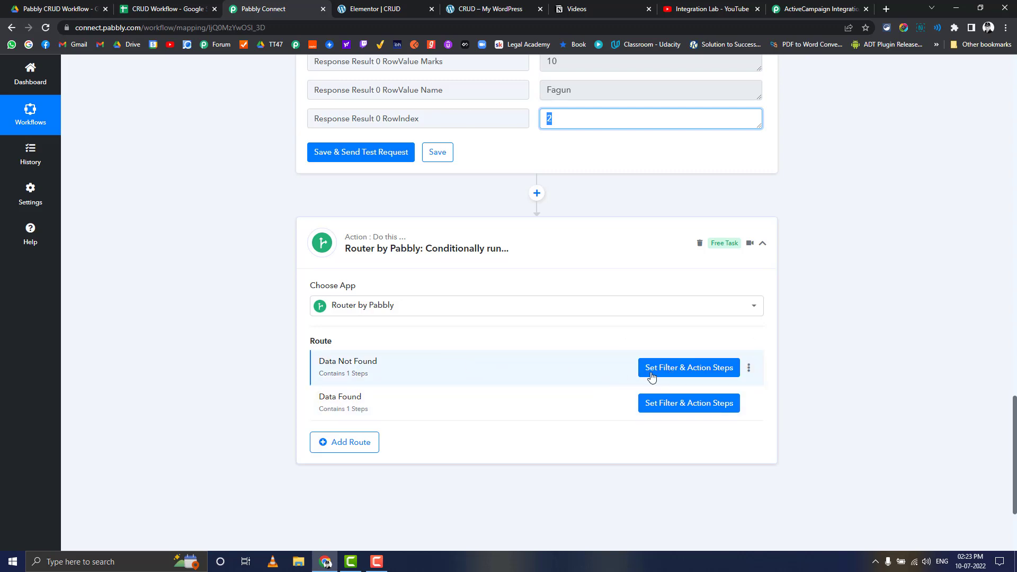
click(674, 374)
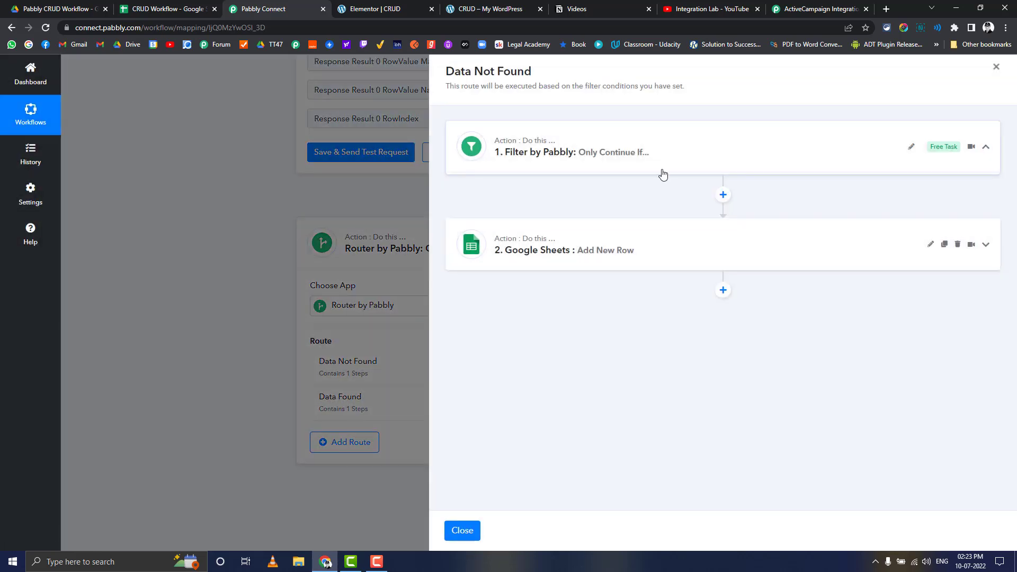
click(660, 169)
click(997, 68)
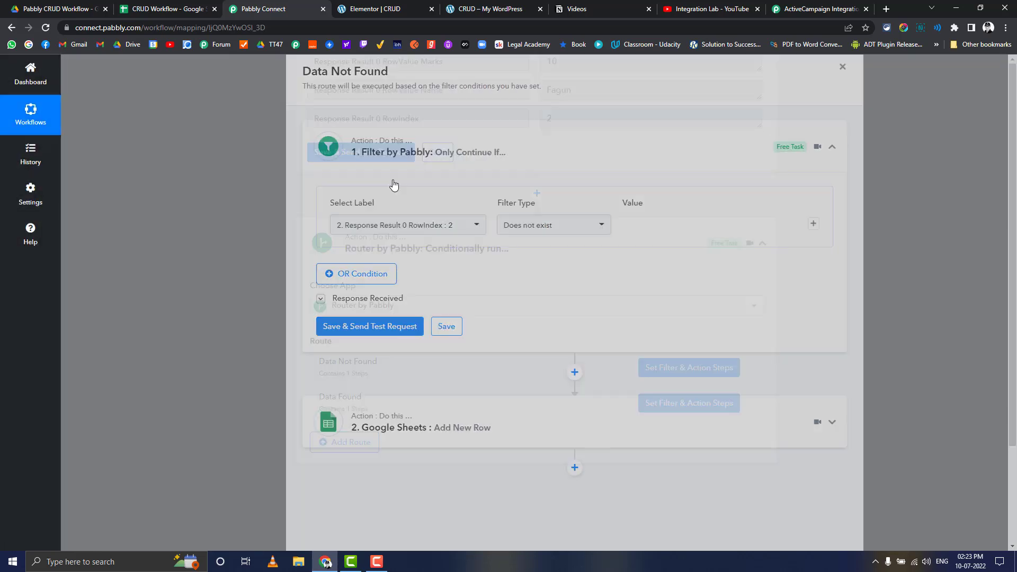
scroll(516, 240, up, 2)
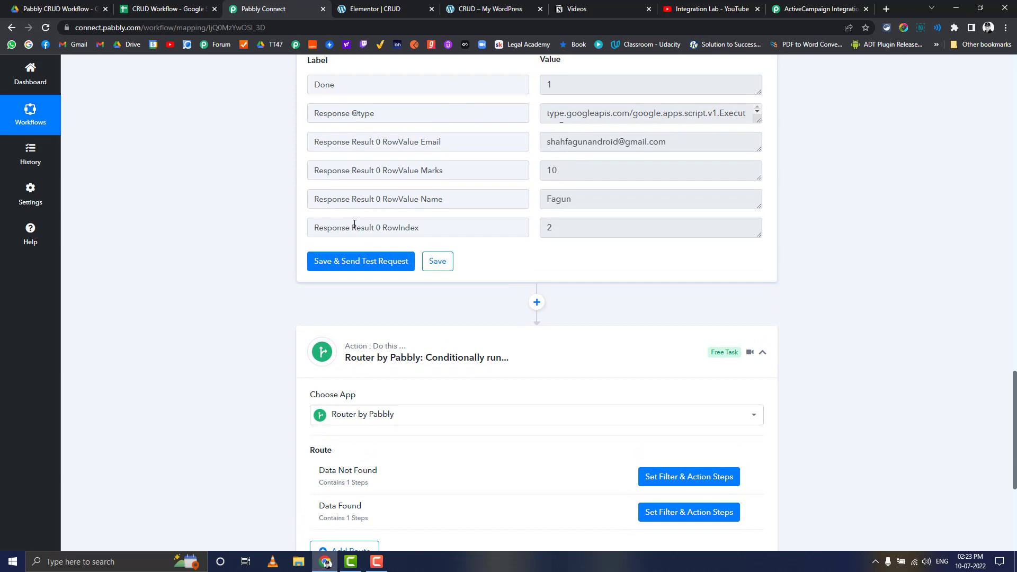
scroll(352, 227, up, 3)
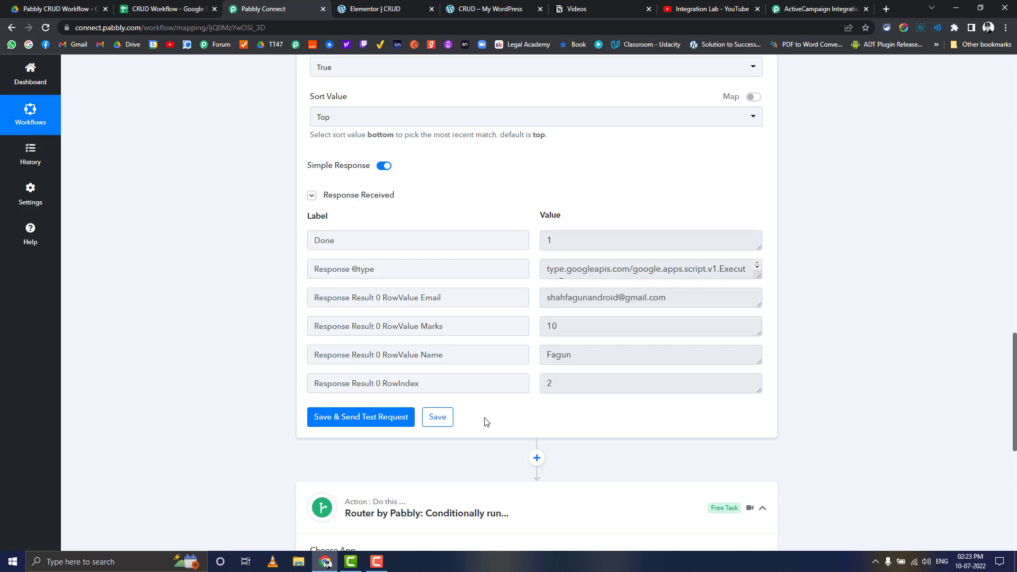
scroll(245, 364, up, 2)
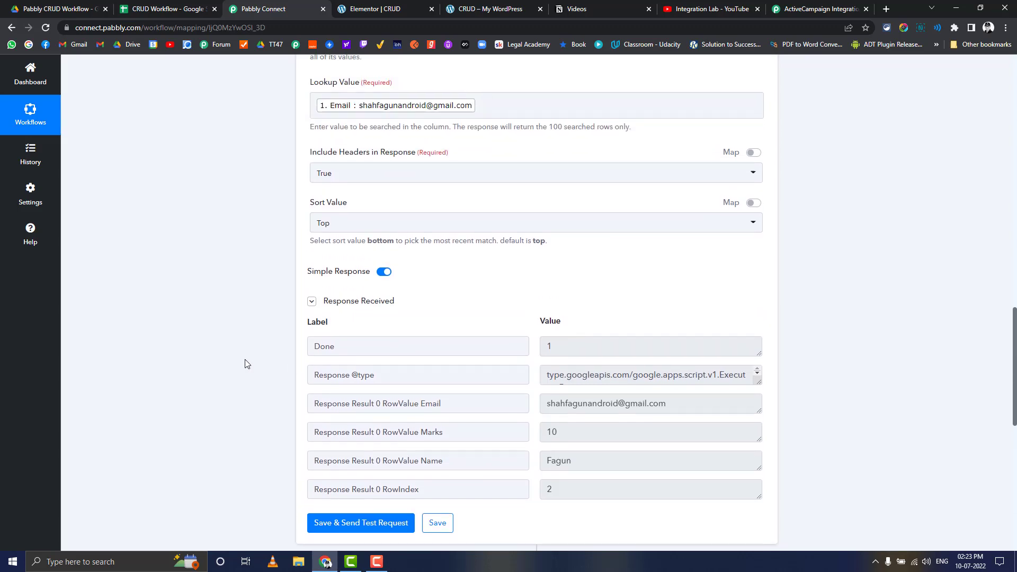
scroll(245, 364, down, 1)
scroll(233, 371, up, 1)
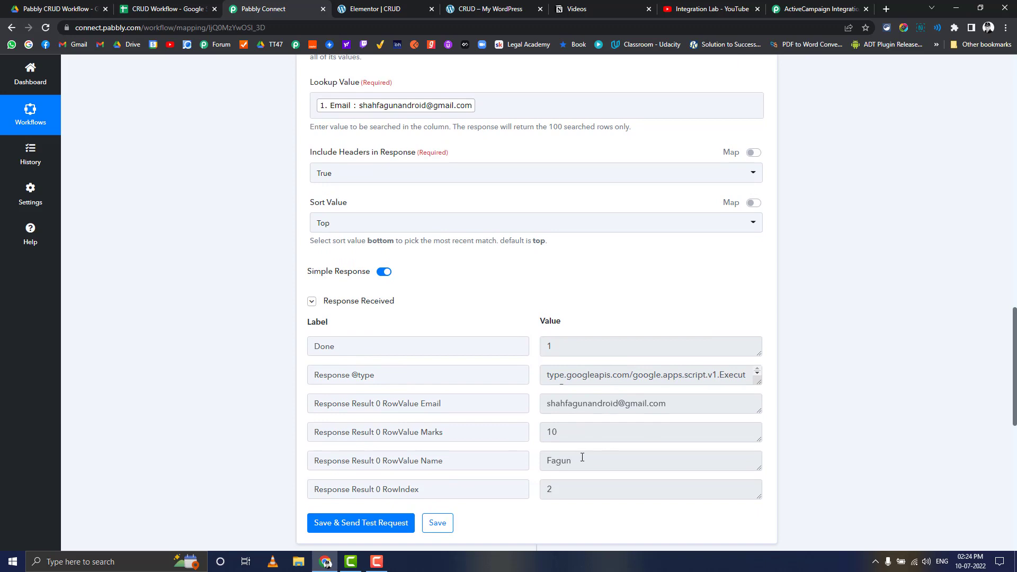
scroll(348, 288, down, 3)
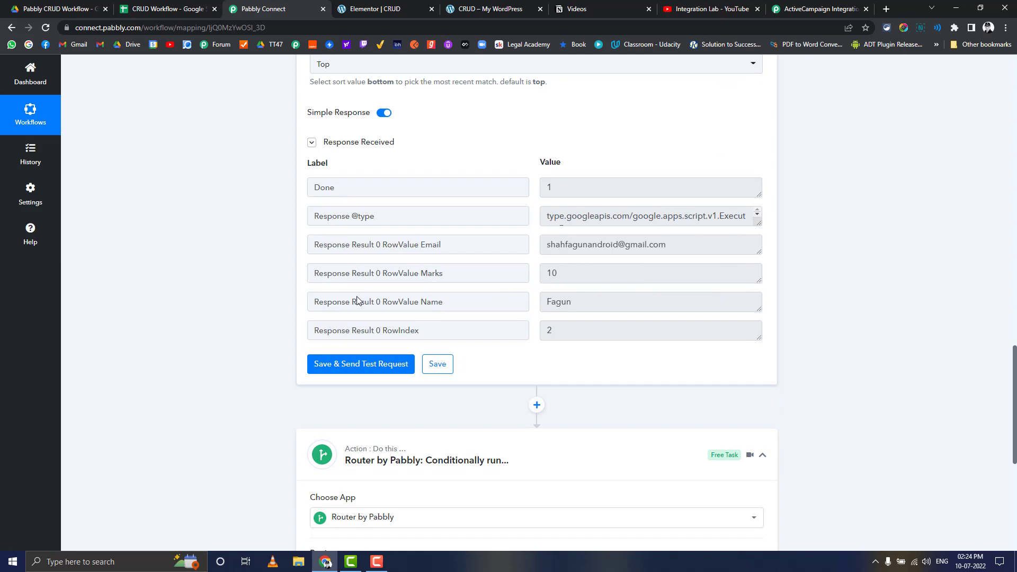
scroll(532, 288, down, 4)
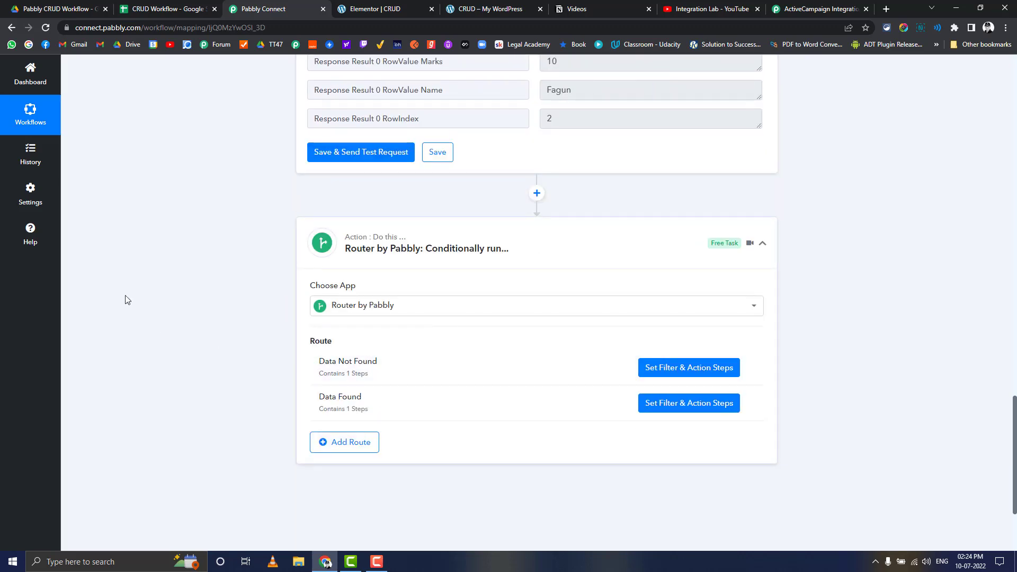
scroll(393, 238, up, 4)
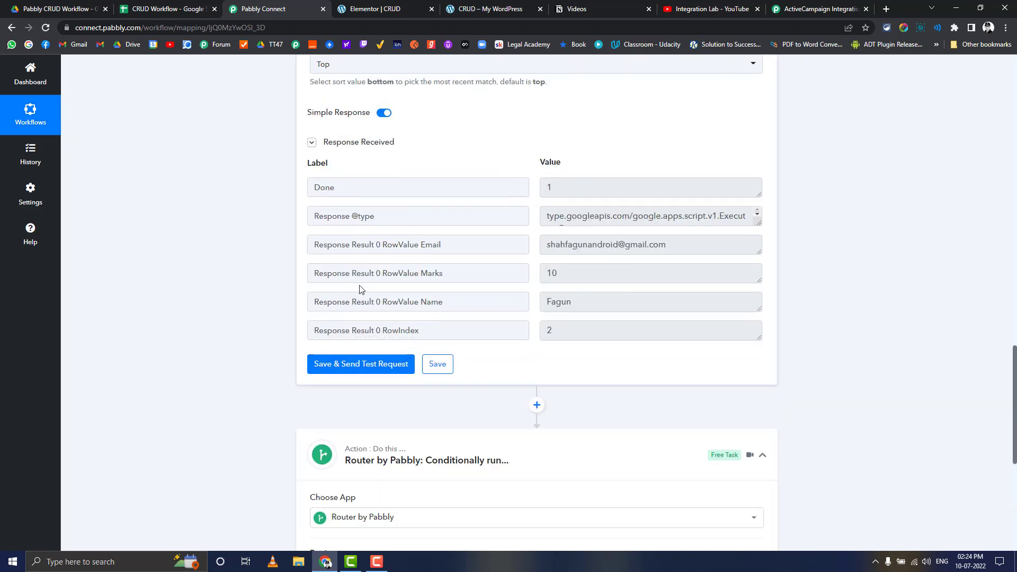
scroll(336, 307, down, 3)
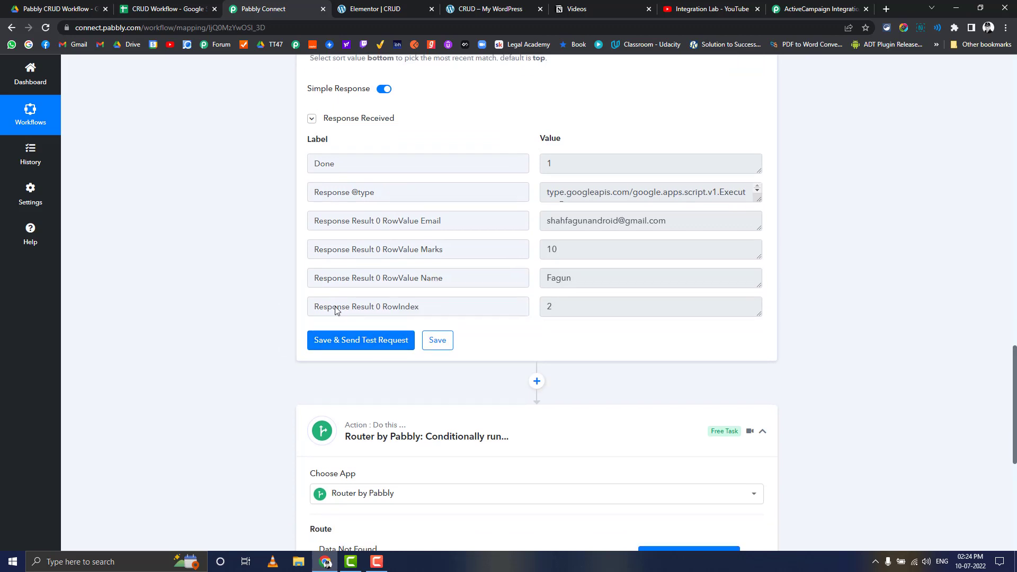
scroll(377, 332, up, 4)
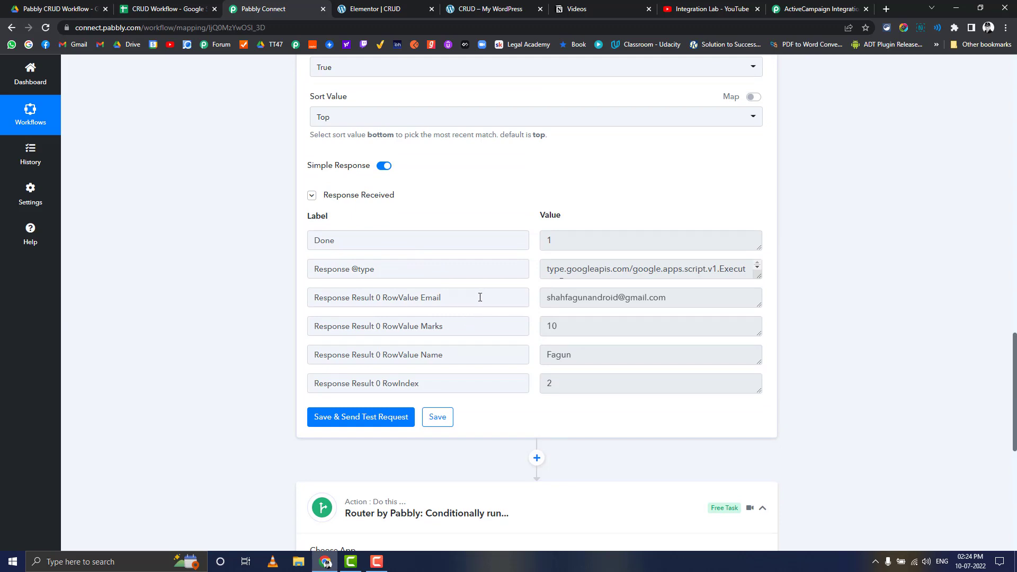
scroll(480, 297, up, 2)
scroll(480, 295, down, 4)
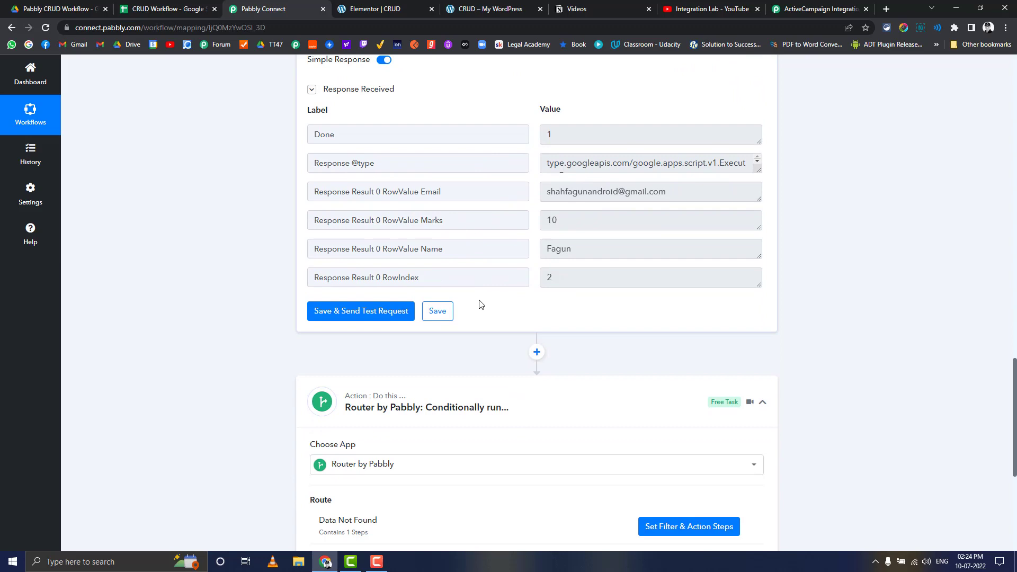
scroll(480, 304, up, 2)
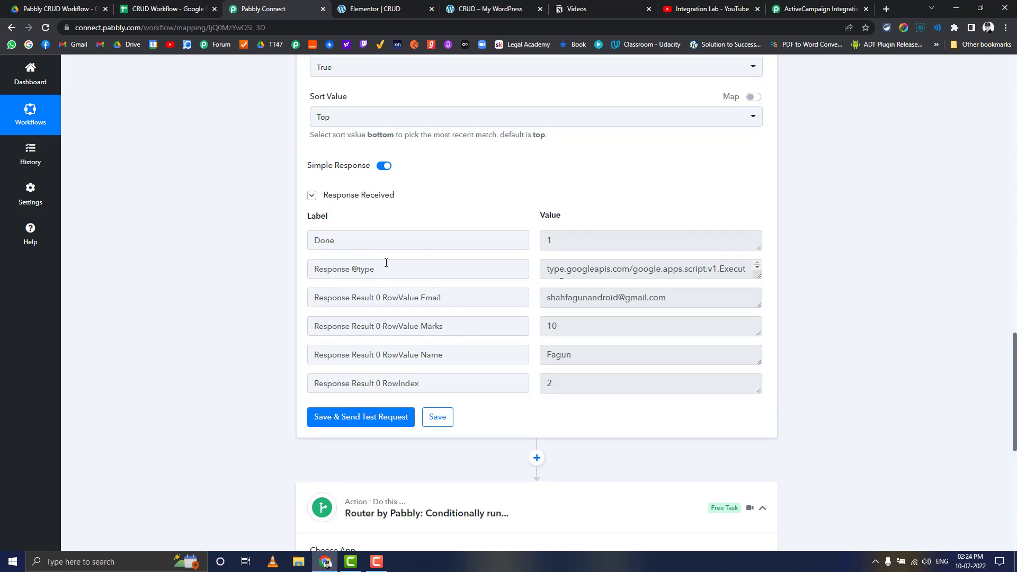
Bring up the Integration Lab channel's Videos page in the YouTube tab.
click(694, 8)
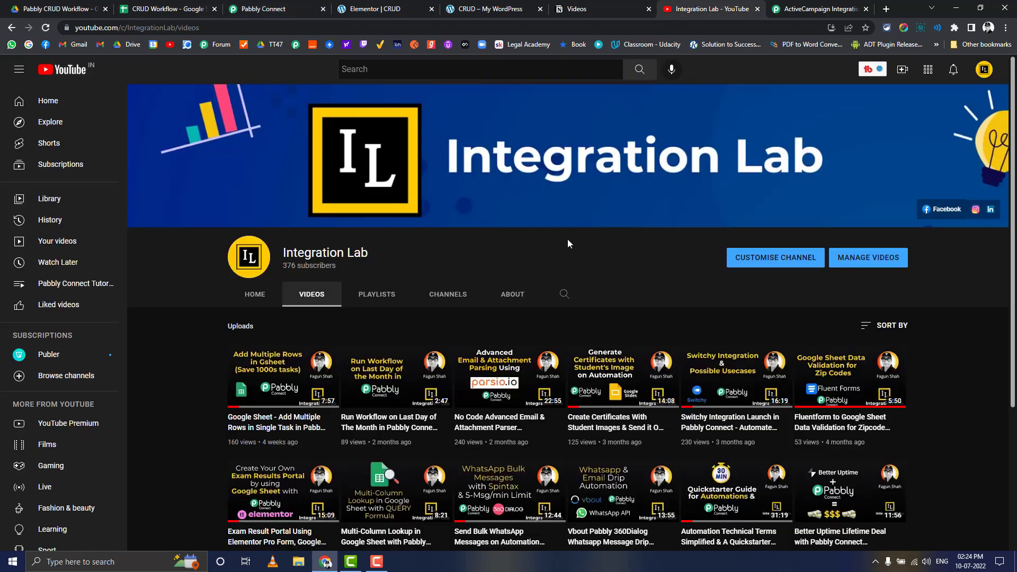